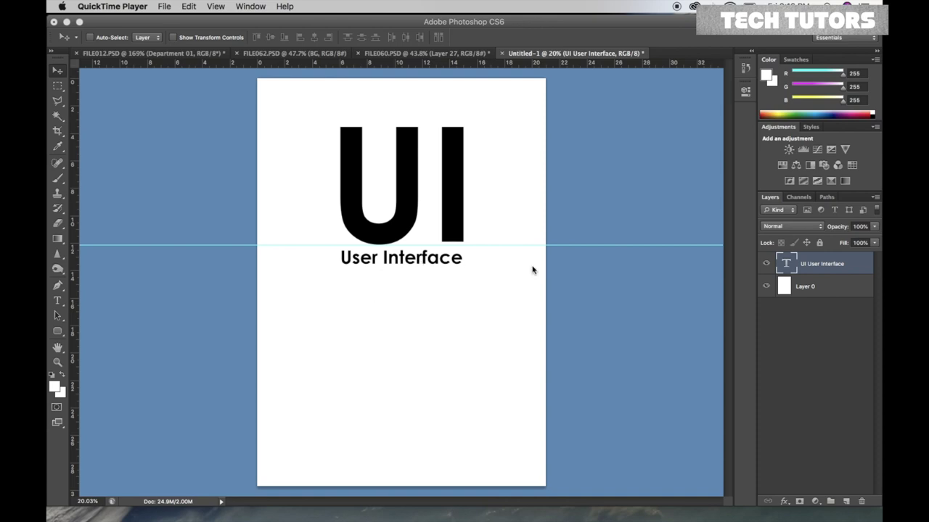
Bring the Photoshop window with the 'UI / User Interface' title page to the front
left_click(765, 267)
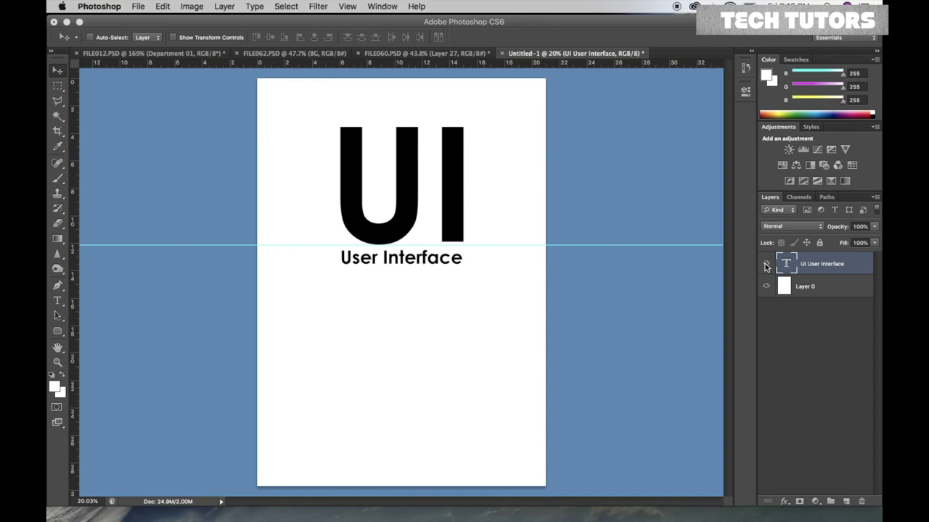
Hide the 'UI User Interface' text layer and delete it, leaving only Layer 0
left_click(765, 267)
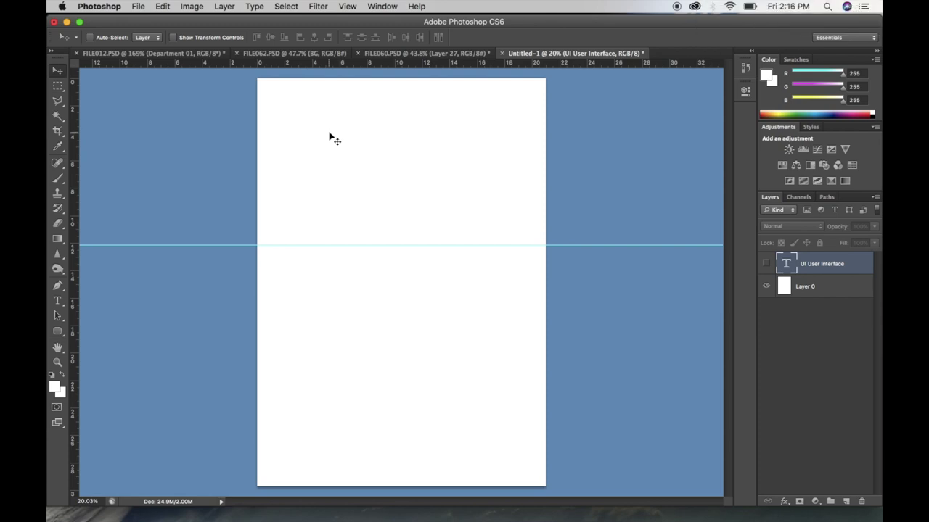
left_click_drag(831, 270, 860, 500)
left_click_drag(841, 288, 861, 501)
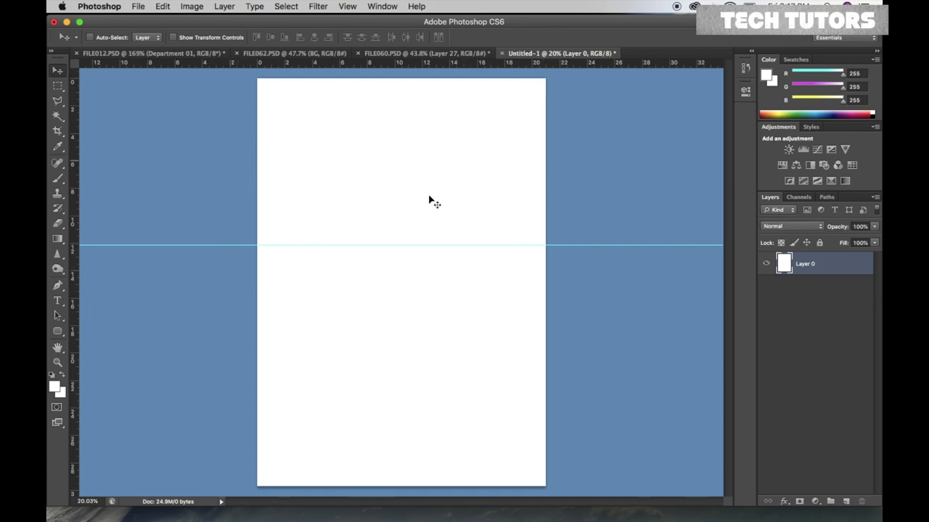
Fill a thin strip across the page top with very light grey on a new layer
left_click(58, 84)
left_click_drag(258, 80, 554, 87)
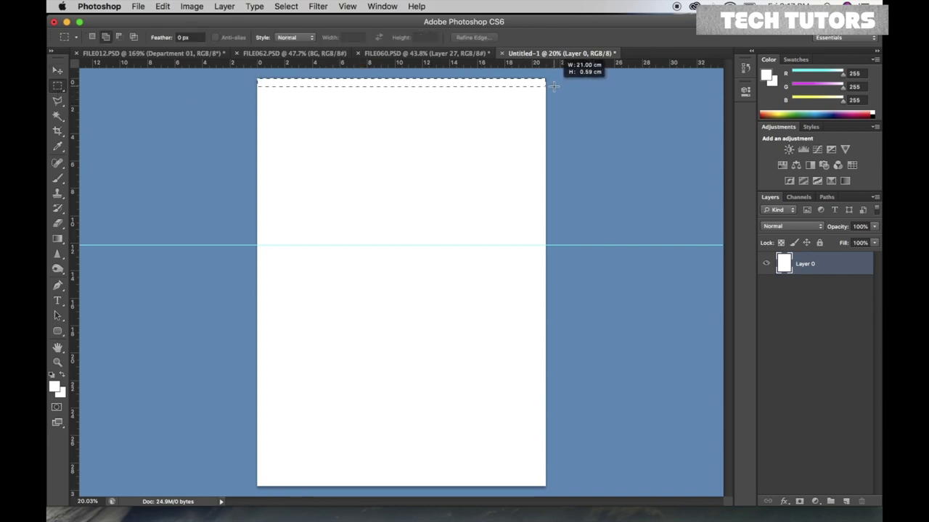
left_click_drag(553, 86, 555, 88)
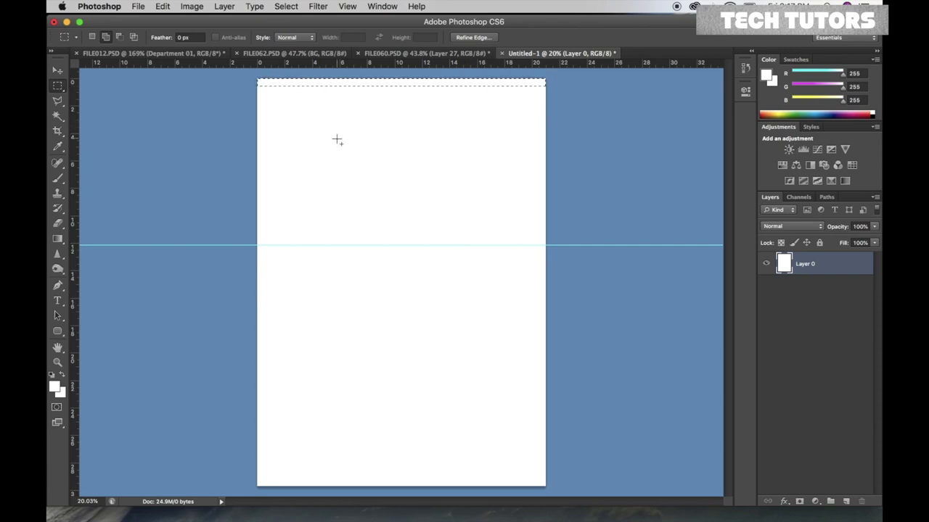
left_click(846, 501)
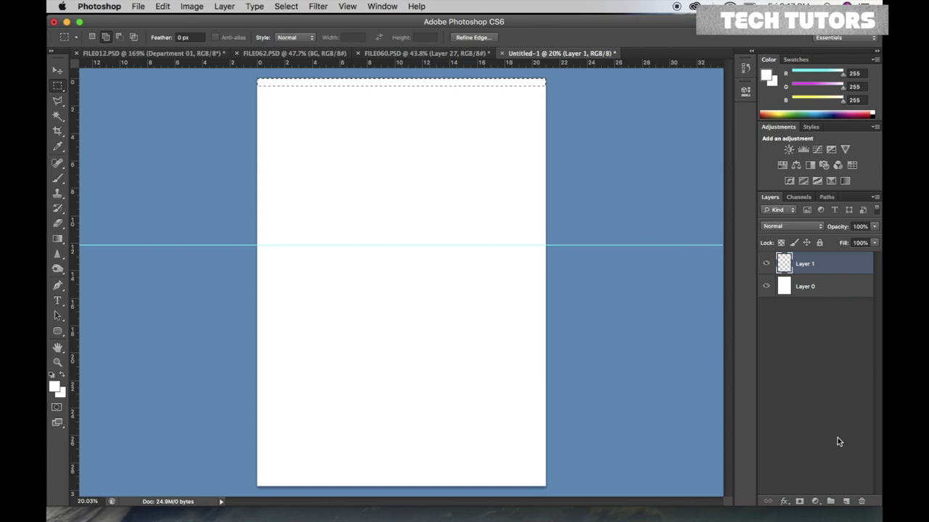
left_click(57, 407)
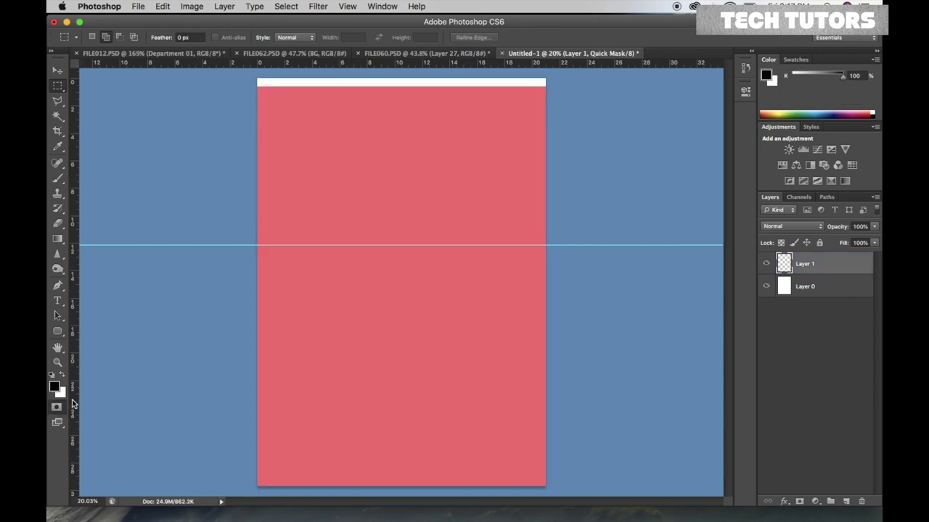
left_click(57, 407)
left_click(54, 386)
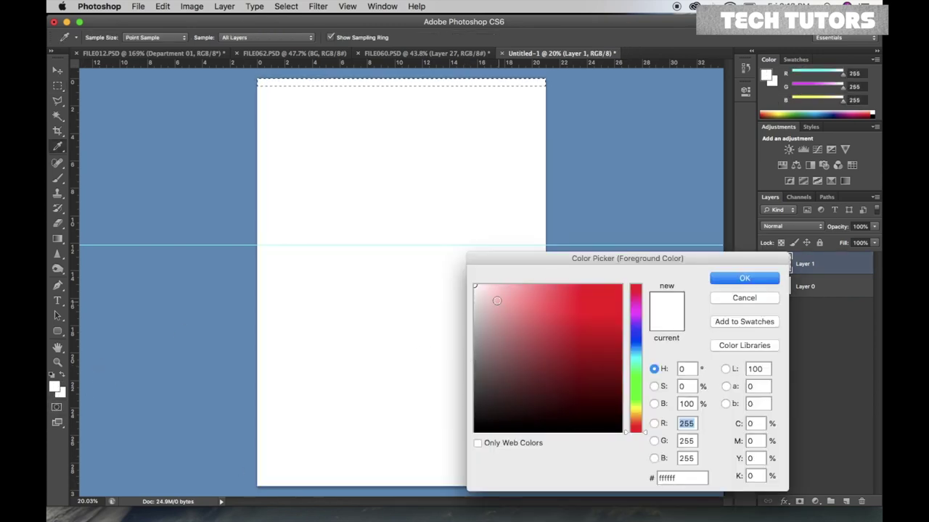
left_click(475, 296)
left_click(744, 278)
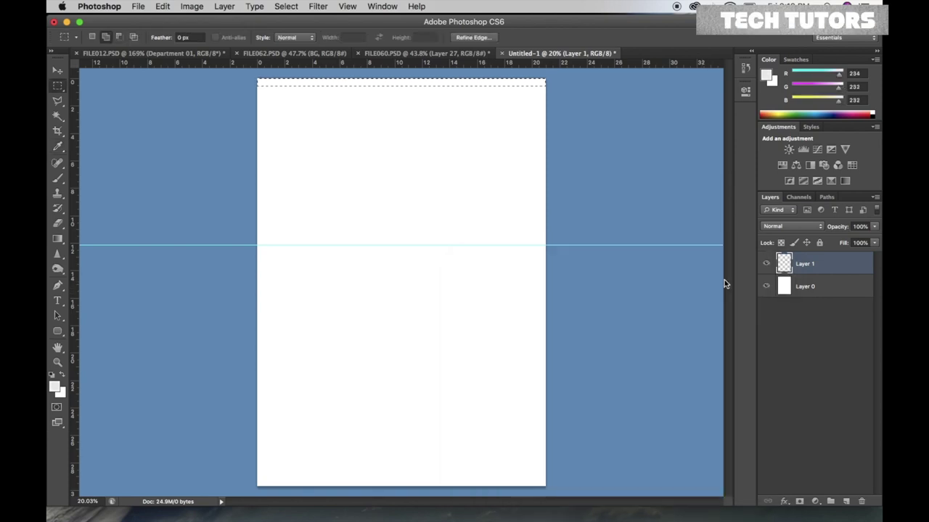
key("alt+BackSpace")
Stretch the top strip taller and refill it with a slightly darker grey
key("ctrl+t")
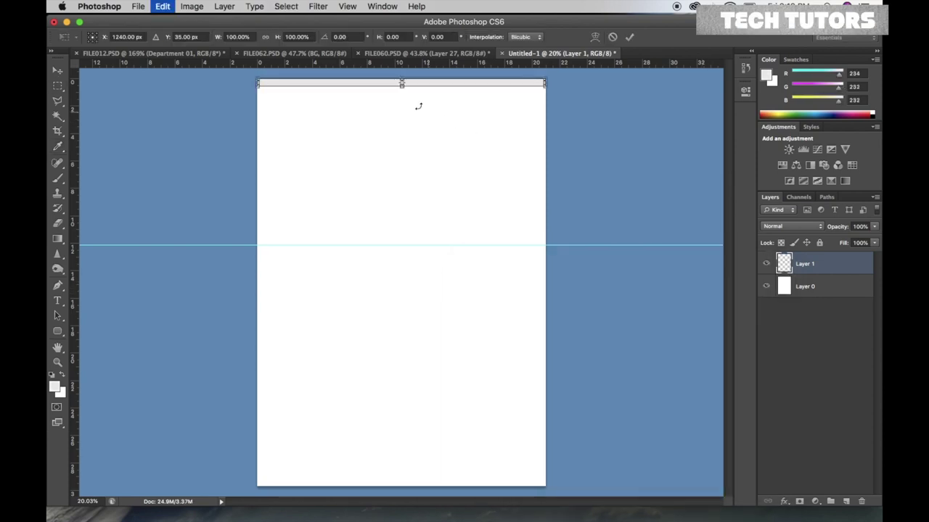
left_click_drag(401, 84, 403, 92)
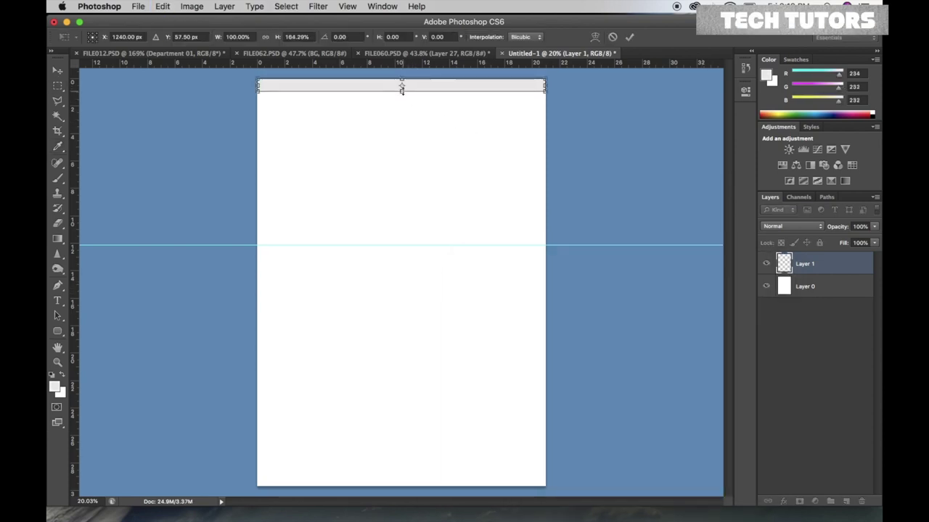
key("Return")
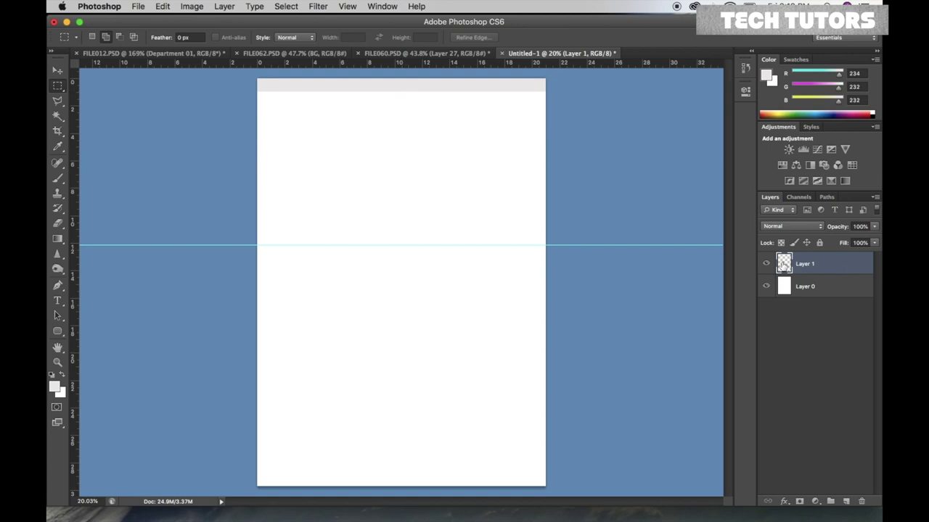
left_click(784, 264, "ctrl")
left_click(54, 386)
left_click(477, 323)
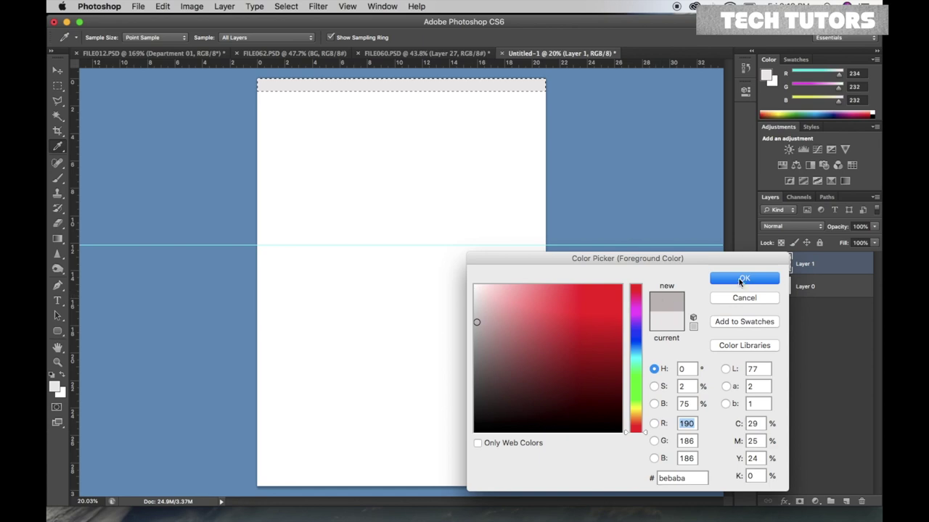
left_click(745, 277)
key("alt+BackSpace")
key("ctrl+d")
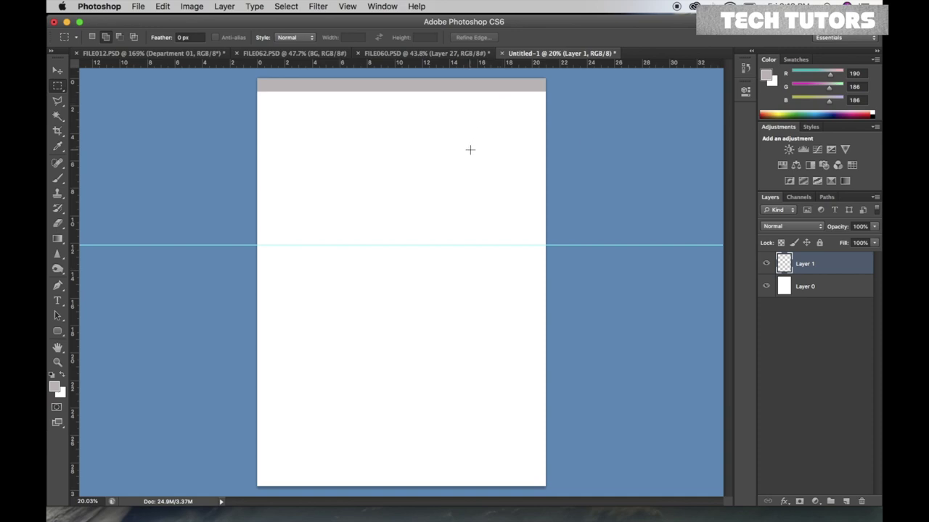
key("v")
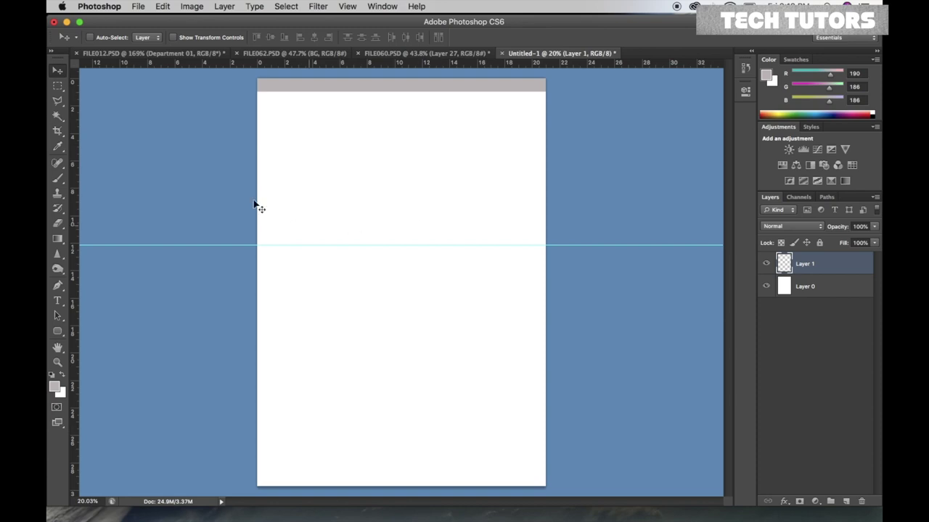
Fill a small grey logo box at the header's left end on a new layer
left_click(58, 86)
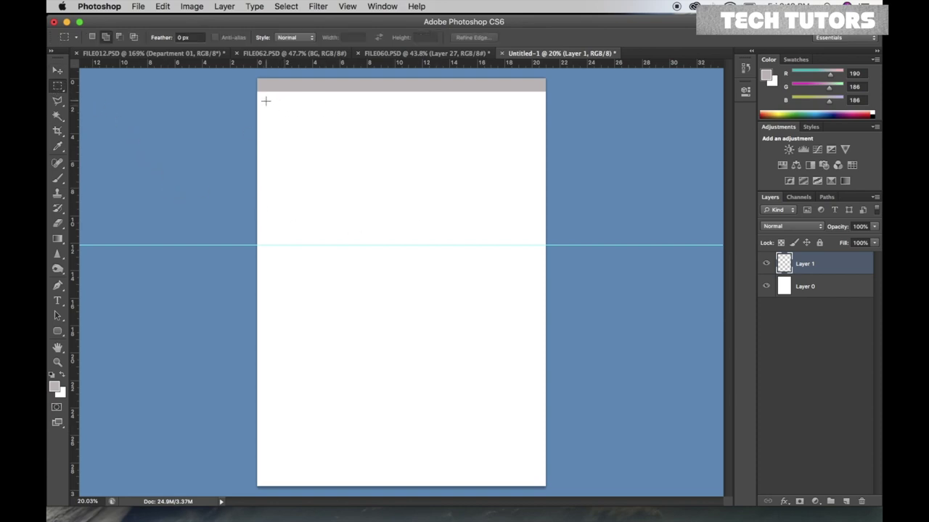
left_click_drag(260, 86, 307, 103)
left_click(845, 501)
key("alt+BackSpace")
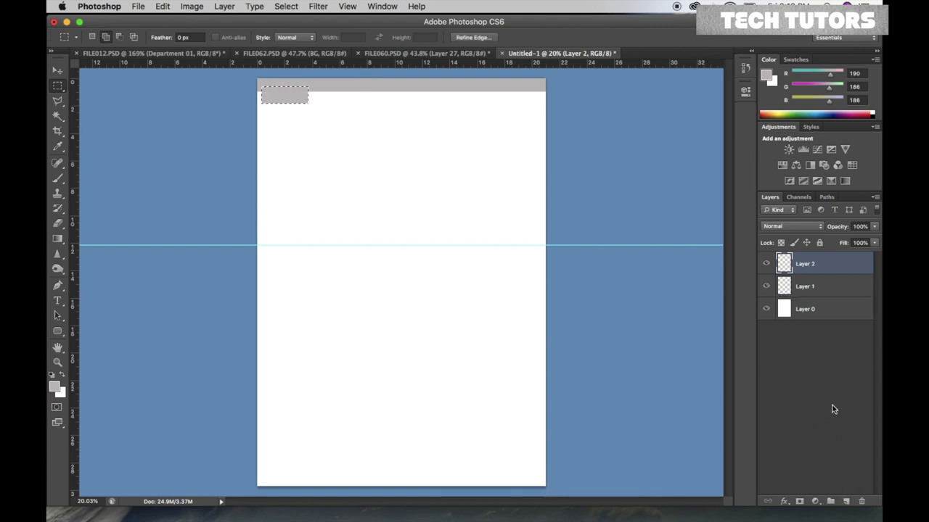
key("ctrl+d")
Add a thin darker grey strip across the header's right part on its own layer
mouse_move(320, 82)
left_mouse_down()
mouse_move(456, 93)
mouse_move(535, 86)
left_mouse_up()
left_click(844, 502)
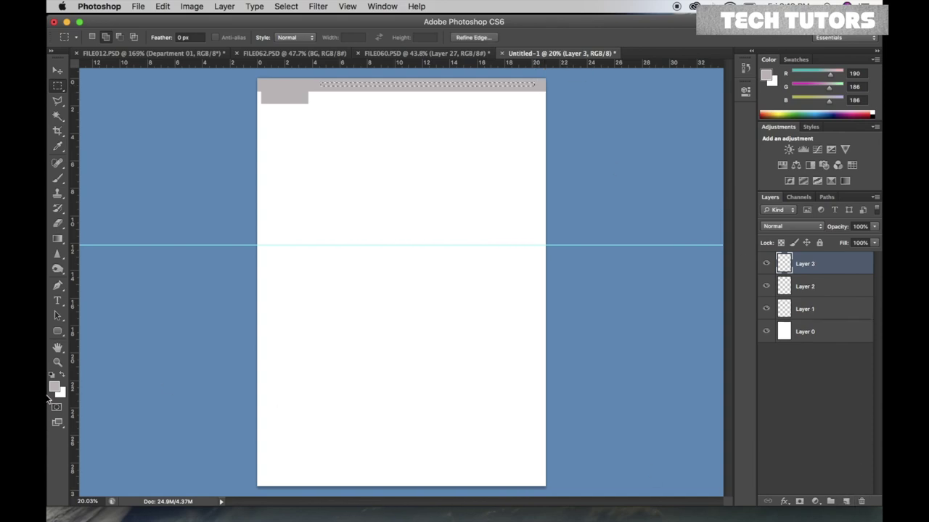
left_click(55, 386)
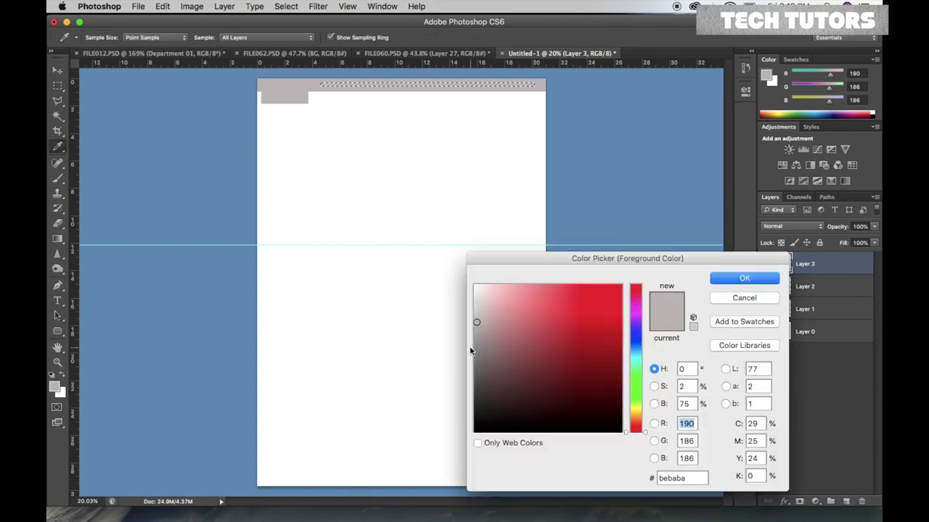
left_click(477, 353)
left_click(720, 282)
key("m")
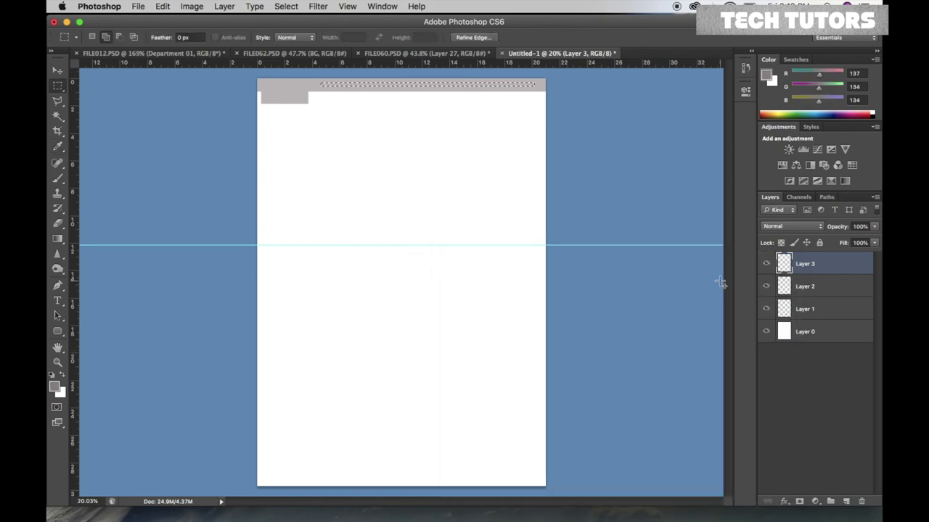
key("alt+BackSpace")
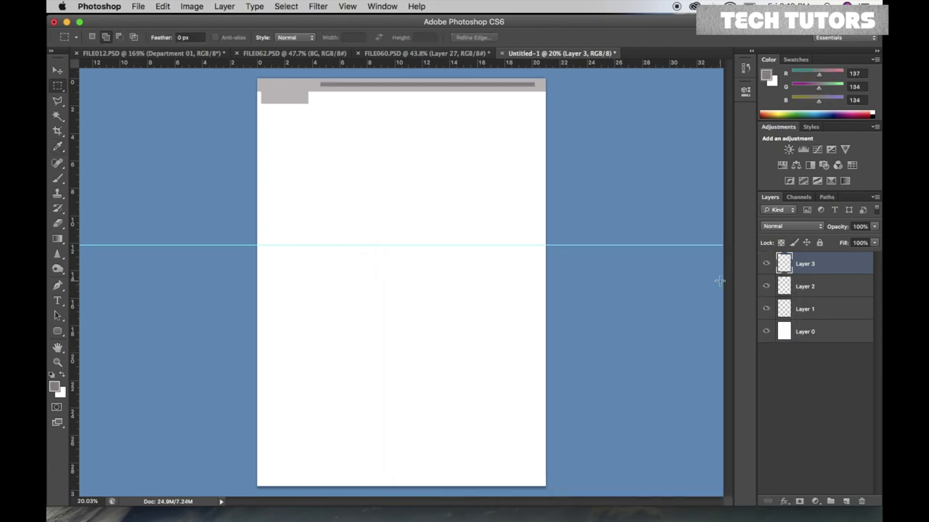
key("v")
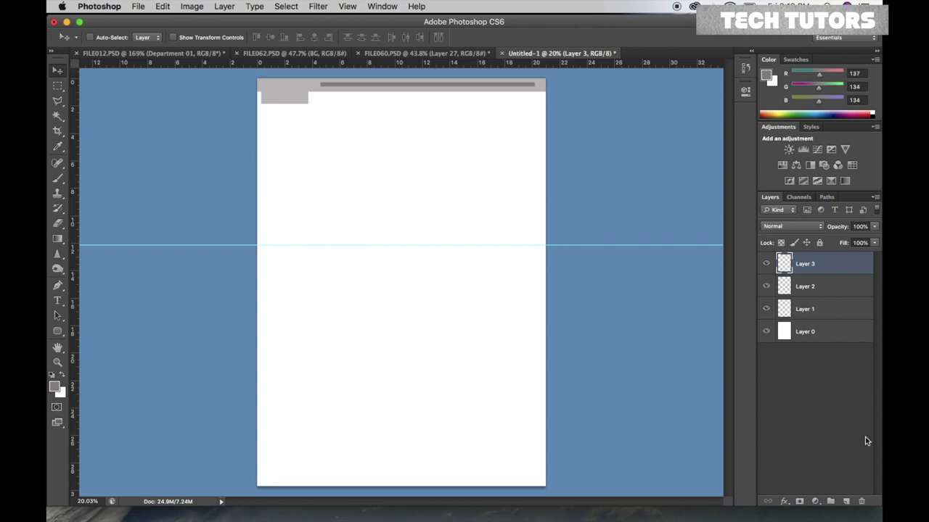
Fill a wide dark grey box below the header on a new layer
left_click(846, 501)
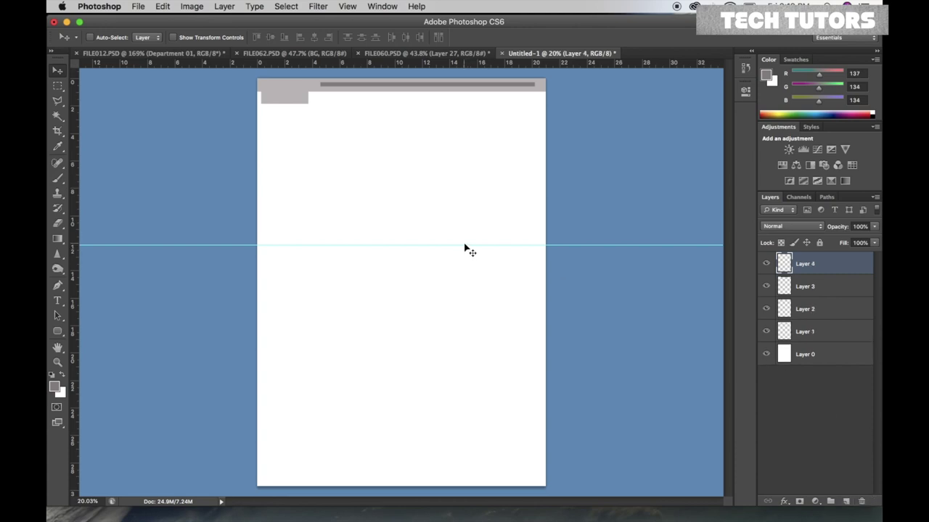
left_click(58, 87)
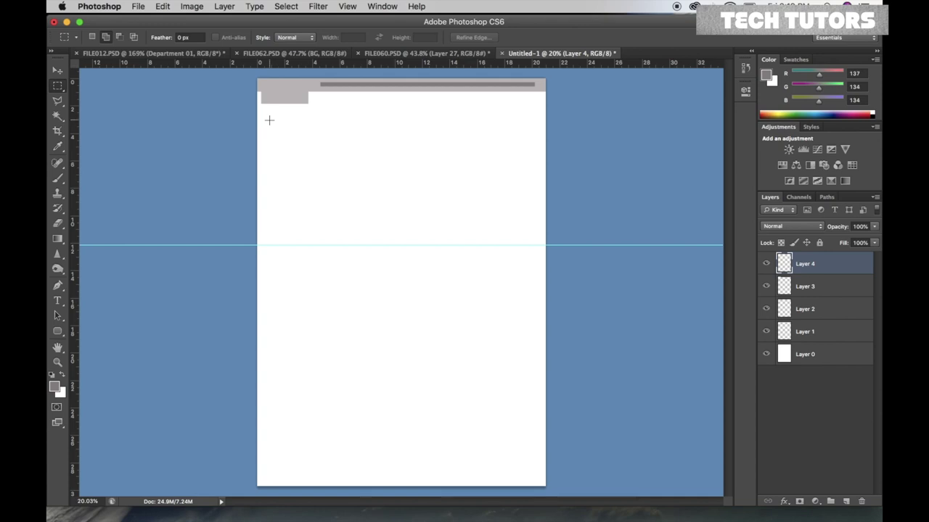
left_click_drag(266, 117, 527, 145)
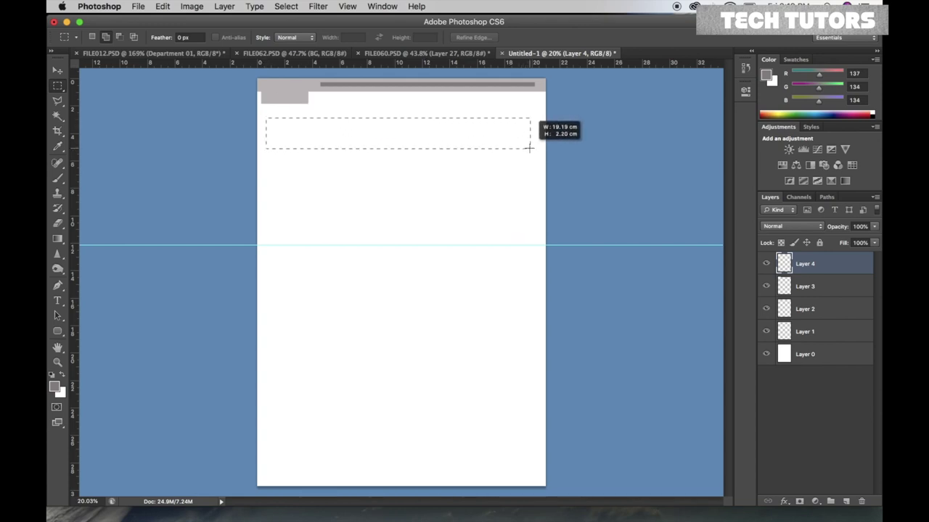
left_click_drag(527, 145, 530, 148)
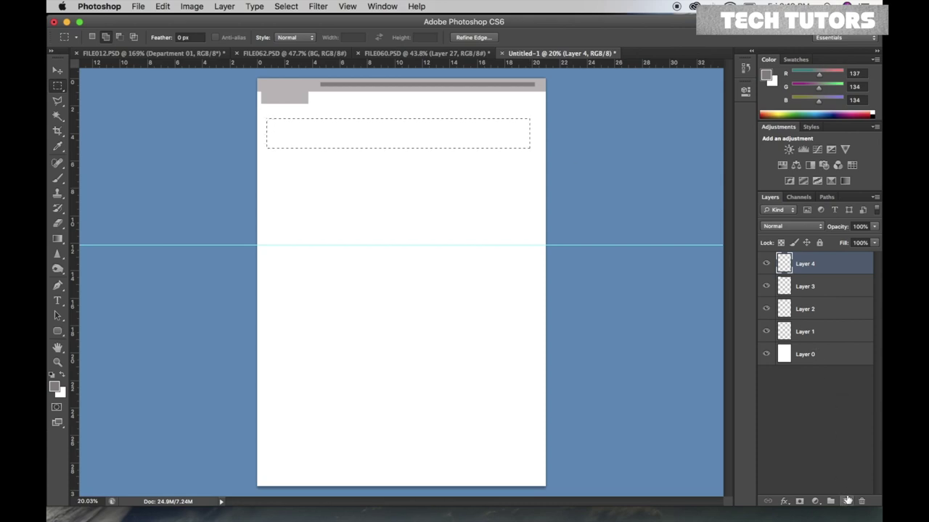
left_click(846, 501)
key("alt+BackSpace")
key("ctrl+d")
Position the bar and duplicate it twice, stacking three evenly spaced bars
key("v")
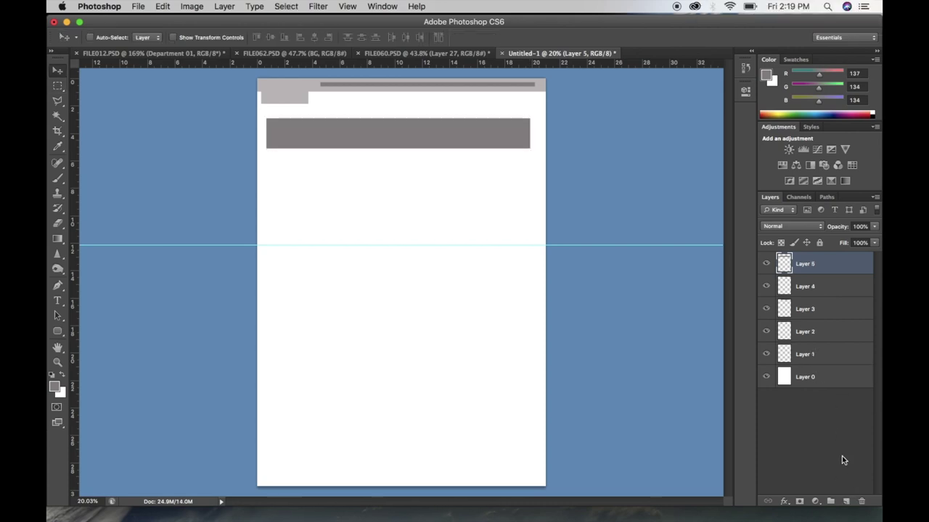
key("shift+Right")
key("shift+Right")
key("shift+Down")
key("ctrl+j")
key("shift+Down")
key("shift+Down")
key("shift+Down")
key("shift+Down")
key("shift+Down")
key("shift+Down")
key("shift+Down")
key("shift+Down")
key("shift+Down")
key("shift+Down")
key("shift+Down")
key("shift+Down")
key("shift+Down")
key("shift+Down")
key("shift+Down")
key("shift+Down")
key("shift+Down")
key("shift+Down")
key("shift+Down")
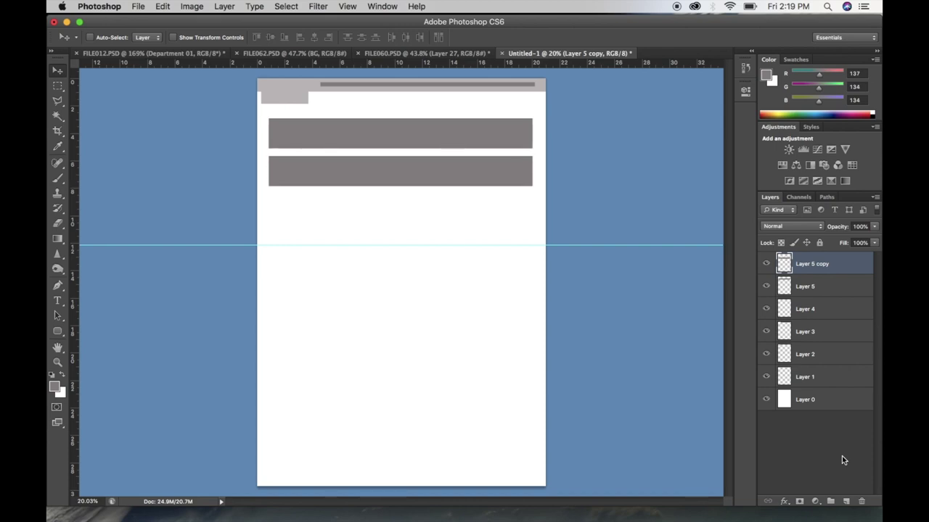
key("ctrl+j")
key("shift+Down")
key("shift+Down")
key("shift+Down")
key("shift+Down")
key("shift+Down")
key("shift+Down")
key("shift+Down")
key("shift+Down")
key("shift+Down")
key("shift+Down")
key("shift+Down")
key("shift+Down")
key("shift+Down")
key("shift+Down")
key("shift+Down")
key("shift+Down")
key("shift+Down")
key("shift+Down")
key("shift+Down")
key("shift+Up")
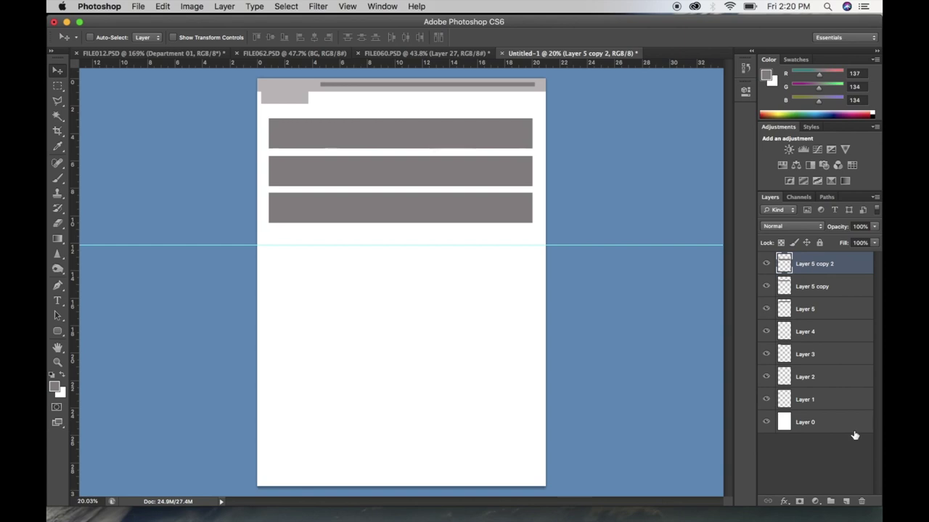
Narrow all three grey bar layers together to about 86% width
right_click(439, 134)
left_click(448, 139)
key("ctrl+t")
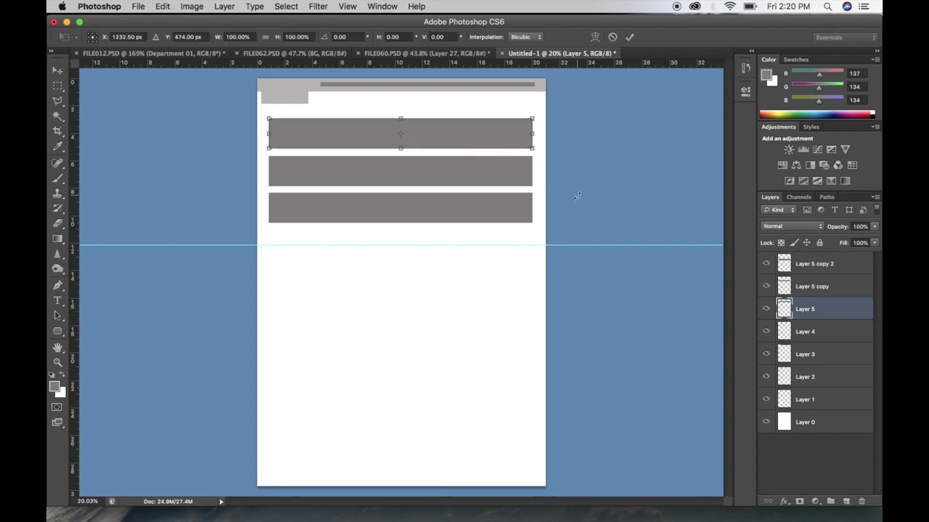
key("Return")
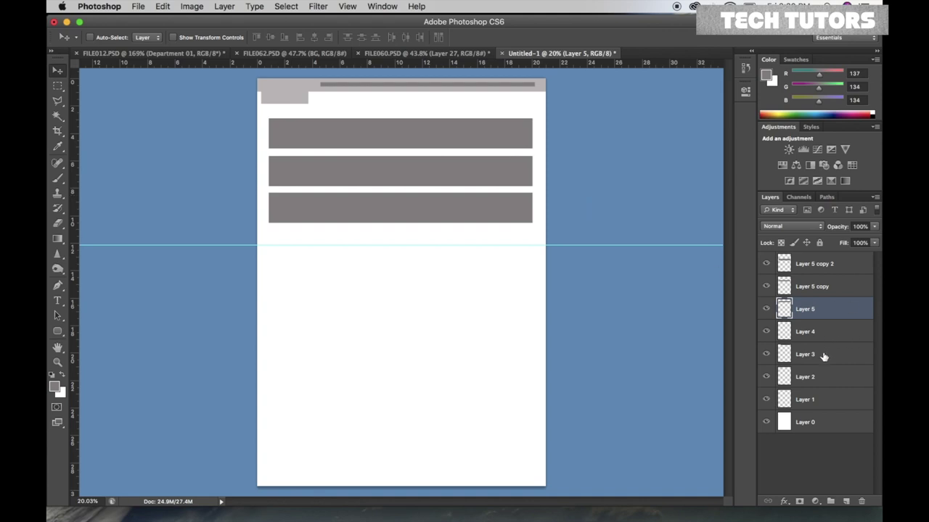
left_click(807, 264, "shift")
key("ctrl+t")
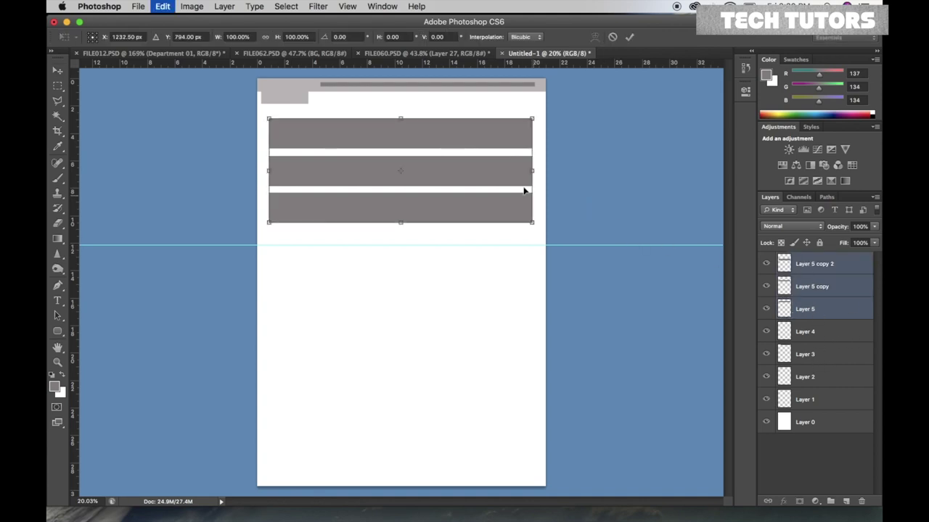
left_click_drag(532, 170, 497, 178)
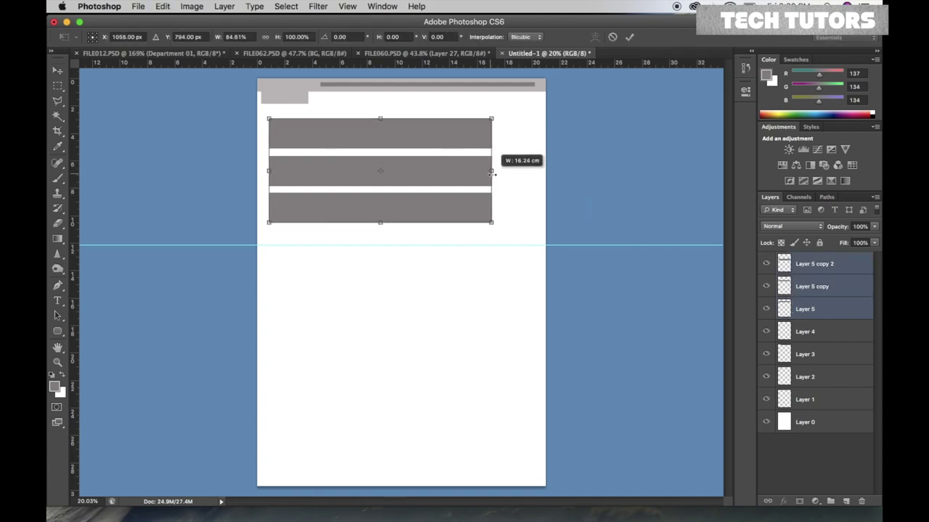
key("Return")
Fill a tall dark grey column right of the bars on new Layer 6
key("m")
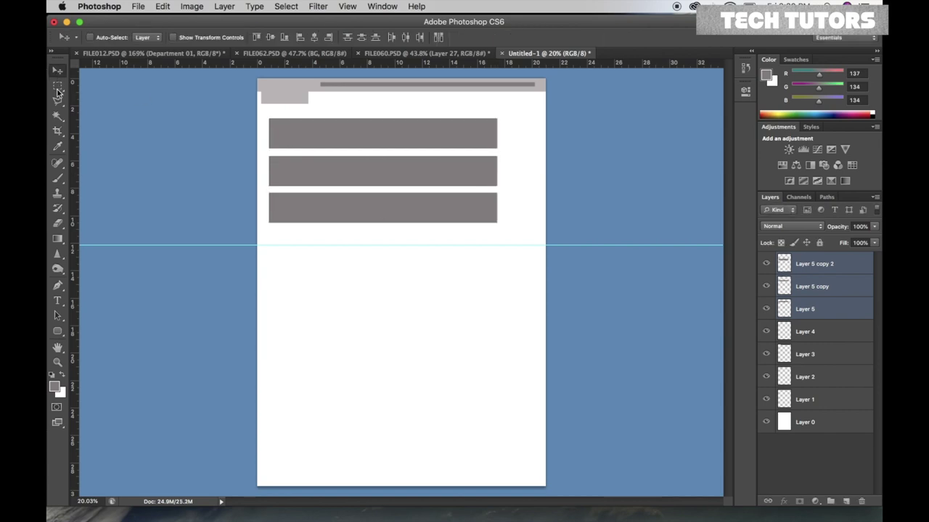
left_click_drag(499, 99, 543, 215)
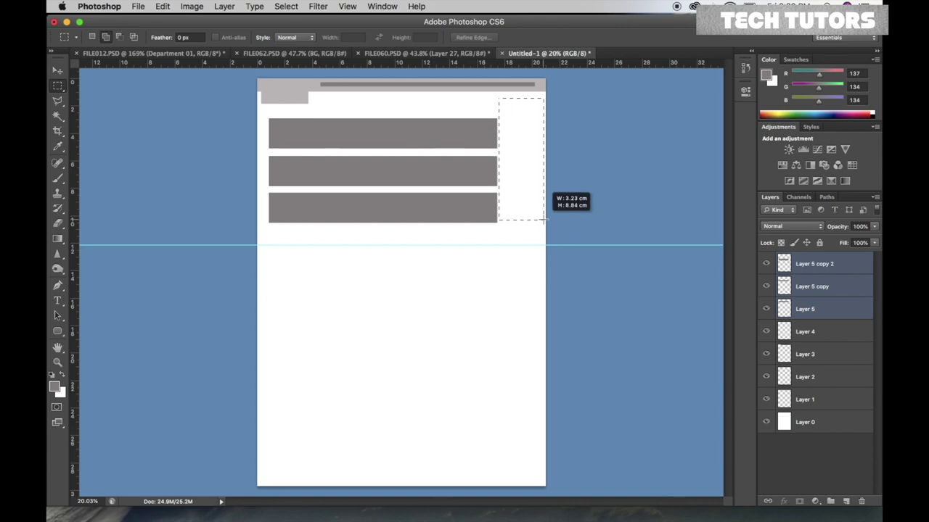
left_click_drag(543, 215, 543, 219)
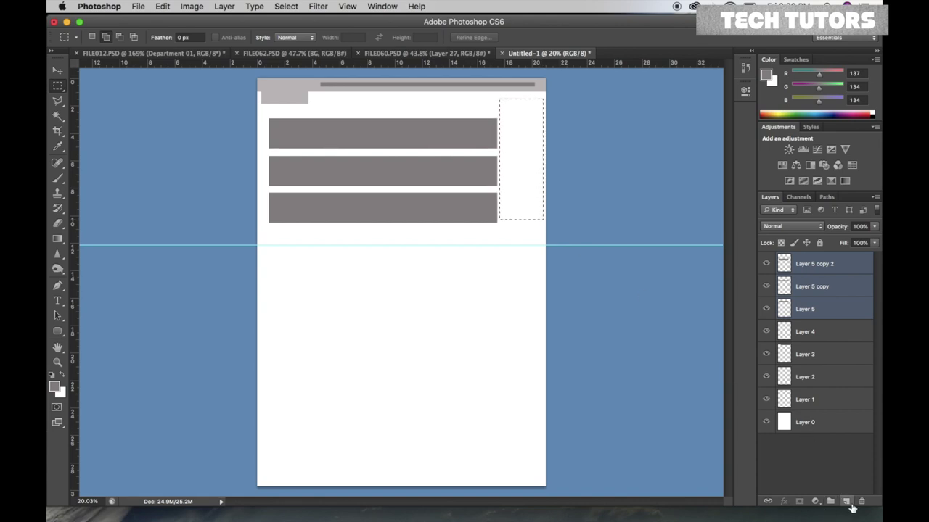
left_click(846, 502)
left_click(54, 389)
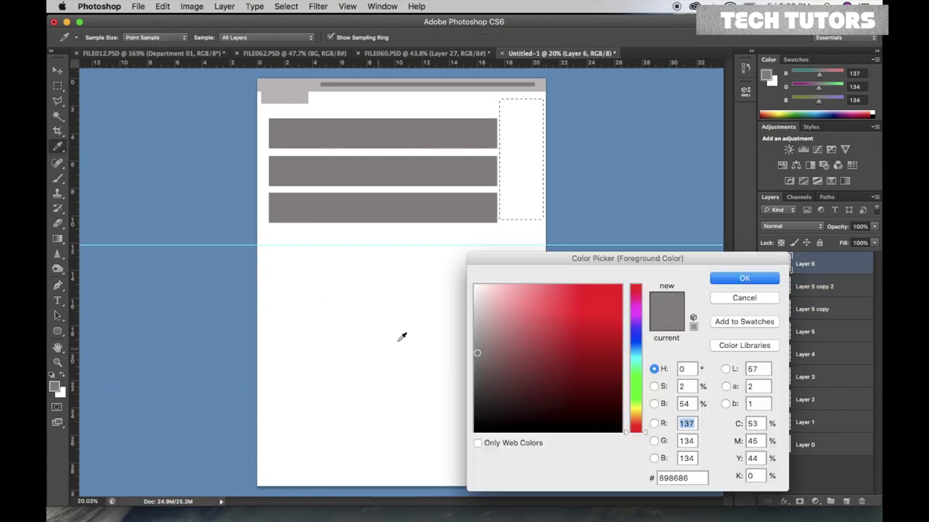
left_click(476, 398)
left_click(744, 278)
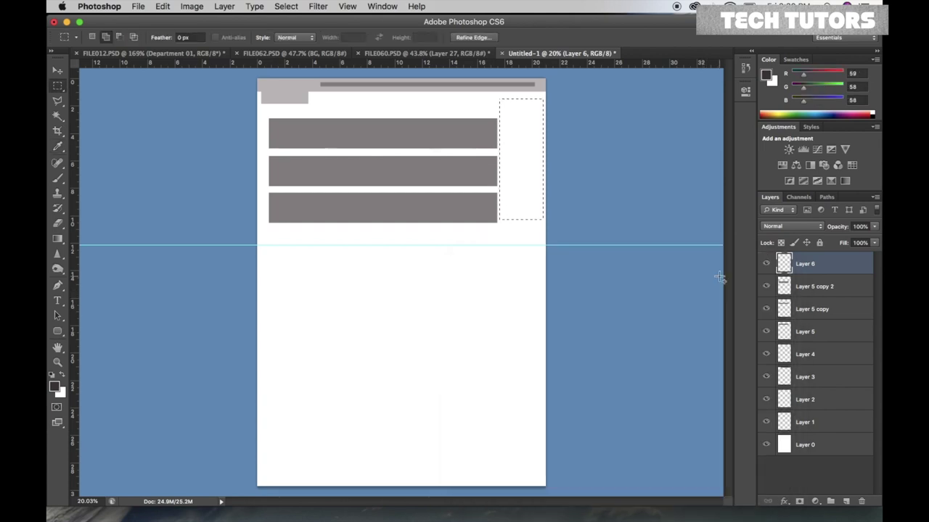
key("alt+BackSpace")
key("super+d")
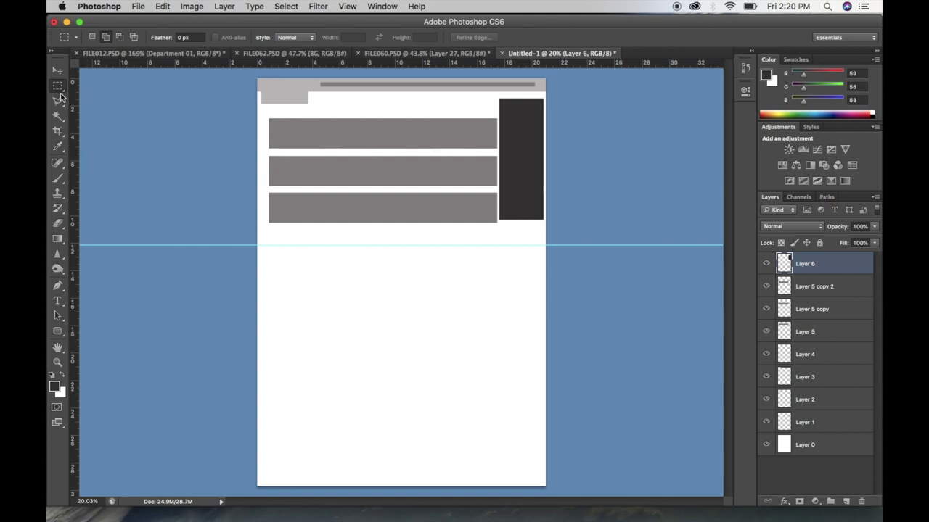
left_click_drag(263, 108, 497, 378)
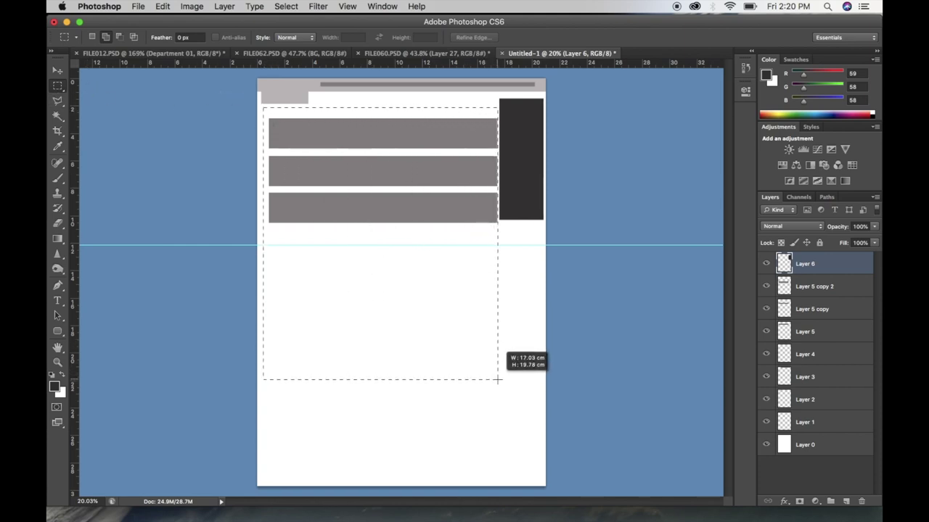
Hide Layer 6, Layer 5 and its two copies, then select all four layers
left_click_drag(497, 379, 497, 379)
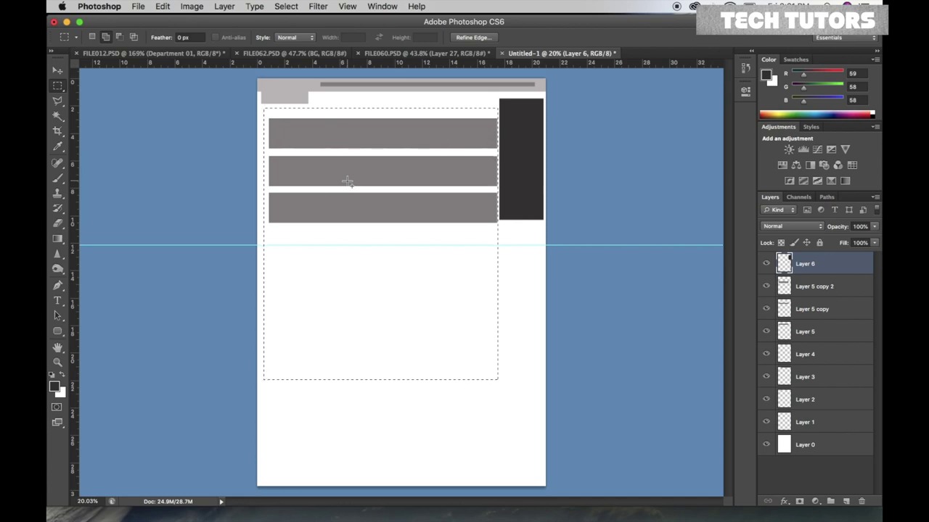
key("super+d")
left_click(766, 264)
left_click(766, 287)
left_click(766, 309)
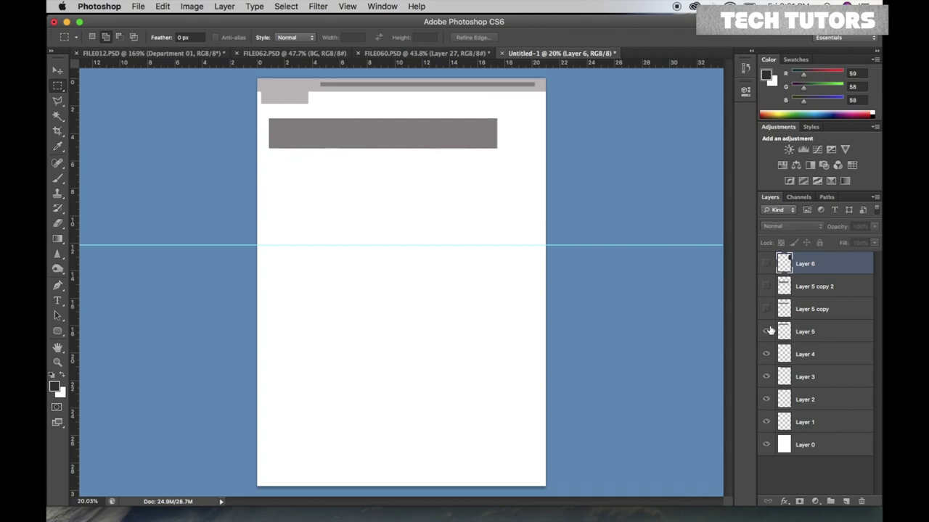
left_click(766, 331)
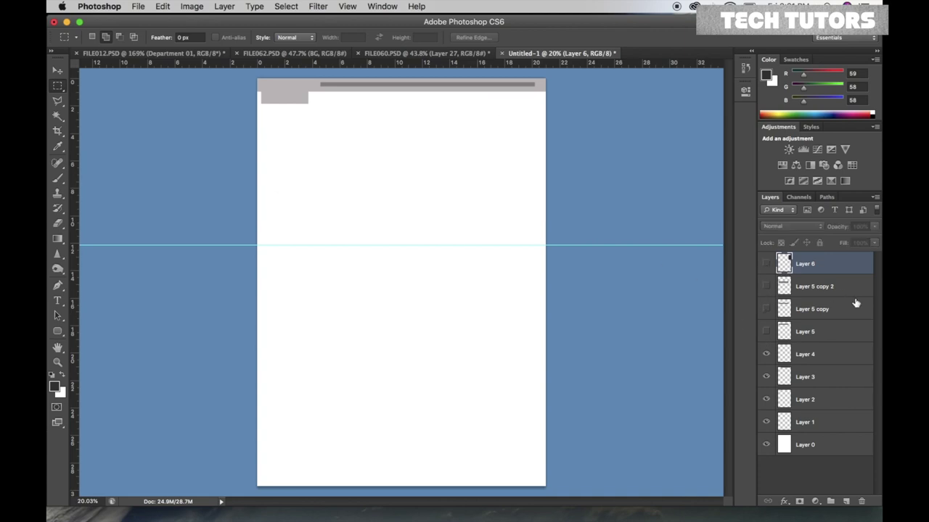
left_click(811, 332, "shift")
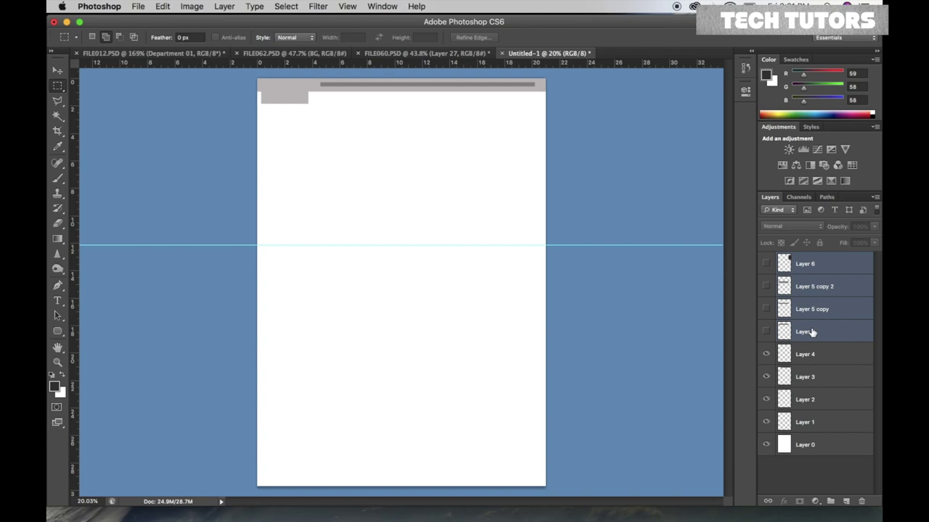
Delete the four hidden layers and fill a wide dark grey bar under the header
key("Delete")
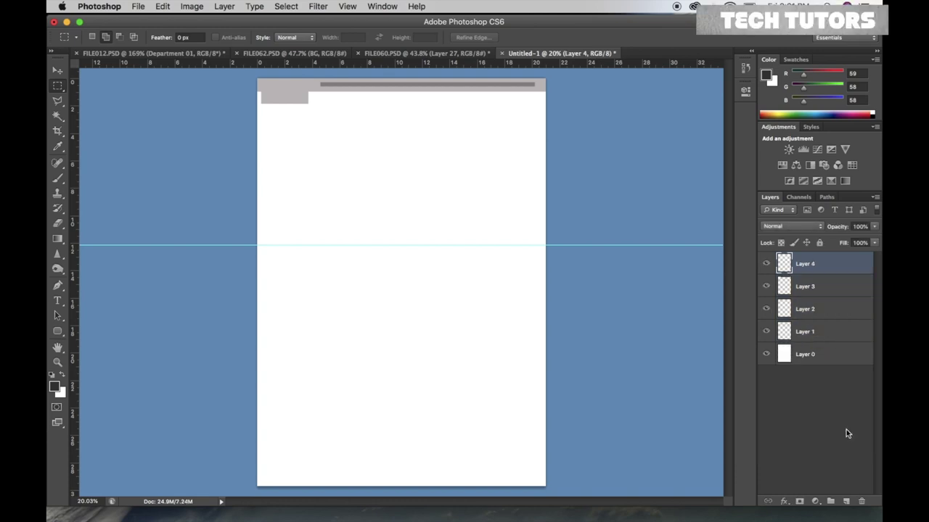
left_click(844, 504)
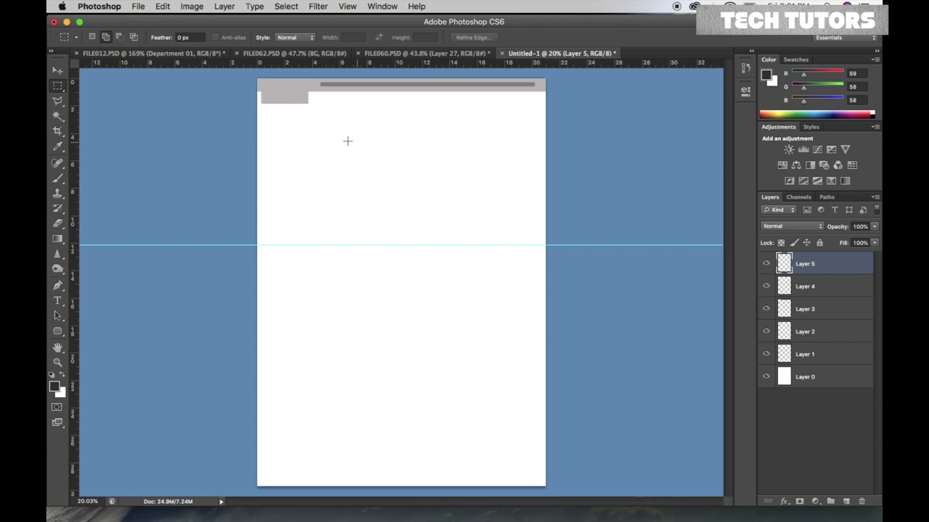
left_click_drag(265, 112, 531, 140)
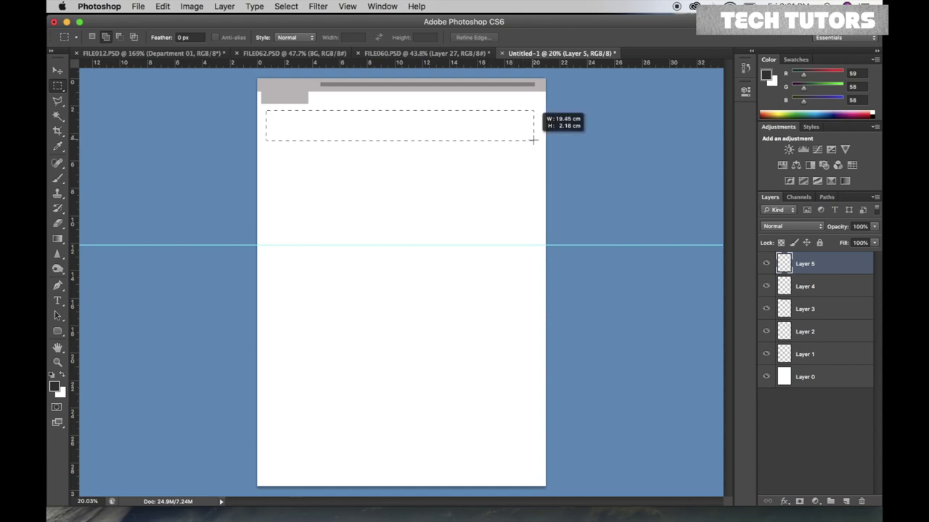
left_click_drag(531, 139, 533, 140)
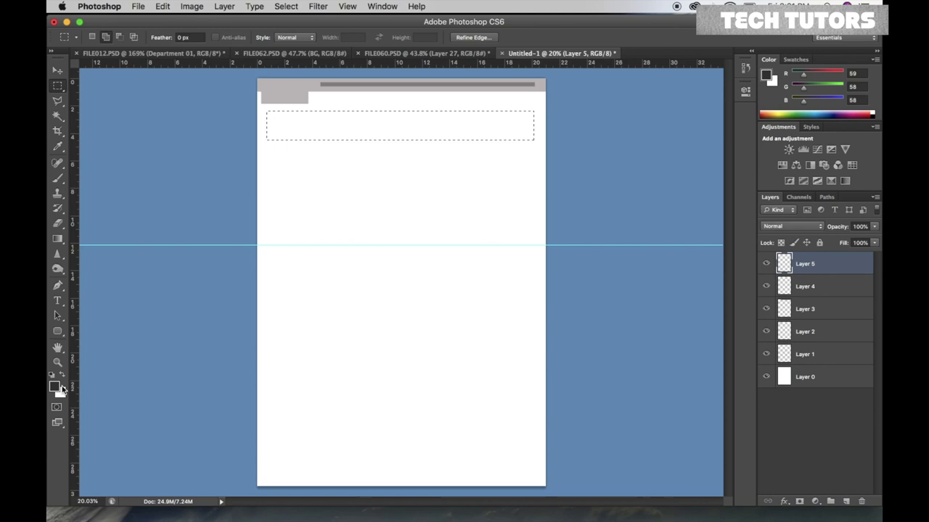
key("alt+BackSpace")
key("ctrl+d")
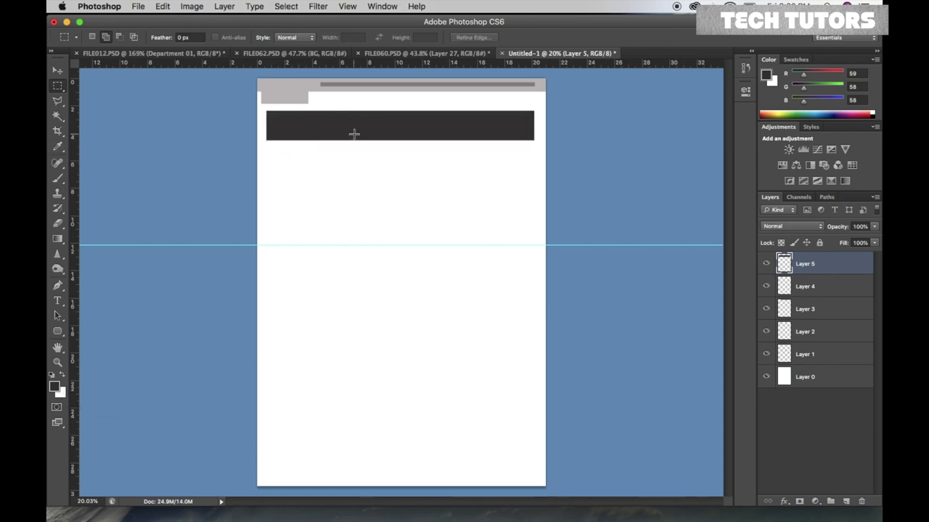
key("v")
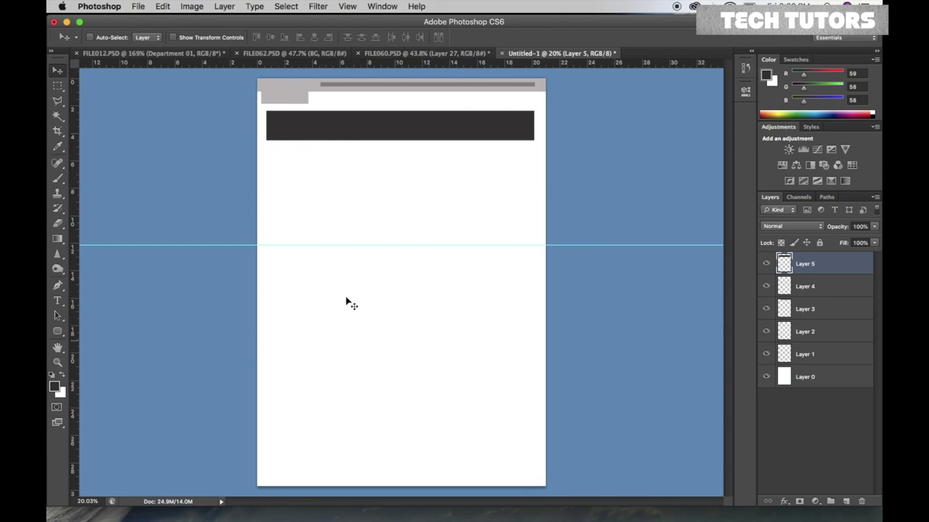
left_click_drag(355, 128, 356, 128)
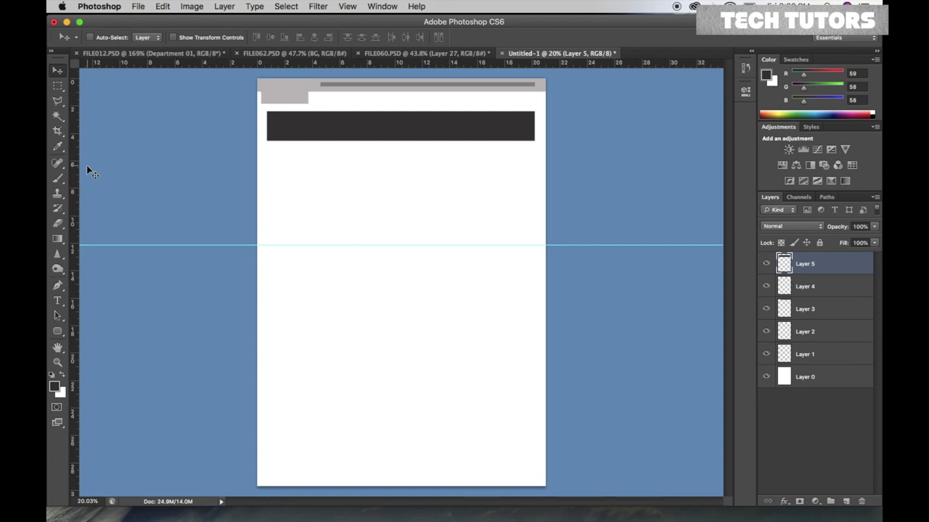
Fill a #878282 grey box below the dark bar's left end on new Layer 6
left_click(57, 85)
left_click_drag(270, 154, 354, 191)
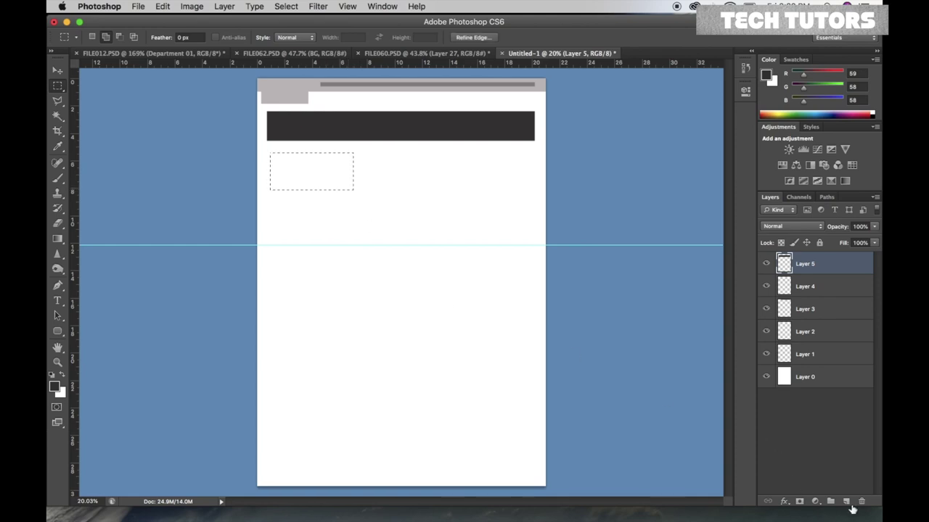
left_click(846, 501)
left_click(56, 388)
left_click(478, 354)
left_click(744, 279)
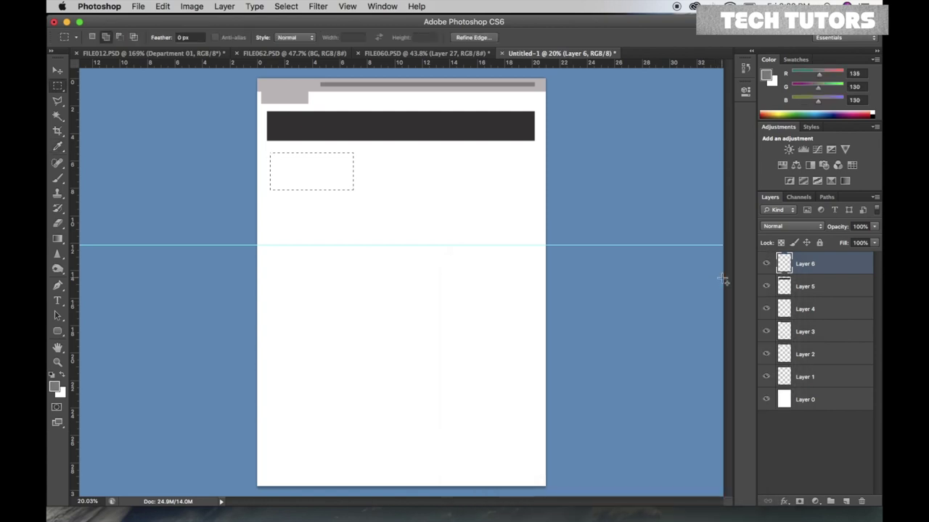
key("alt+BackSpace")
key("ctrl+d")
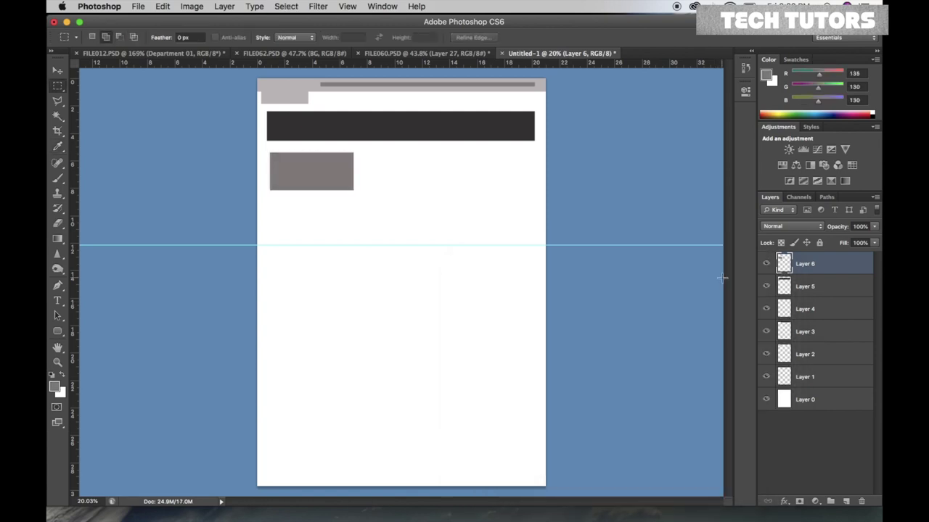
Duplicate the grey box into a row of three, then select all three layers
key("v")
key("ctrl+j")
key("shift+Right")
key("shift+Right")
key("shift+Right")
key("shift+Right")
key("shift+Right")
key("shift+Right")
key("shift+Right")
key("shift+Right")
key("shift+Right")
key("shift+Right")
key("shift+Right")
key("shift+Right")
key("shift+Right")
key("shift+Right")
key("shift+Right")
key("shift+Right")
key("shift+Right")
key("shift+Right")
key("shift+Right")
key("shift+Right")
key("shift+Right")
key("shift+Right")
key("shift+Right")
key("shift+Right")
key("shift+Right")
key("shift+Right")
key("shift+Right")
key("shift+Right")
key("shift+Right")
key("shift+Right")
key("shift+Right")
key("shift+Right")
key("shift+Right")
key("shift+Right")
key("shift+Right")
key("shift+Right")
key("shift+Right")
key("shift+Right")
key("shift+Right")
key("shift+Right")
key("shift+Right")
key("shift+Right")
key("shift+Right")
key("alt+shift+Right")
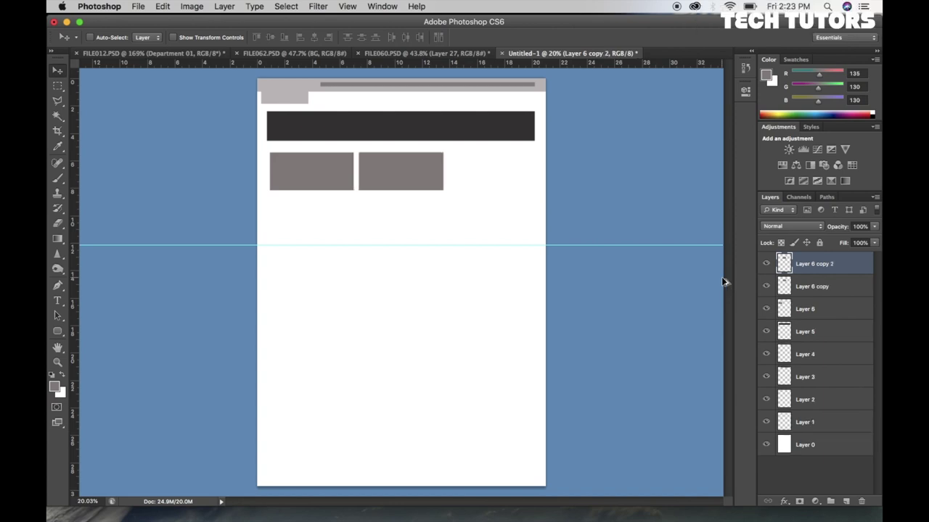
key("shift+Right")
key("shift+Right")
key("shift+Right")
key("shift+Right")
key("shift+Right")
key("shift+Right")
key("shift+Right")
key("shift+Right")
key("shift+Right")
key("shift+Right")
key("shift+Right")
key("shift+Right")
key("shift+Right")
key("shift+Right")
key("shift+Right")
key("shift+Right")
key("shift+Right")
key("shift+Right")
key("shift+Right")
key("shift+Right")
key("shift+Right")
key("shift+Right")
key("shift+Right")
key("shift+Right")
key("shift+Right")
key("shift+Right")
key("shift+Right")
key("shift+Right")
key("shift+Right")
key("shift+Right")
key("shift+Right")
key("shift+Right")
key("shift+Right")
key("shift+Right")
key("shift+Right")
key("shift+Right")
key("shift+Right")
key("shift+Right")
key("shift+Right")
key("shift+Right")
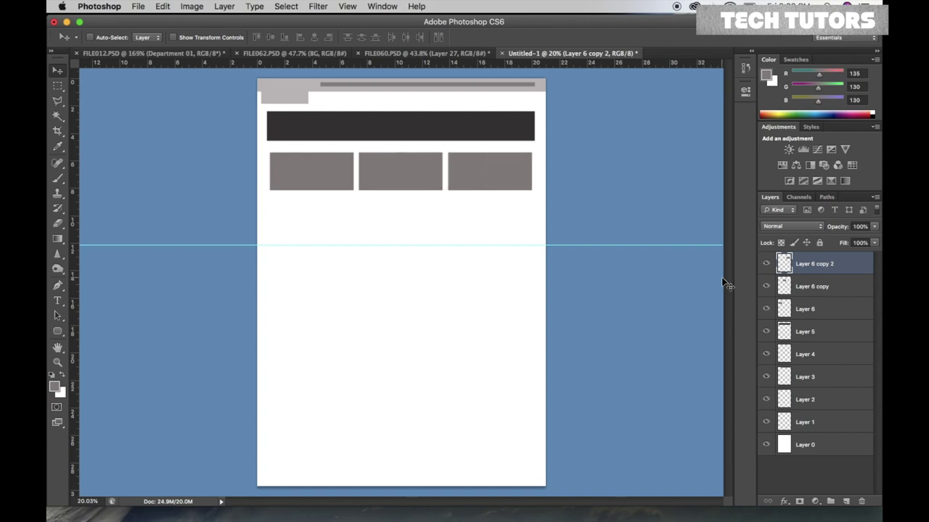
key("shift+Left")
key("shift+Right")
left_click(808, 310, "shift")
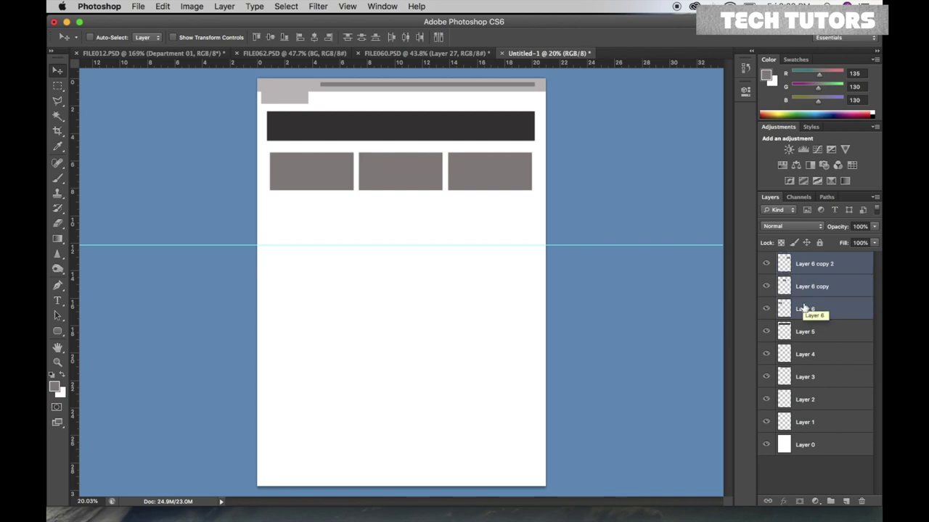
Duplicate the three-box row and shift the copy down beneath the first
key("ctrl+j")
key("shift+Down")
key("shift+Down")
key("shift+Down")
key("shift+Down")
key("shift+Down")
key("shift+Down")
key("shift+Down")
key("shift+Down")
key("shift+Down")
key("shift+Down")
key("shift+Down")
key("shift+Down")
key("shift+Down")
key("shift+Down")
key("shift+Down")
key("shift+Down")
key("shift+Down")
key("shift+Down")
key("shift+Down")
key("shift+Down")
key("shift+Down")
key("shift+Down")
key("shift+Down")
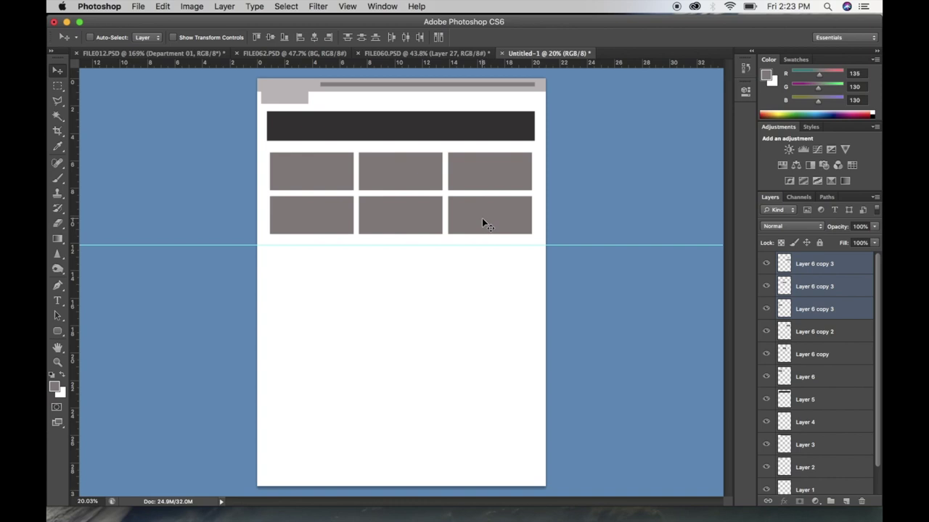
Add a "more..." text label and position it just under the grid of grey boxes
left_click(57, 300)
left_click(483, 254)
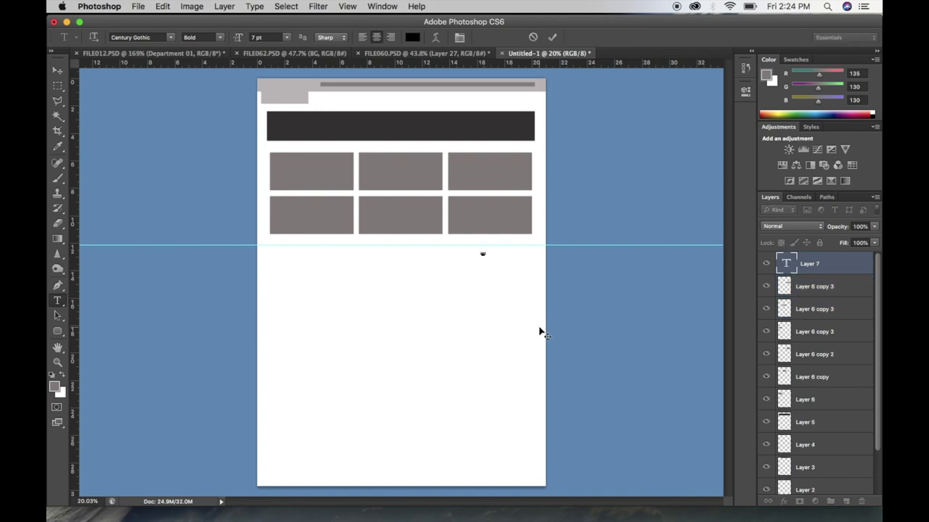
left_click(552, 37)
key("v")
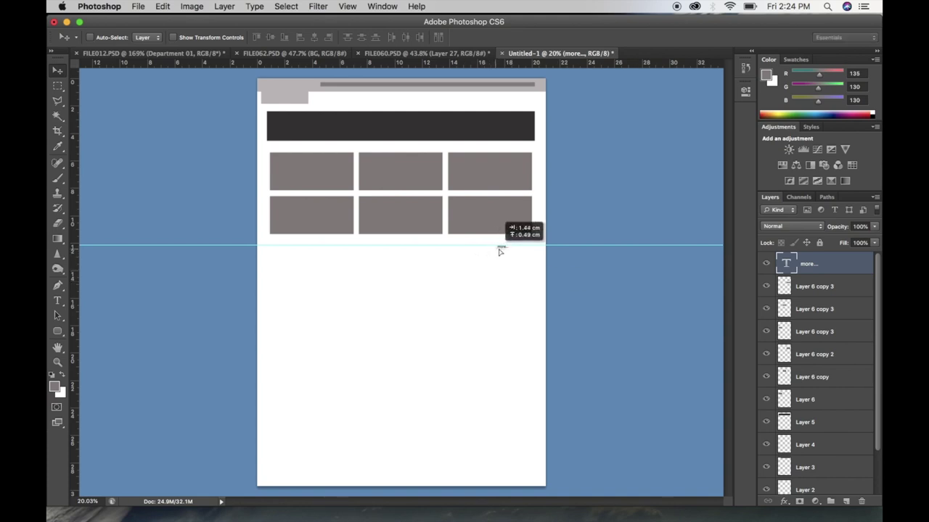
left_click_drag(478, 258, 520, 248)
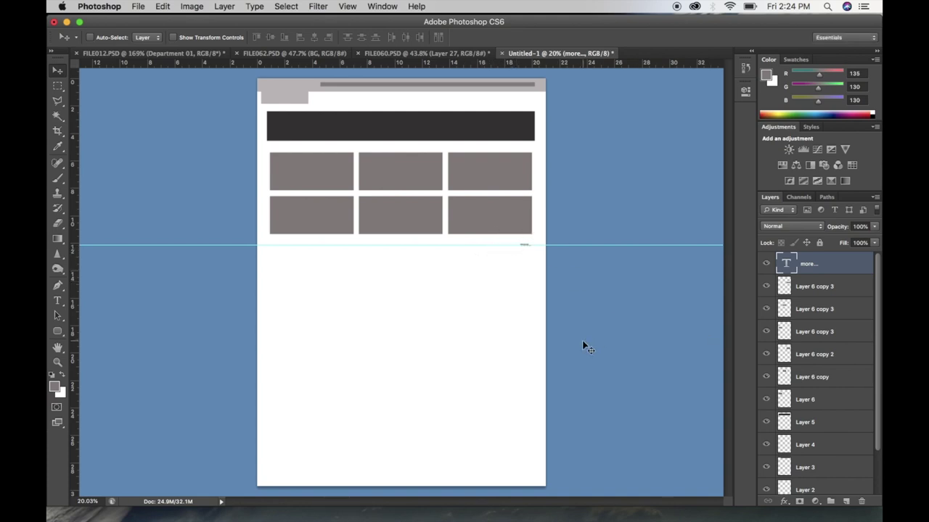
key("Up")
key("Up")
scroll(533, 235, "up", 3)
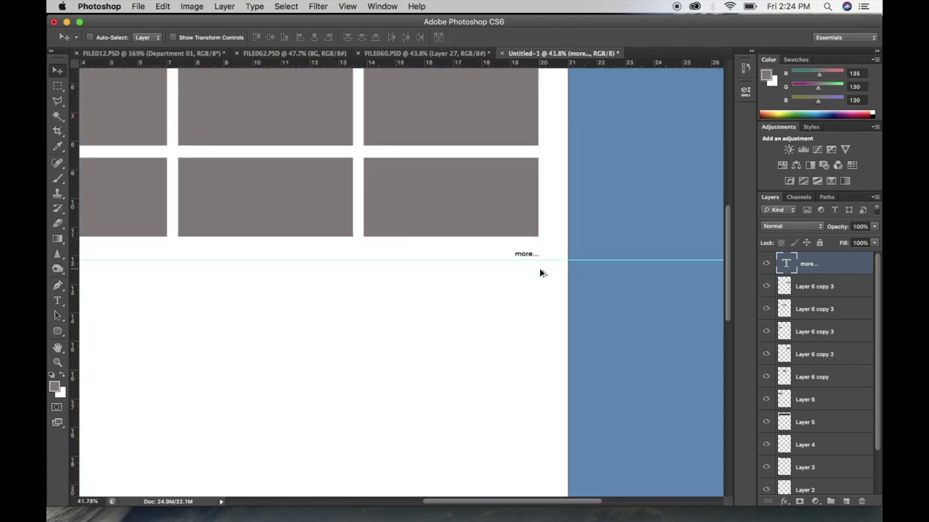
Scale the "more..." label up slightly and fit the page on screen
key("ctrl+t")
left_click_drag(512, 249, 501, 244)
key("Return")
key("ctrl+0")
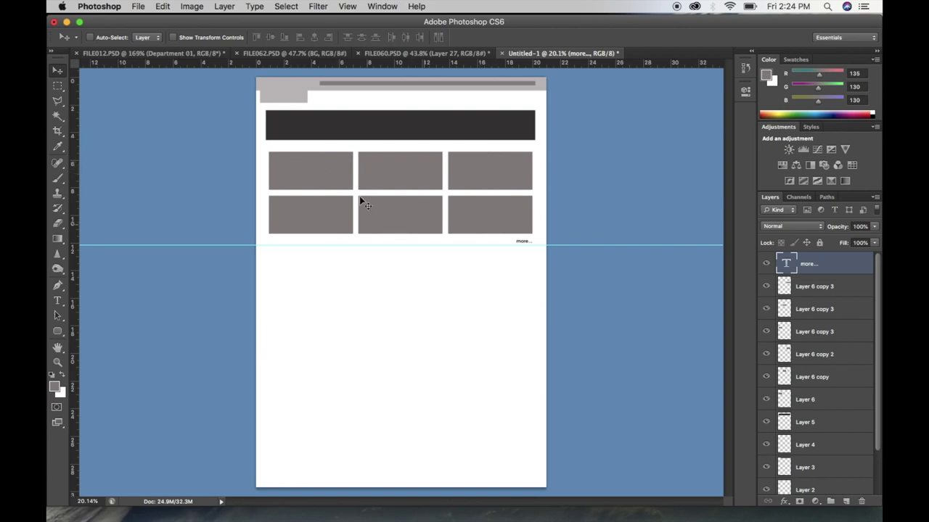
Fill a wide grey rectangle on a new layer beside the first grey box
right_click(409, 189)
left_click(427, 187)
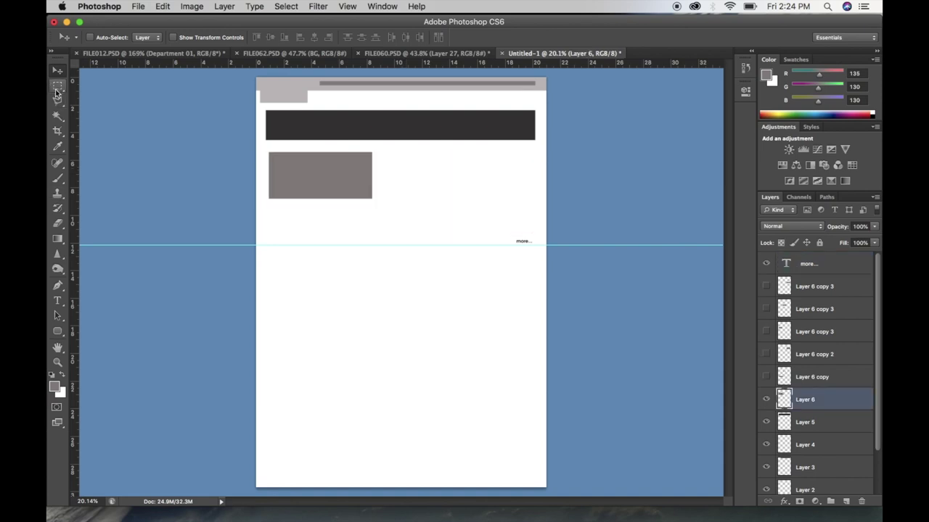
key("m")
mouse_move(380, 153)
left_mouse_down()
mouse_move(527, 161)
mouse_move(533, 197)
left_mouse_up()
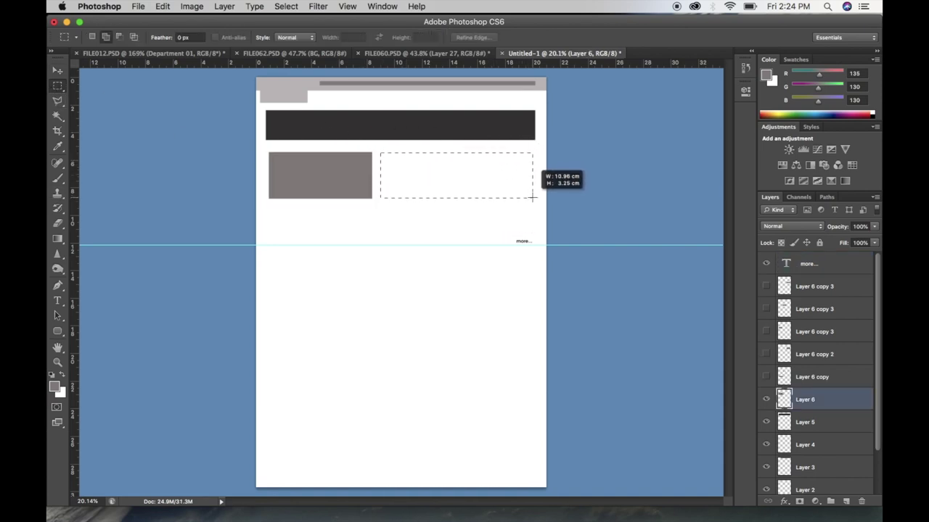
left_click(845, 502)
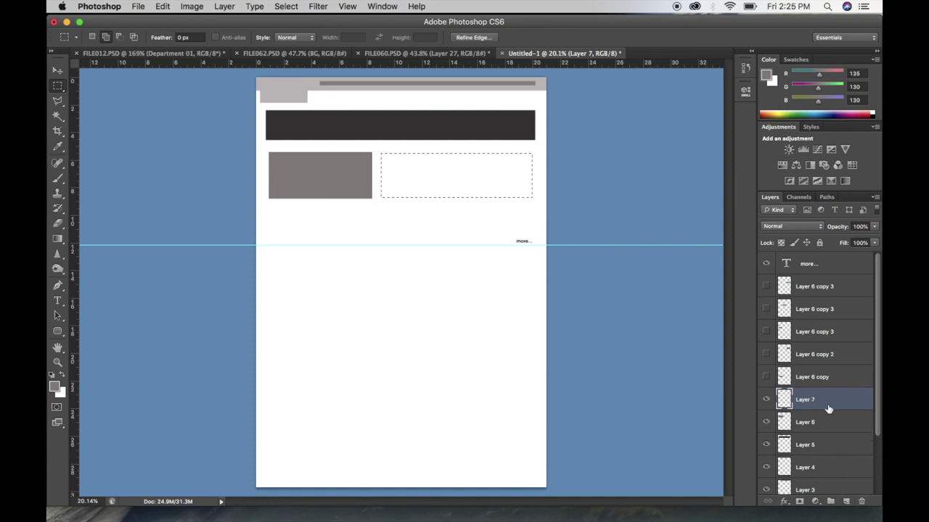
key("alt+BackSpace")
key("ctrl+d")
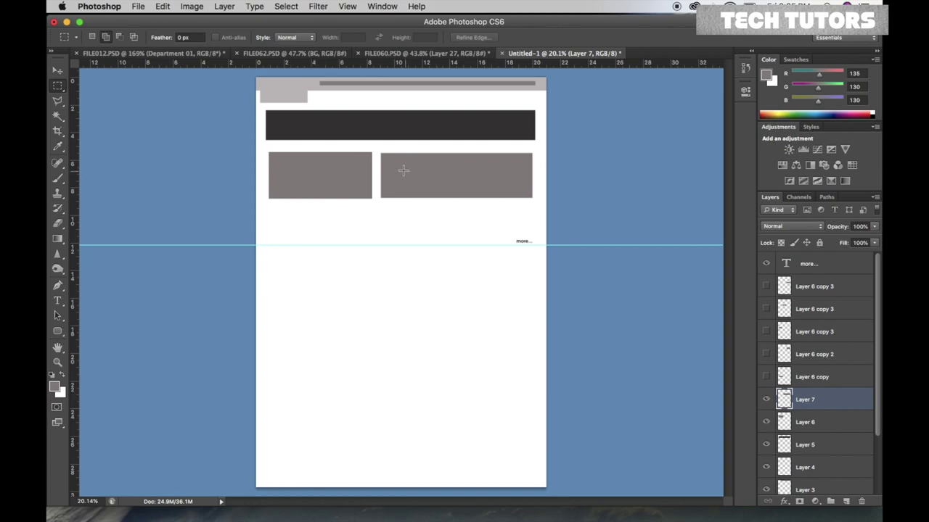
Discard a large selection below the boxes and unhide two grey box copies
mouse_move(271, 208)
left_mouse_down()
mouse_move(537, 313)
mouse_move(528, 310)
left_mouse_up()
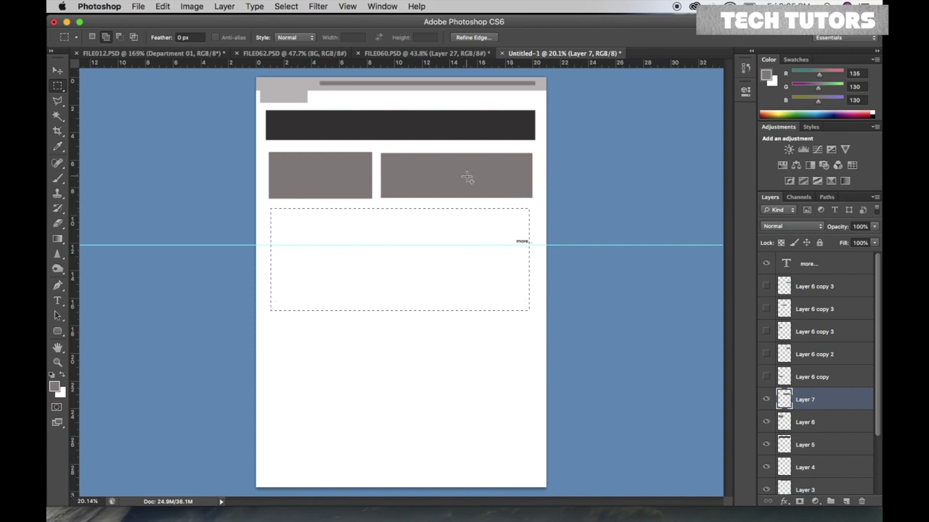
key("ctrl+d")
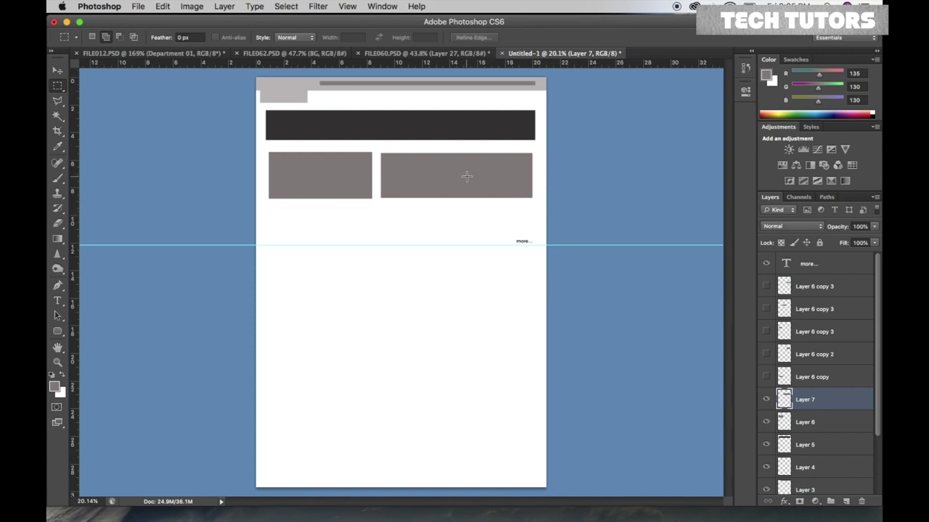
key("v")
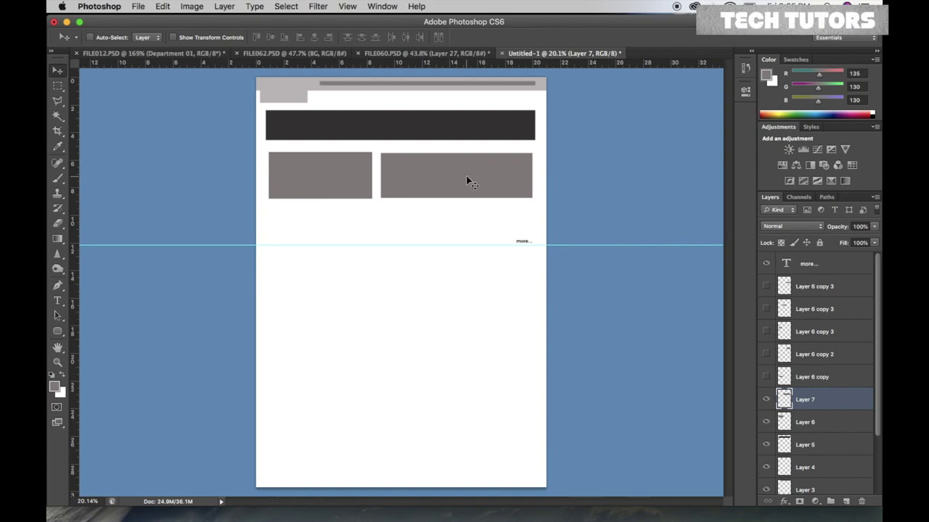
left_click(767, 376)
left_click(767, 354)
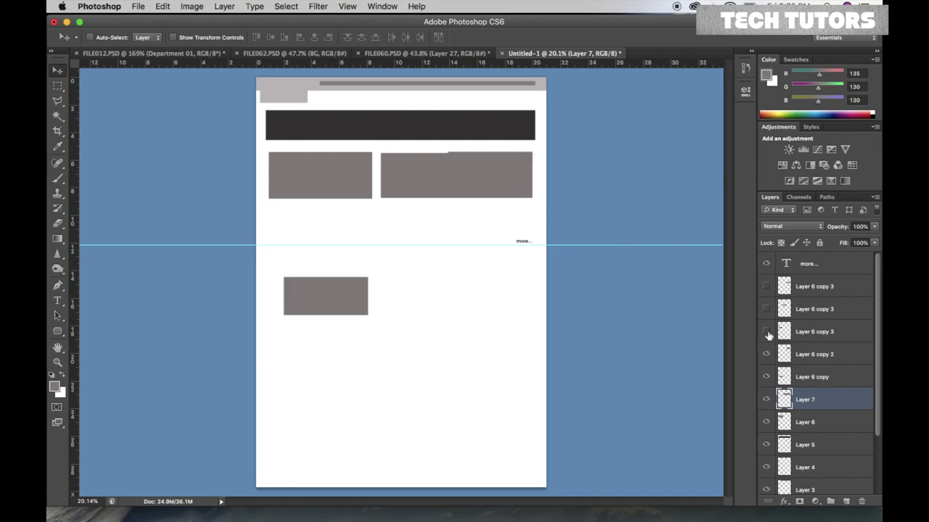
Unhide the remaining three grey box copies and delete the wide rectangle layer
left_click(766, 331)
left_click(767, 309)
left_click(766, 287)
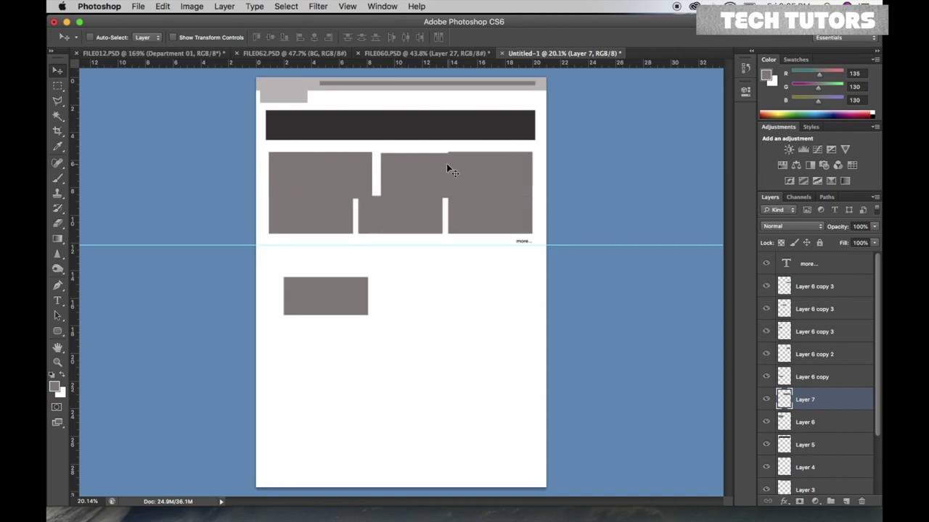
right_click(447, 175)
left_click(449, 180)
key("Delete")
Delete the top-left grey box's layer
right_click(364, 180)
left_click(378, 185)
key("Delete")
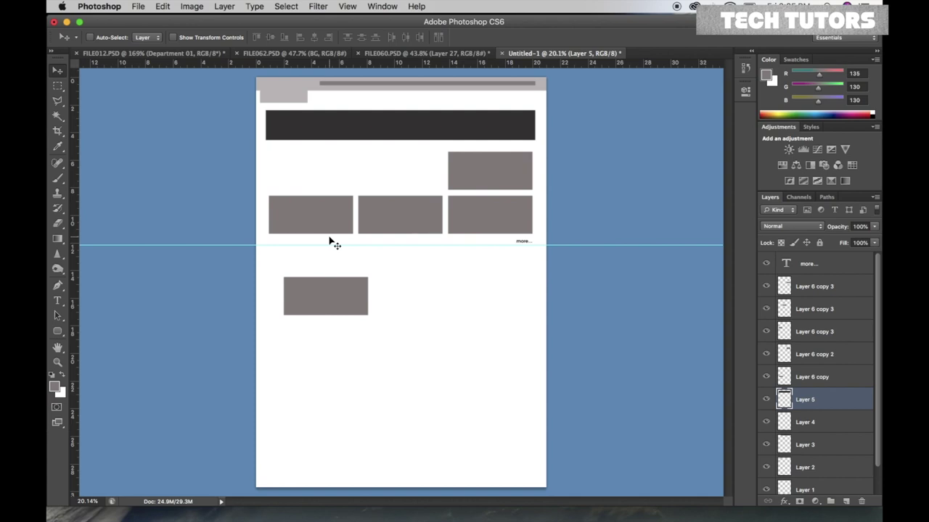
right_click(349, 123)
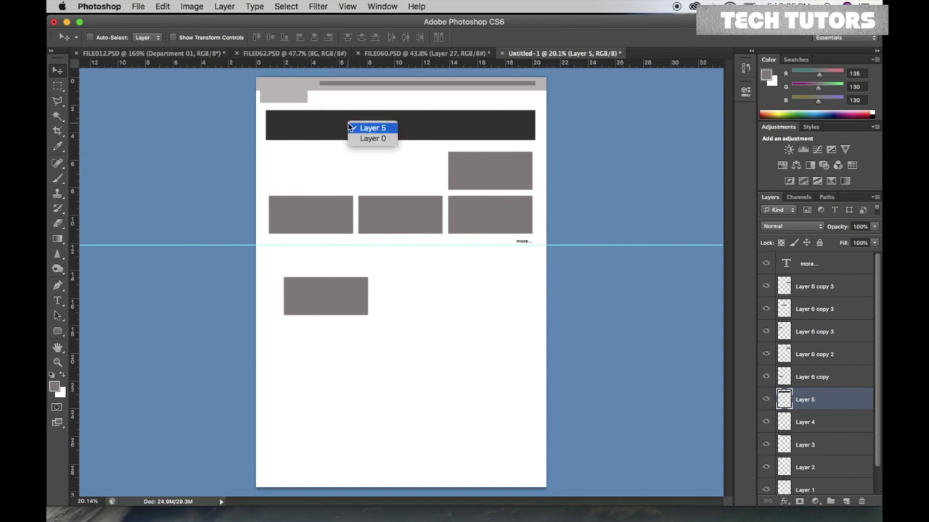
Resize the dark header bar into a narrower, taller block about a third wide
left_click(362, 128)
key("ctrl+t")
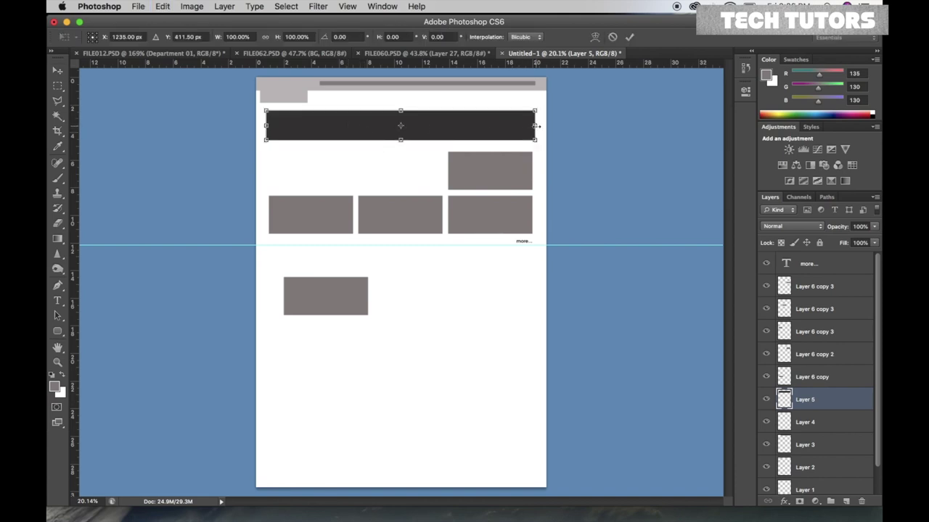
left_click_drag(537, 126, 350, 127)
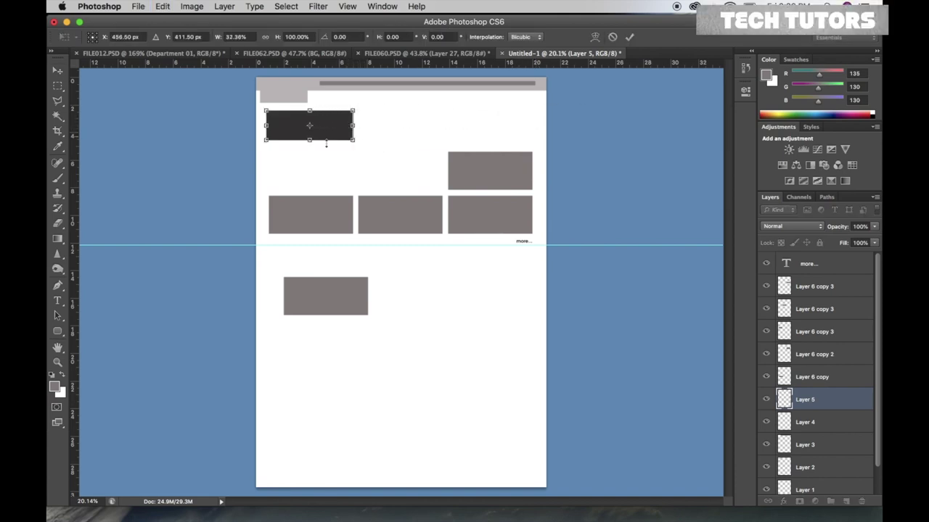
left_click_drag(309, 139, 310, 151)
key("Return")
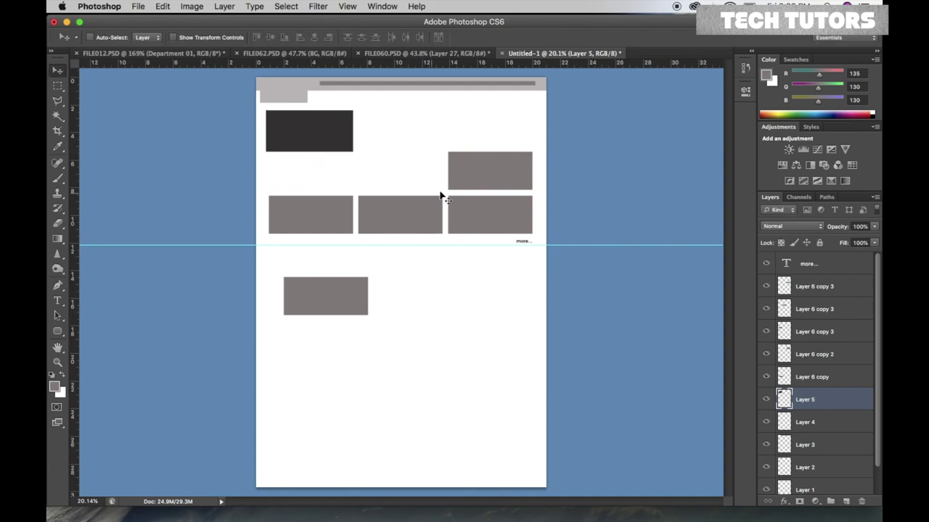
Hide the grey box copies and the "more..." text layer
left_click_drag(769, 309, 767, 376)
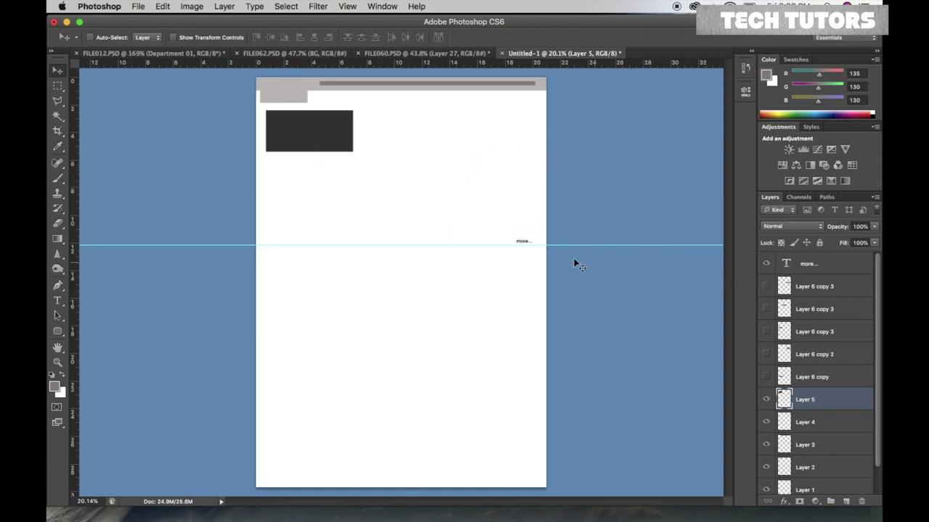
right_click(528, 246)
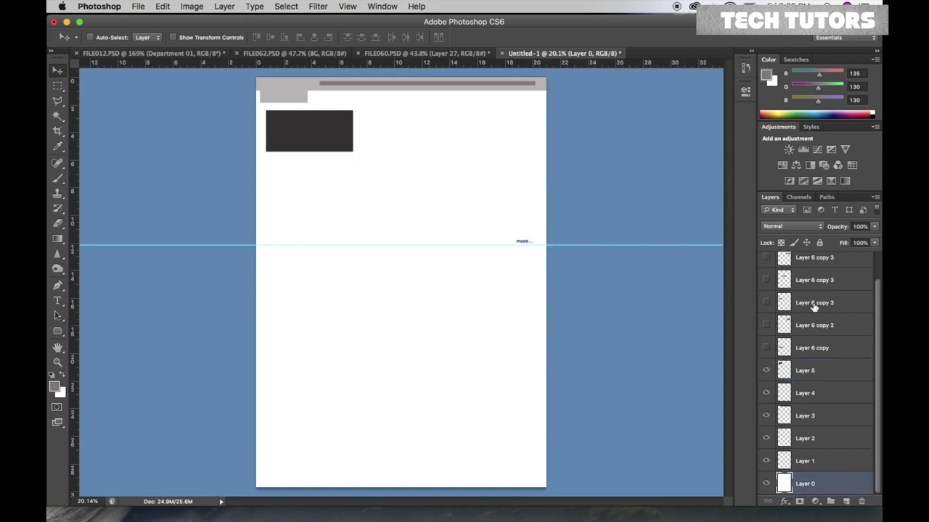
left_click(767, 266)
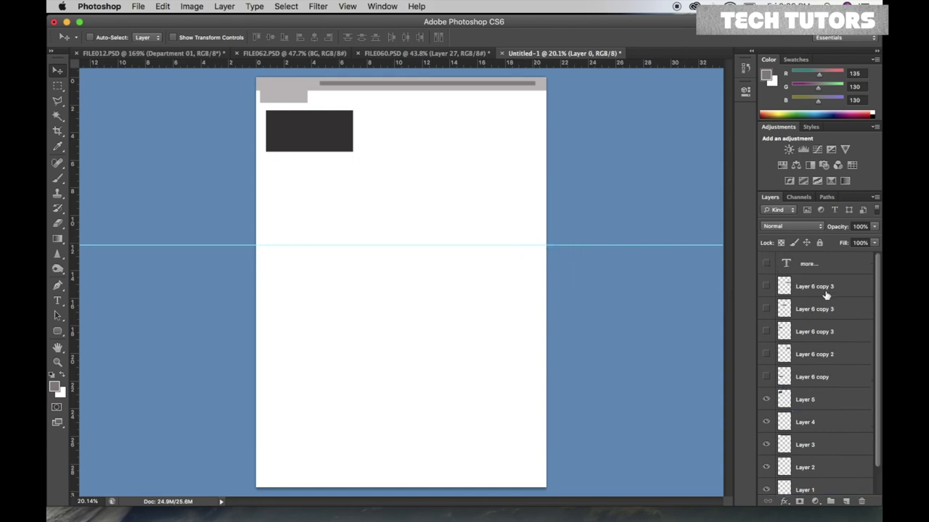
left_click(825, 292)
Stretch the dark block on Layer 5 a little taller
right_click(327, 132)
left_click(330, 136)
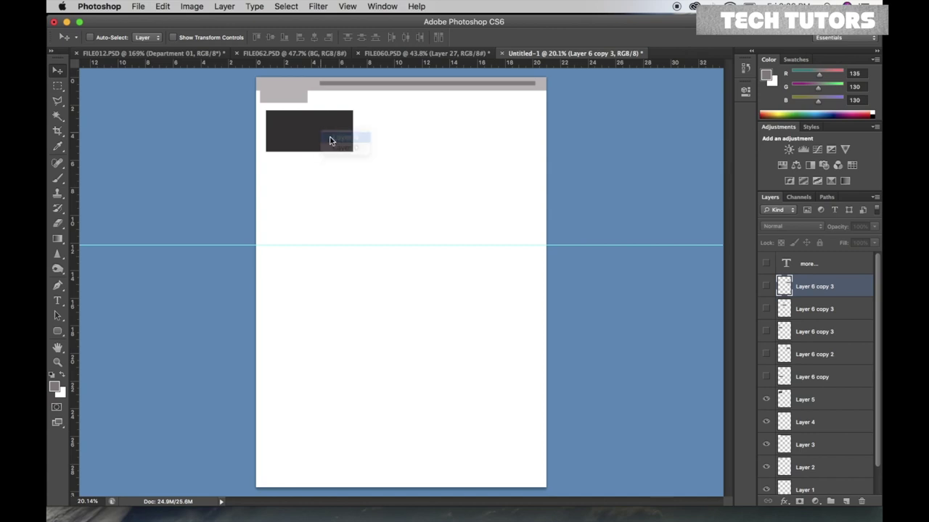
key("super+t")
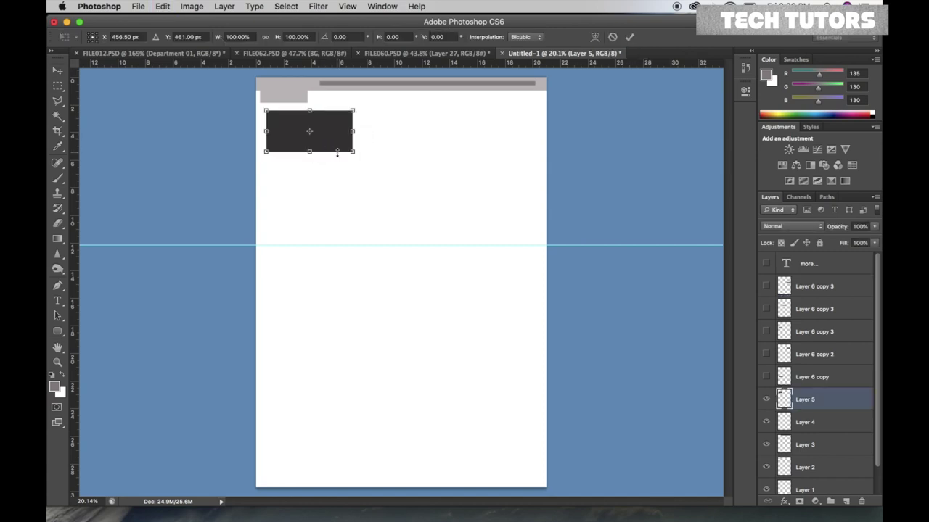
left_click_drag(353, 152, 354, 168)
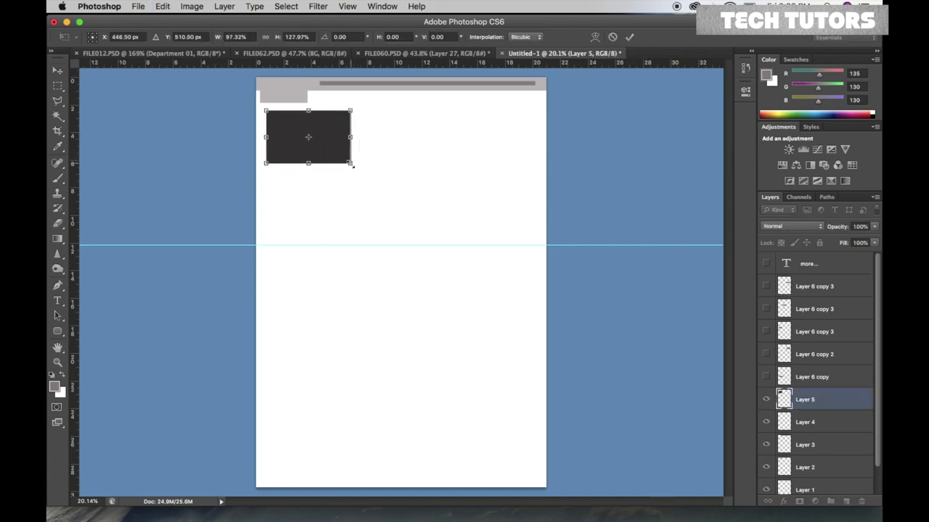
key("Return")
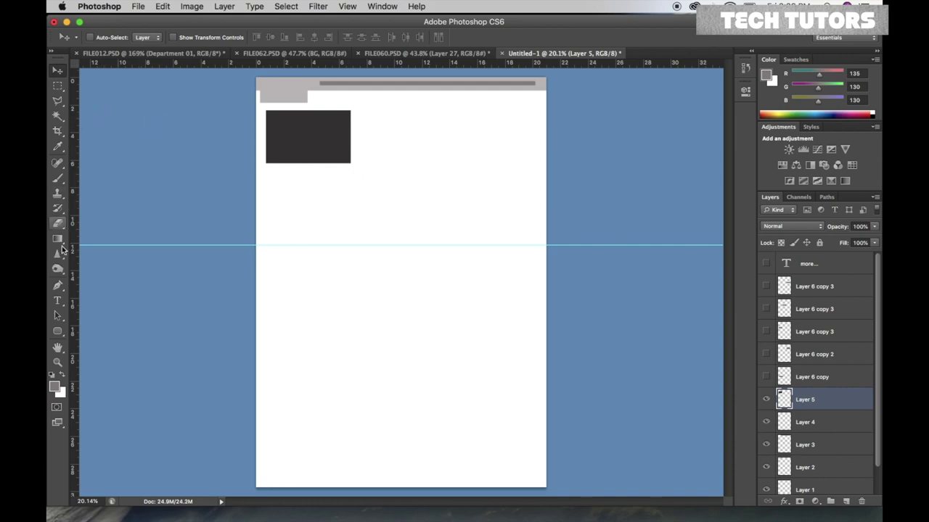
left_click(58, 300)
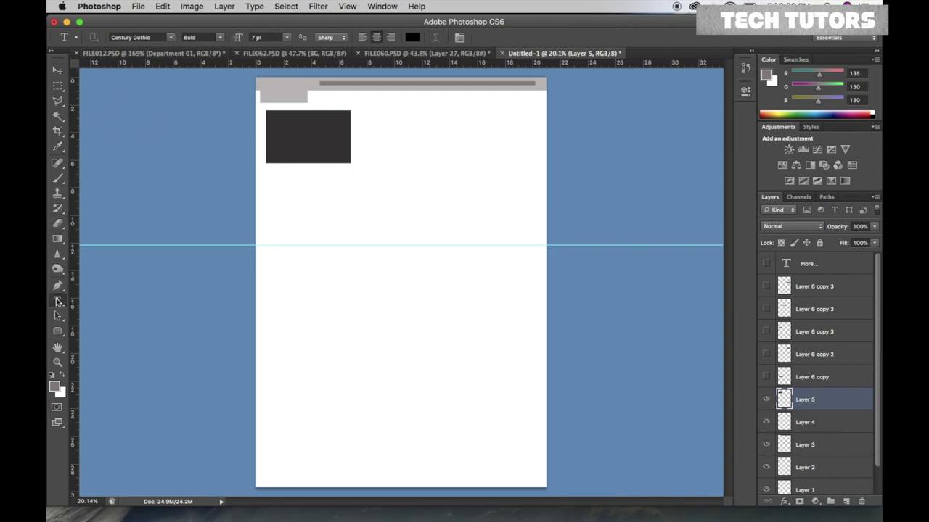
Add a "Description" text label and move it down beside the dark block
left_click(361, 113)
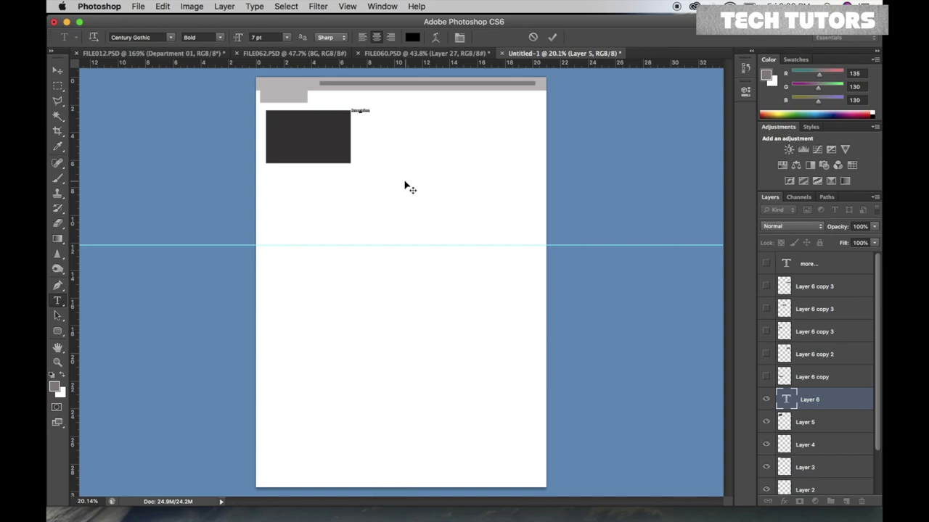
left_click(553, 37)
scroll(368, 122, "up", 3)
scroll(369, 125, "down", 1)
key("v")
scroll(369, 124, "up", 3)
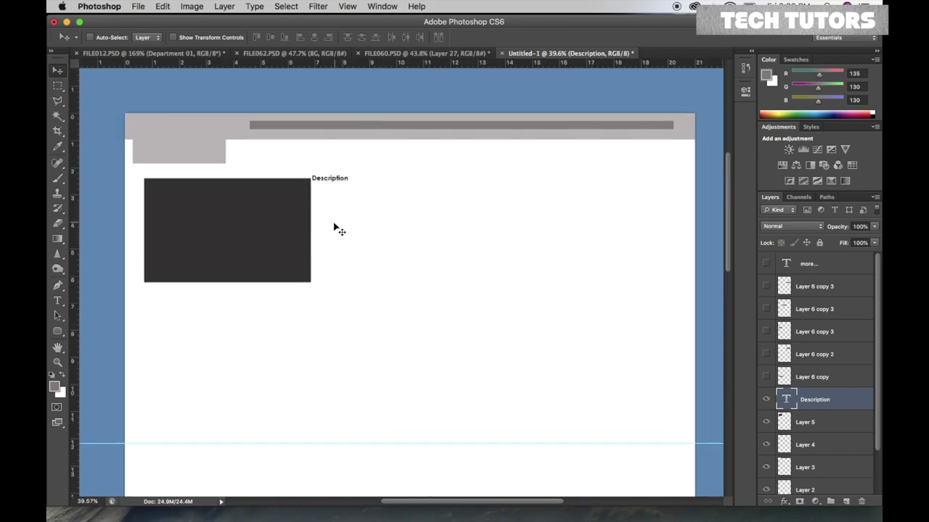
right_click(336, 180)
left_click(348, 183)
left_click_drag(330, 180, 341, 217)
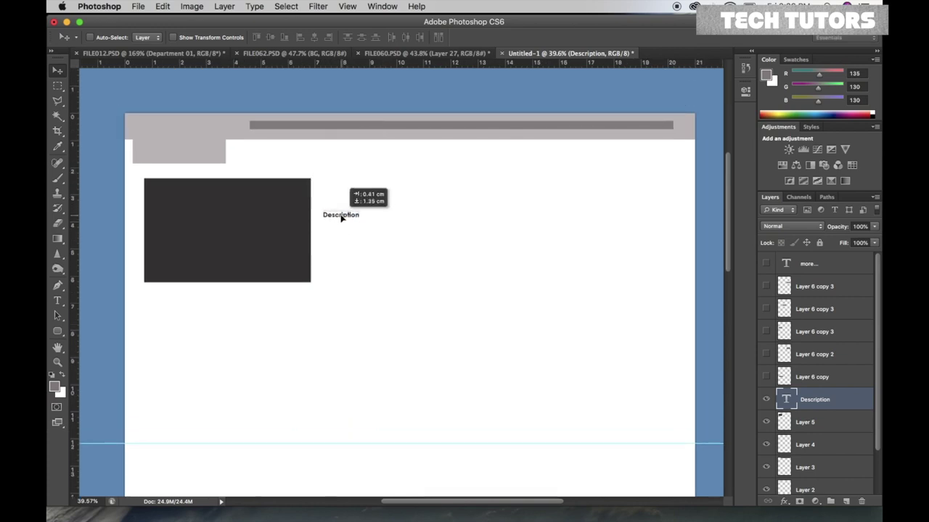
Duplicate the Description label and retype the copy as "Product Name"
key("ctrl+j")
key("shift+Up")
key("shift+Up")
key("shift+Up")
key("shift+Up")
key("shift+Up")
key("shift+Up")
key("shift+Up")
key("shift+Up")
key("shift+Up")
key("t")
left_click(343, 182)
key("ctrl+a")
type("Nam")
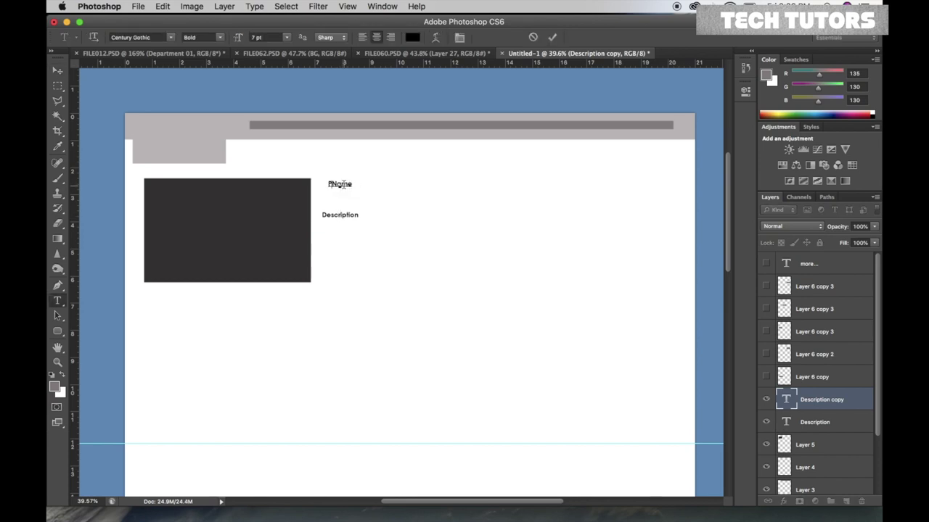
type("du")
key("BackSpace")
type("uct")
key("BackSpace")
type("o")
left_click(552, 37)
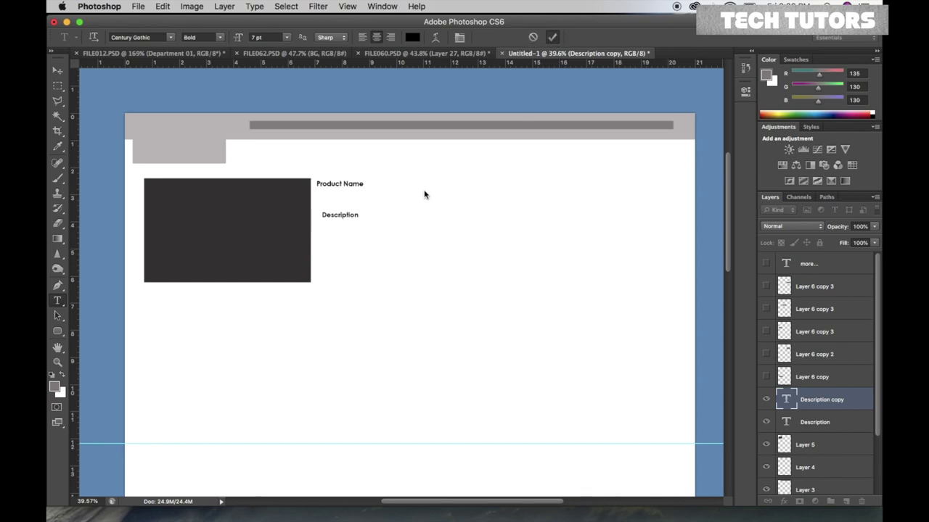
Enlarge the Product Name heading and move Description just beneath it
mouse_move(355, 193)
left_mouse_down()
mouse_move(384, 200)
mouse_move(371, 187)
left_mouse_up()
key("Return")
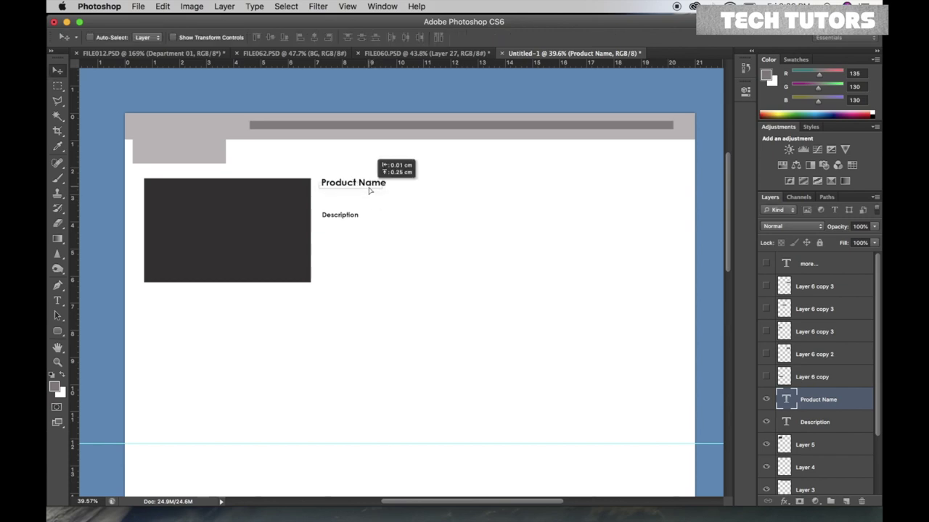
right_click(356, 219)
left_click(356, 219)
mouse_move(344, 216)
left_mouse_down()
mouse_move(346, 199)
mouse_move(576, 225)
left_mouse_up()
key("m")
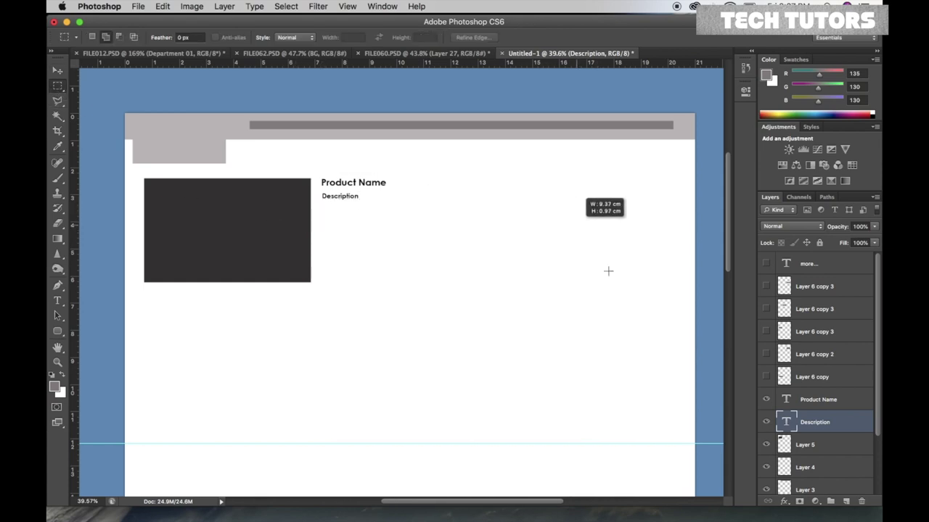
Fill the selected description area with grey on a new layer
left_click(846, 501)
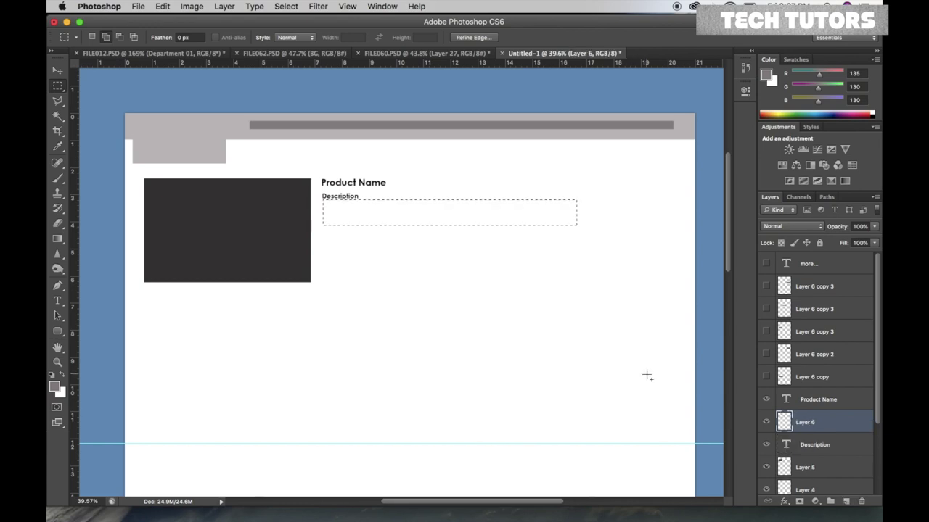
key("alt+BackSpace")
key("ctrl+d")
key("v")
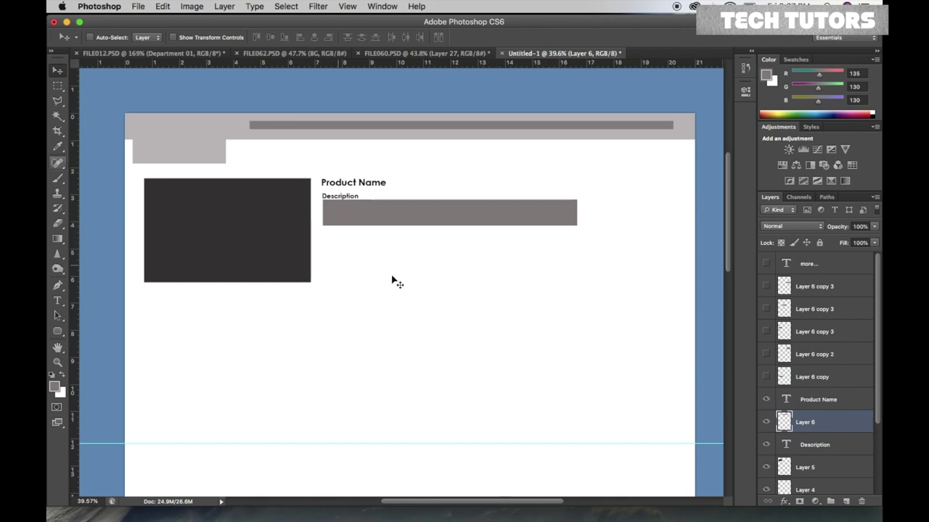
Add a "more..." label and place it in the grey box's bottom-right corner
left_click(58, 300)
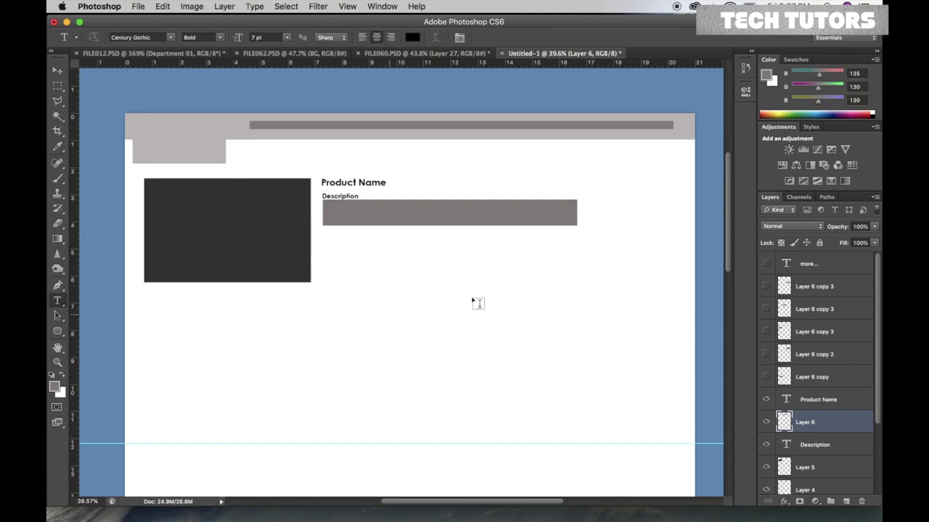
left_click(487, 280)
type("more...")
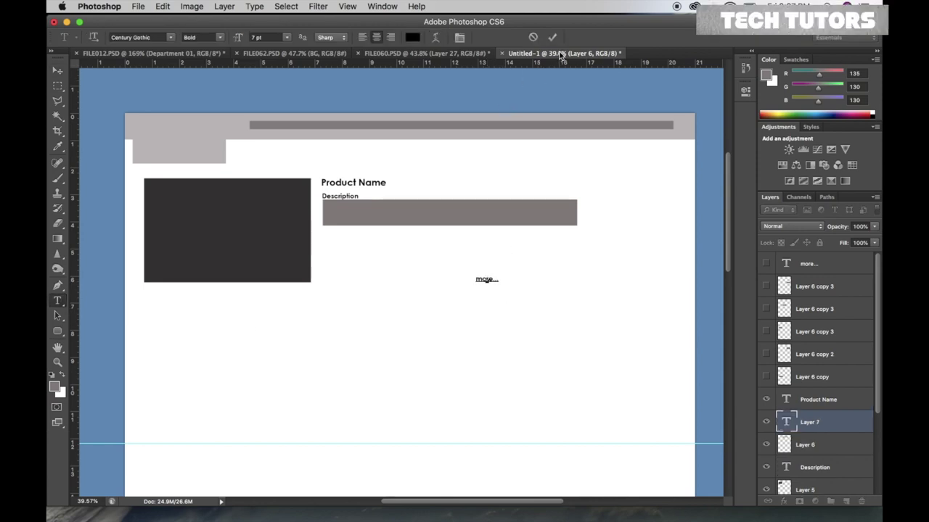
left_click(552, 37)
key("v")
left_click_drag(496, 287, 565, 226)
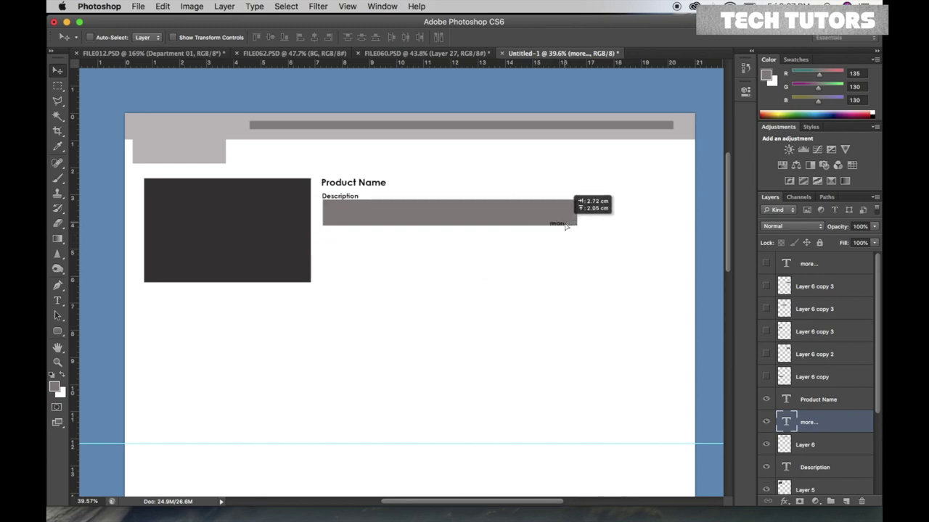
left_click_drag(566, 227, 566, 225)
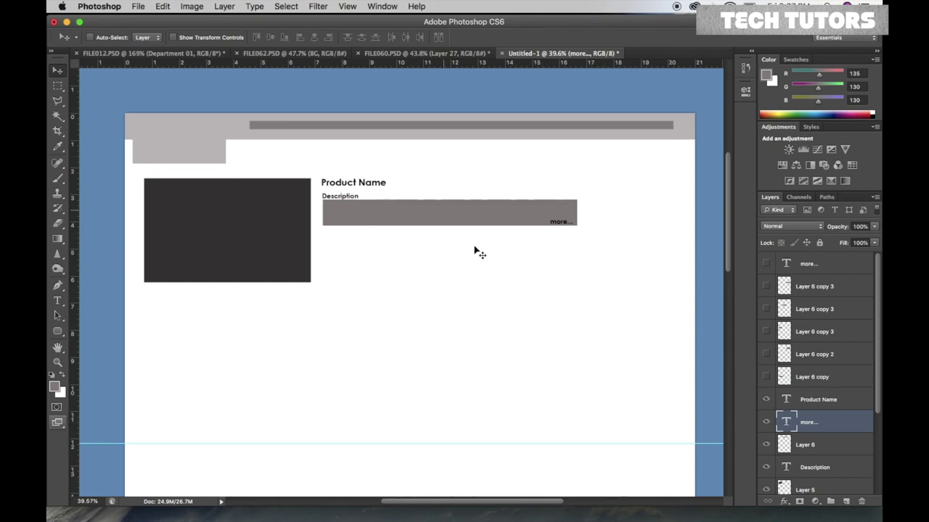
Duplicate the Description label below the grey box and retype it as a price label
right_click(348, 195)
left_click(367, 203)
key("ctrl+j")
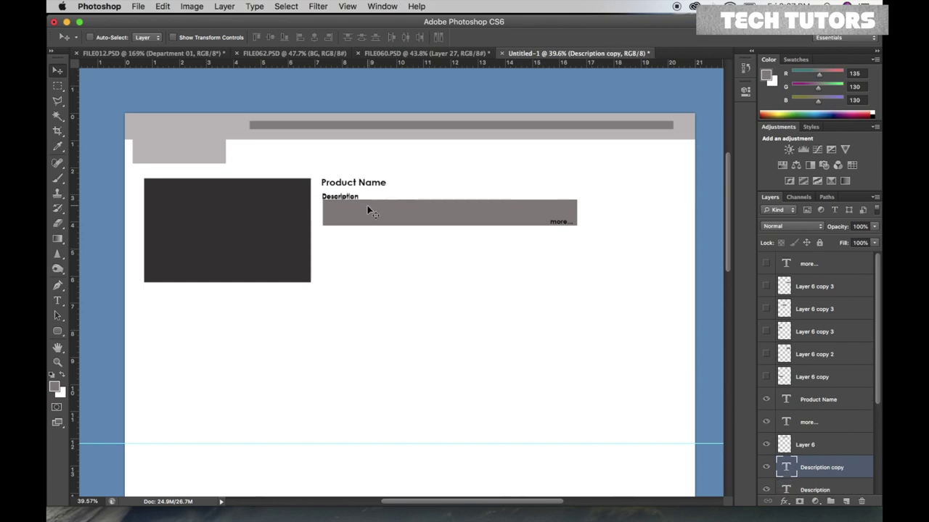
key("shift+Down")
key("shift+Down")
key("shift+Down")
key("shift+Down")
key("shift+Down")
key("shift+Down")
key("shift+Down")
key("shift+Down")
key("shift+Down")
key("shift+Down")
key("shift+Down")
key("shift+Down")
key("shift+Down")
key("shift+Down")
key("shift+Down")
key("shift+Down")
key("shift+Down")
key("t")
double_click(341, 274)
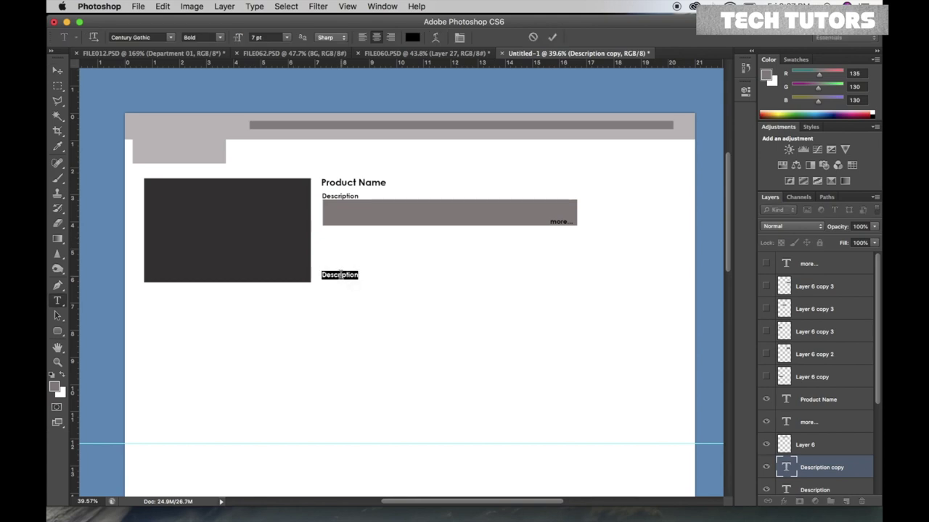
key("BackSpace")
type("ct Price")
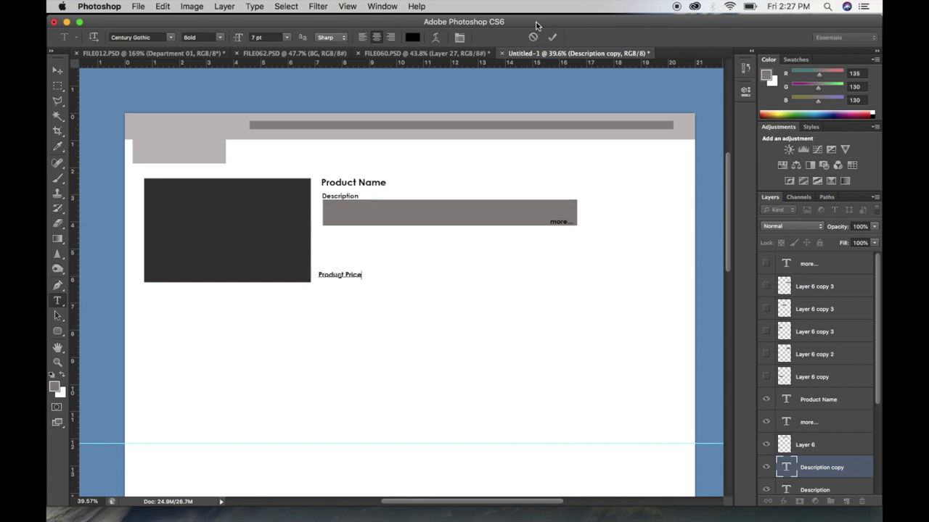
left_click(553, 36)
key("v")
key("Right")
key("Right")
key("Right")
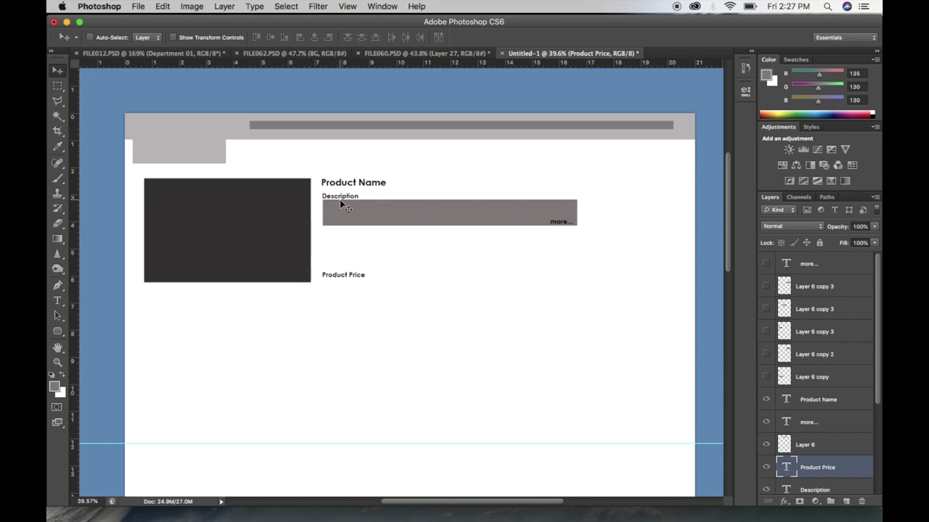
key("Up")
key("Up")
key("Right")
key("Right")
key("Left")
Edit the price label to read "Price: 100$", shifting it slightly left
key("t")
triple_click(349, 274)
type("10")
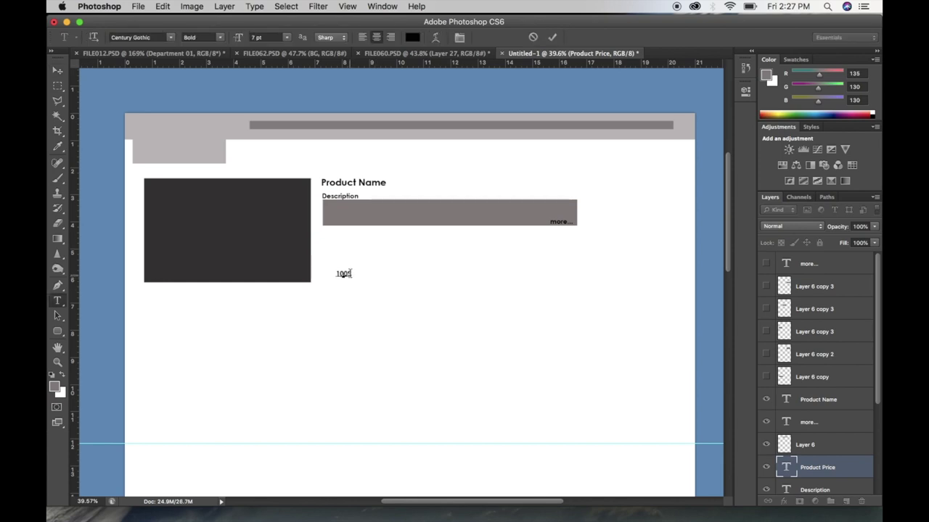
key("ctrl+Return")
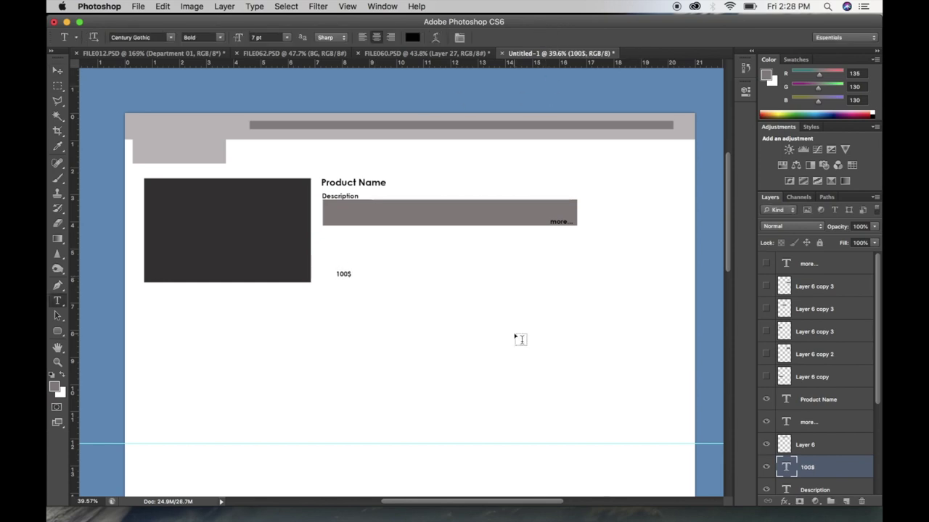
key("v")
key("shift+Left")
key("shift+Left")
key("shift+Left")
key("shift+Left")
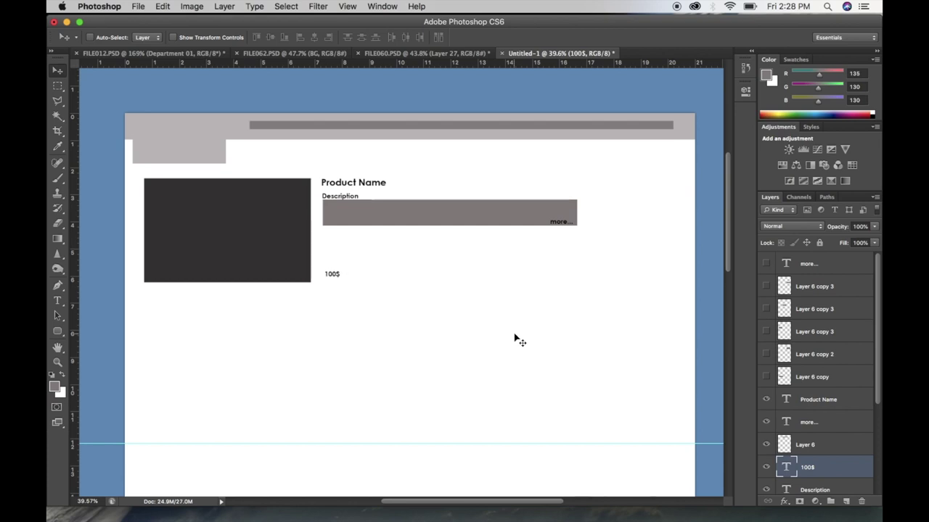
key("t")
left_click(325, 274)
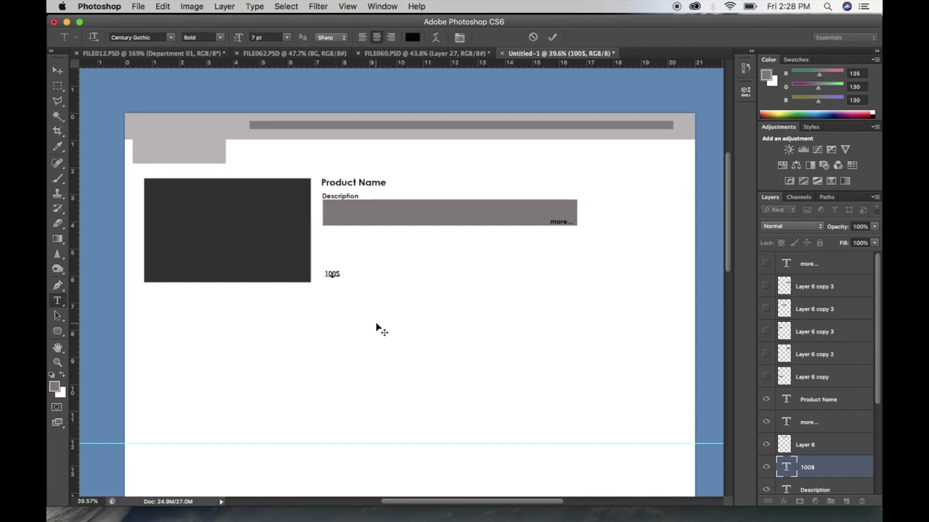
type("Price:")
left_click(552, 37)
Nudge the Price: 100$ label right so it aligns under the Description heading
key("v")
key("shift+Right")
key("shift+Right")
key("shift+Right")
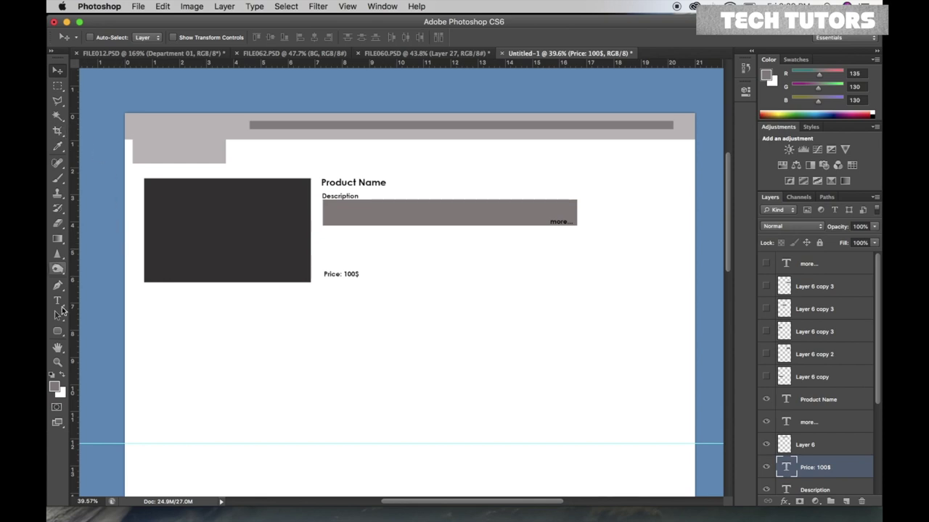
left_click(59, 332)
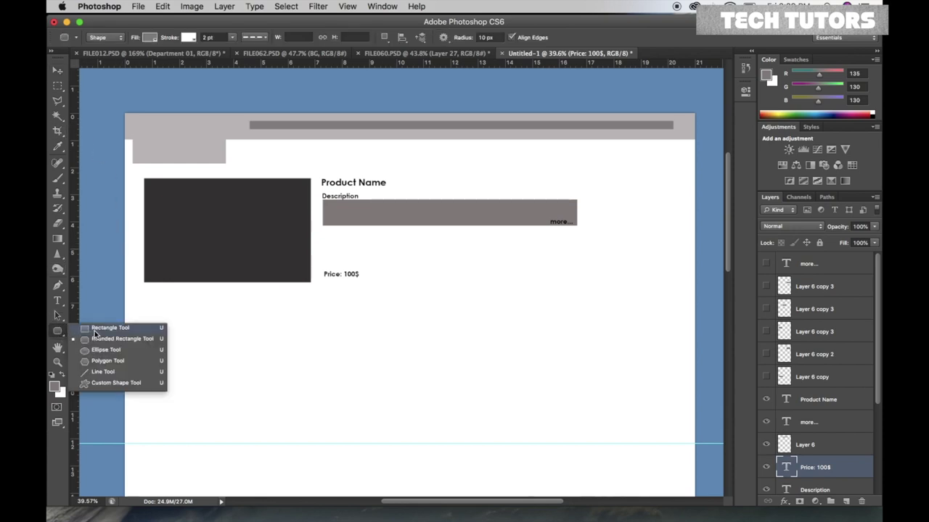
Draw a yellow custom-shape star under the description box's left edge
left_click(114, 385)
left_click_drag(328, 231, 336, 244)
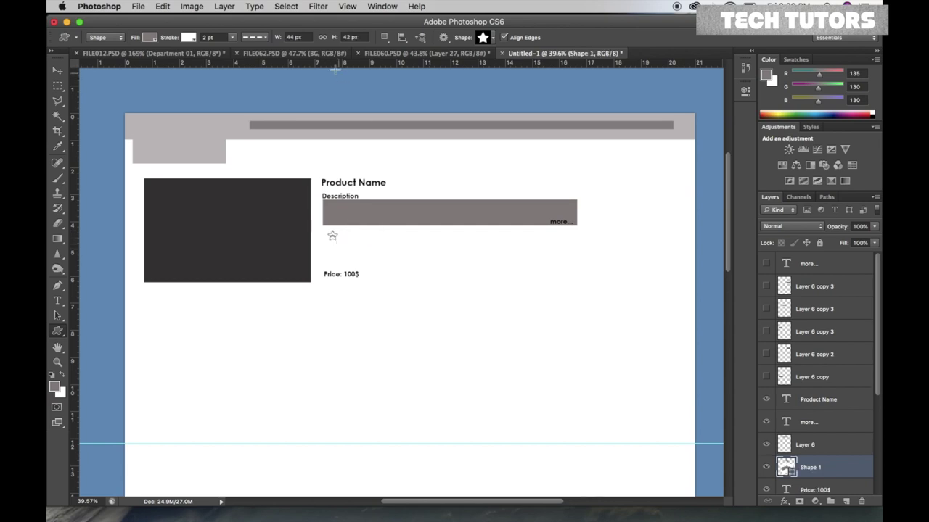
left_click(148, 38)
left_click(111, 121)
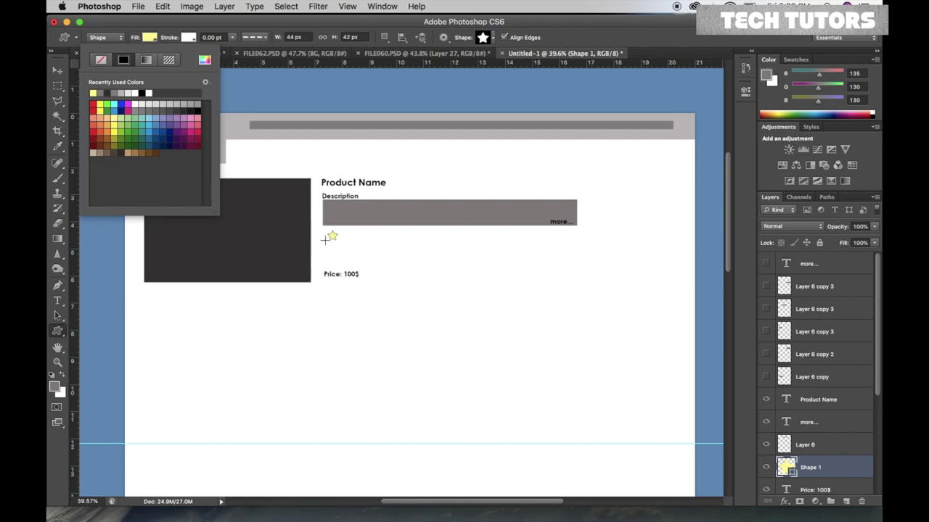
key("v")
left_click_drag(333, 237, 329, 236)
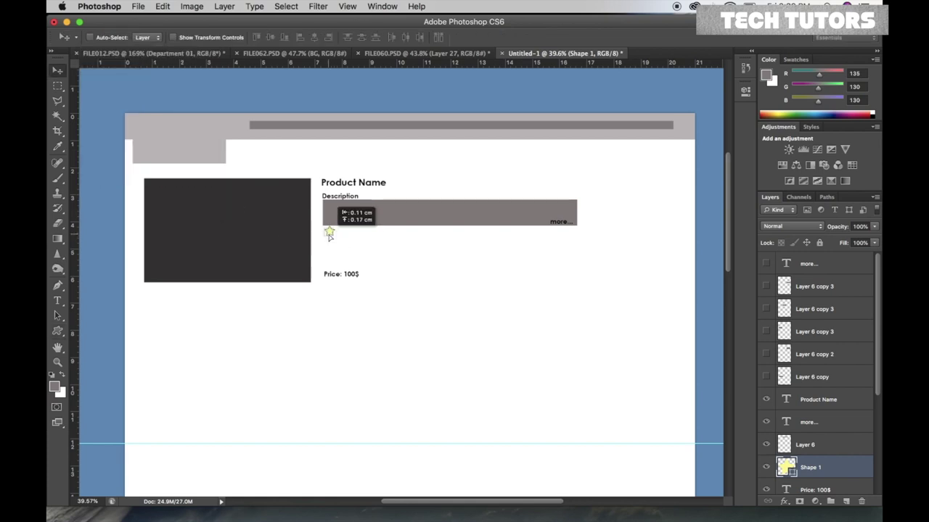
Duplicate the star four times, stepping each copy to the right
key("ctrl+j")
key("shift+Right")
key("shift+Right")
key("shift+Right")
key("shift+Right")
key("ctrl+j")
key("shift+Right")
key("shift+Right")
key("shift+Right")
key("shift+Right")
key("ctrl+j")
key("shift+Right")
key("shift+Right")
key("shift+Right")
key("ctrl+j")
key("shift+Right")
key("shift+Right")
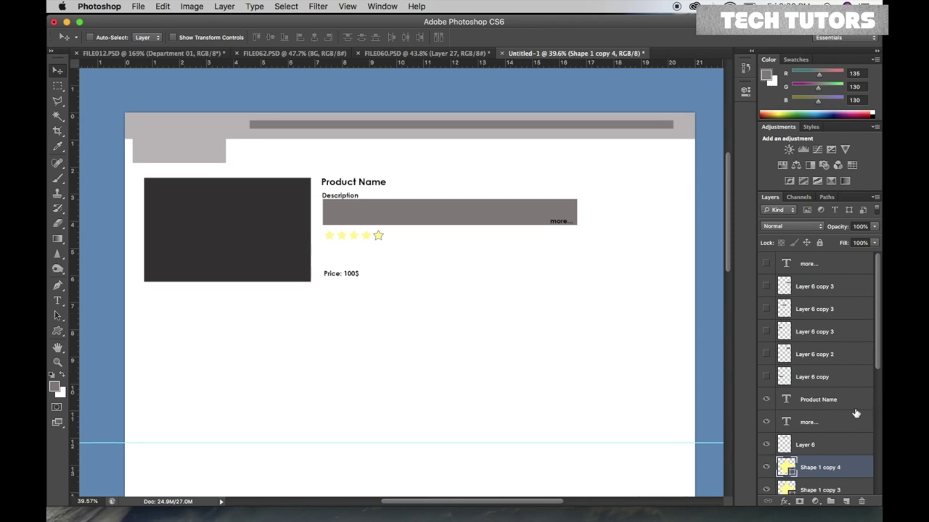
scroll(849, 412, "down", 5)
Merge the five star layers into a single shape layer
left_click(813, 427, "shift")
right_click(812, 427)
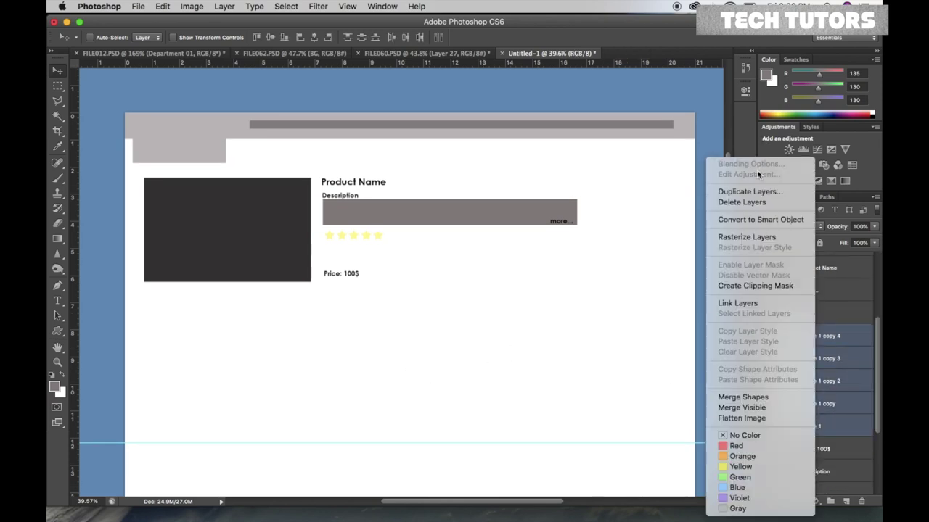
left_click(787, 397)
Add an olive Stroke to the merged stars, darkened from the star's yellow
right_click(801, 337)
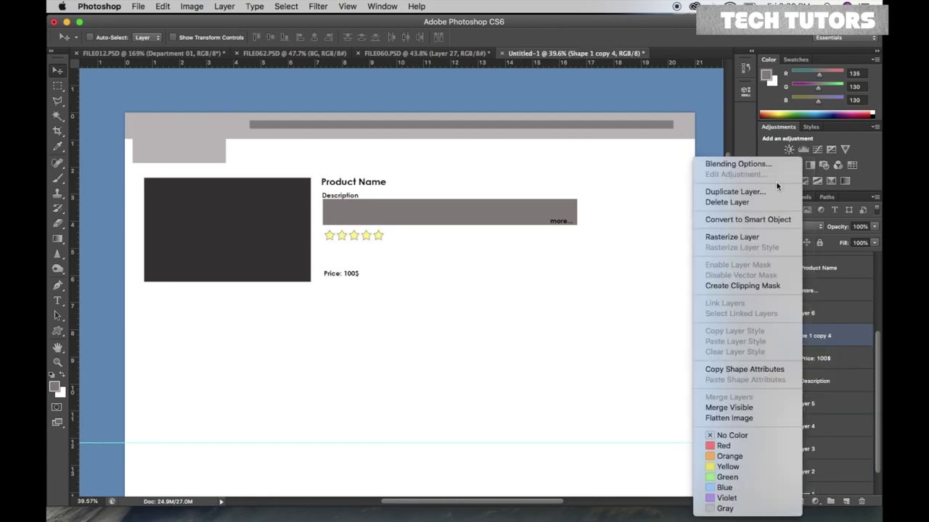
left_click(762, 162)
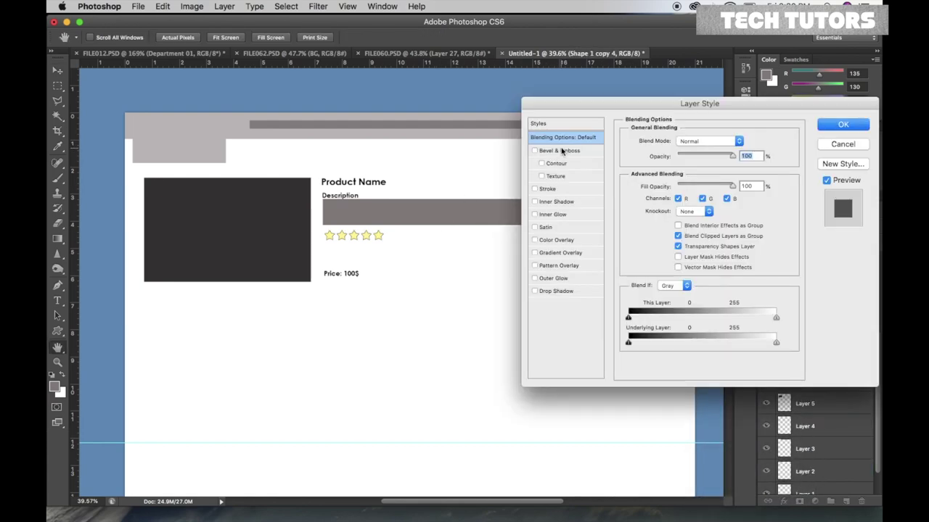
left_click(547, 189)
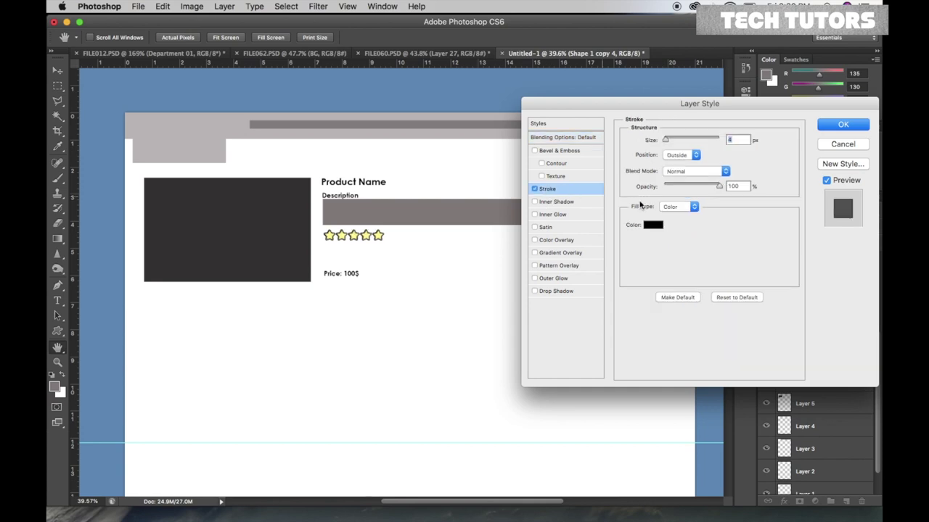
left_click(653, 226)
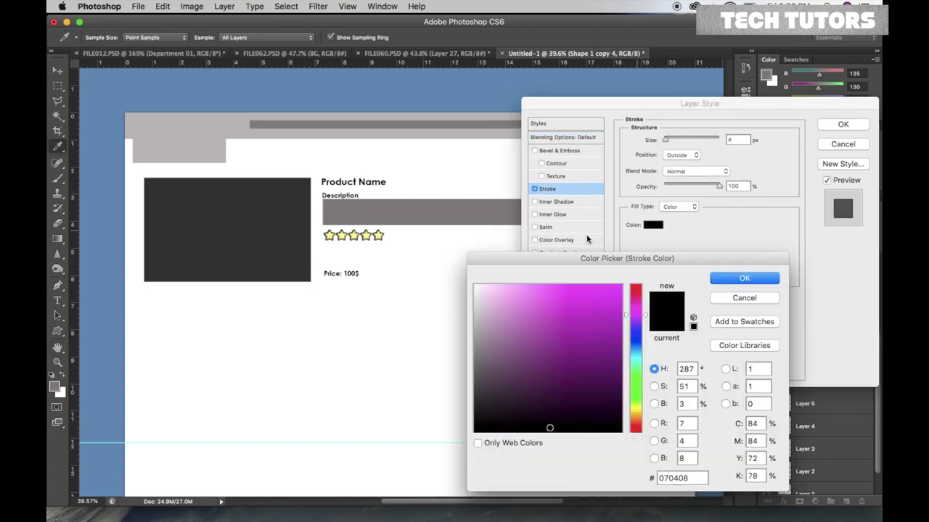
left_click(370, 234)
left_click_drag(563, 307, 588, 346)
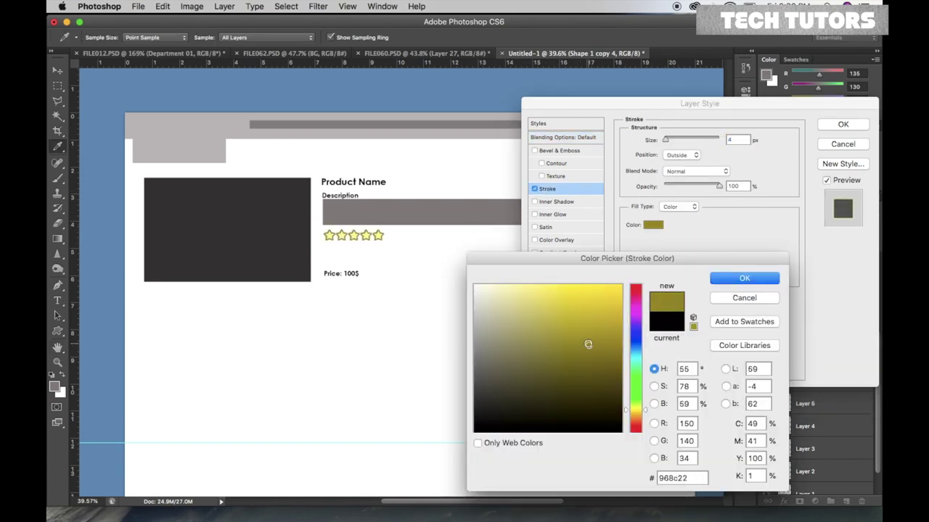
key("Return")
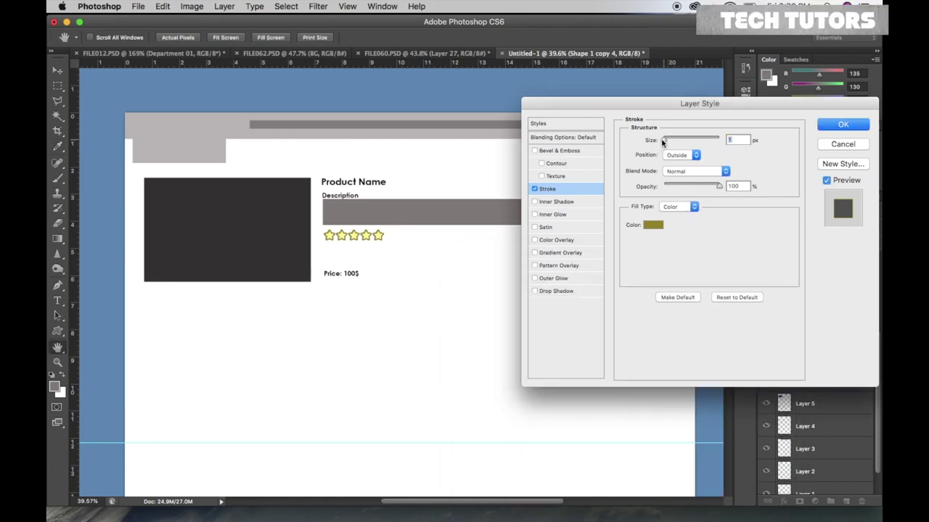
Add a Drop Shadow at 35% opacity with a different contour, and apply the styles
left_click(558, 292)
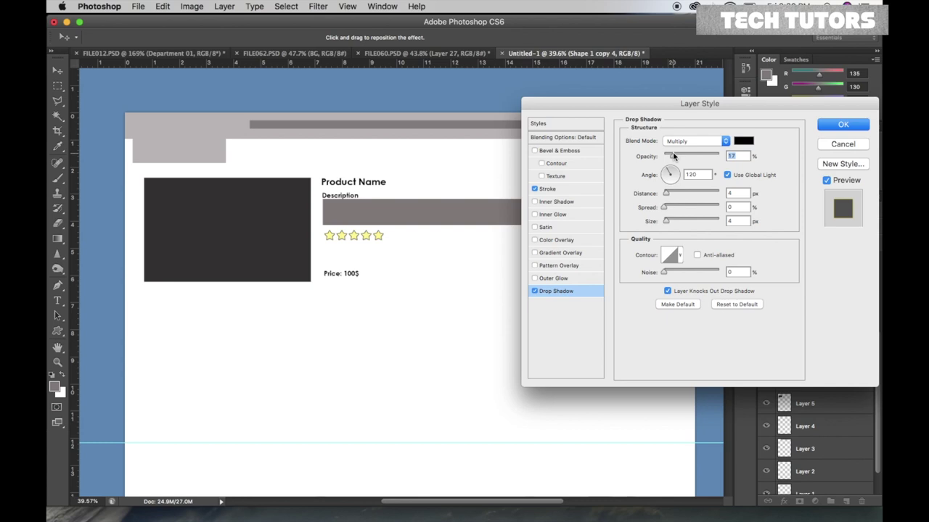
left_click(680, 255)
left_click(618, 302)
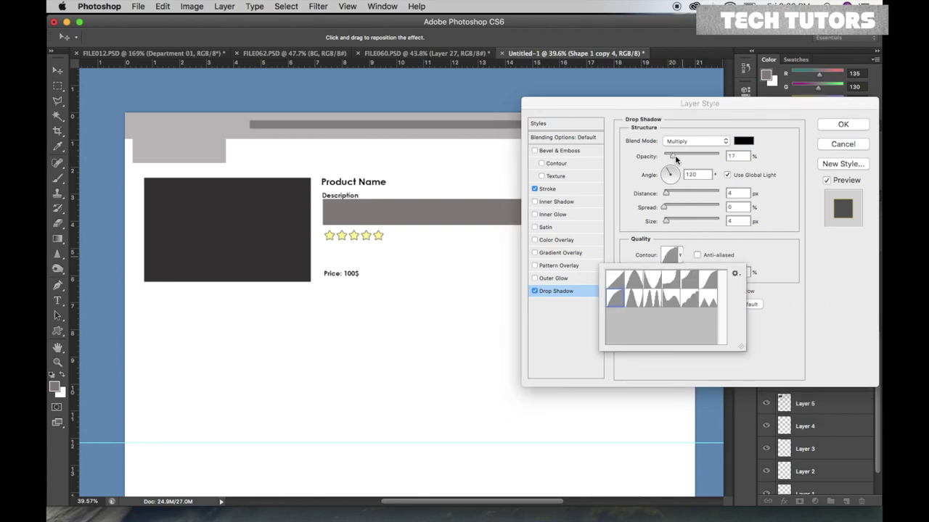
left_click_drag(676, 159, 683, 159)
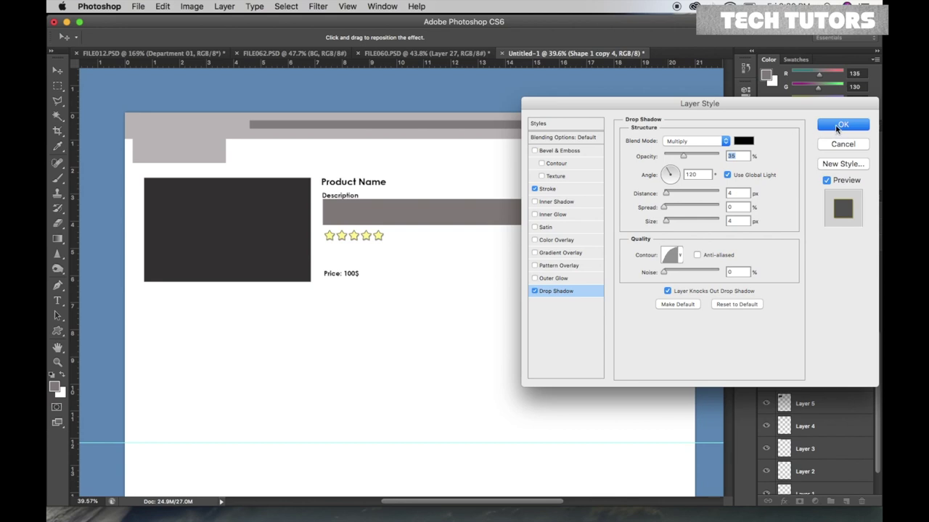
left_click(842, 125)
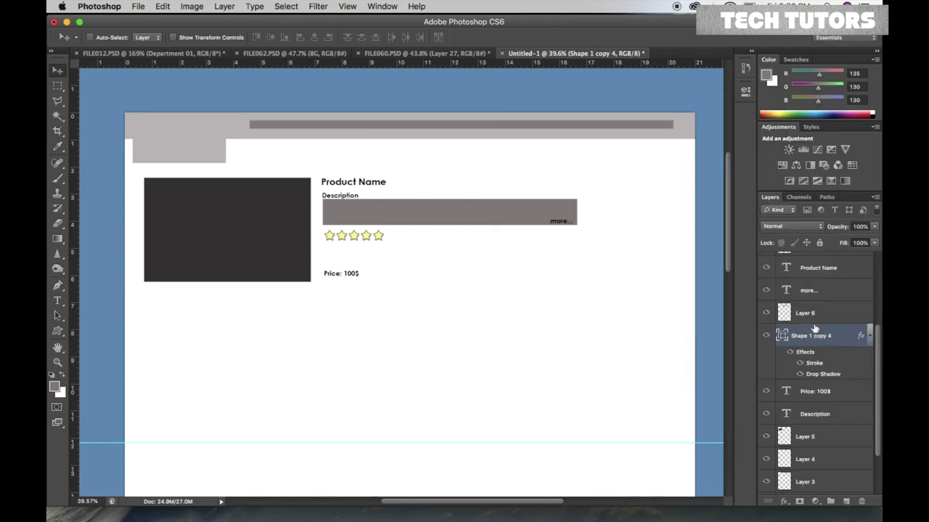
left_click(806, 313)
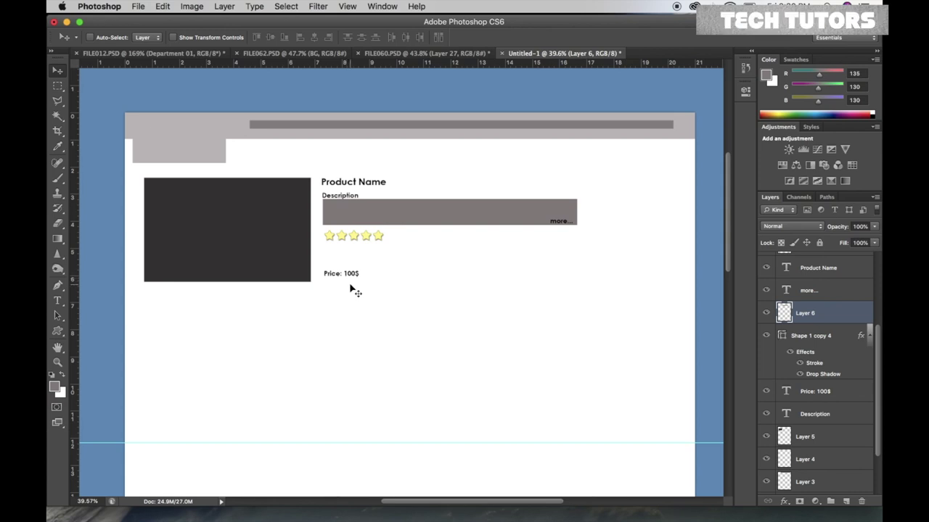
Draw a small rounded rectangle just below the product image
left_click(58, 86)
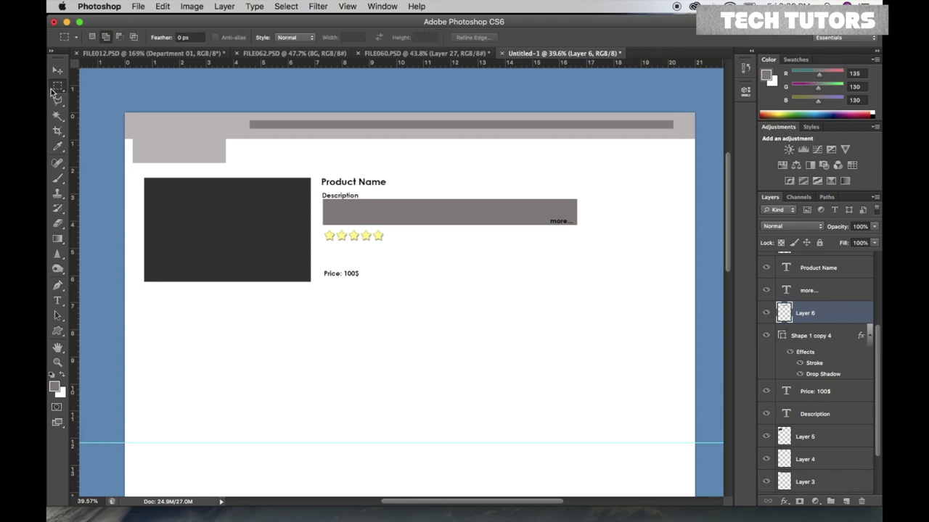
left_click(57, 332)
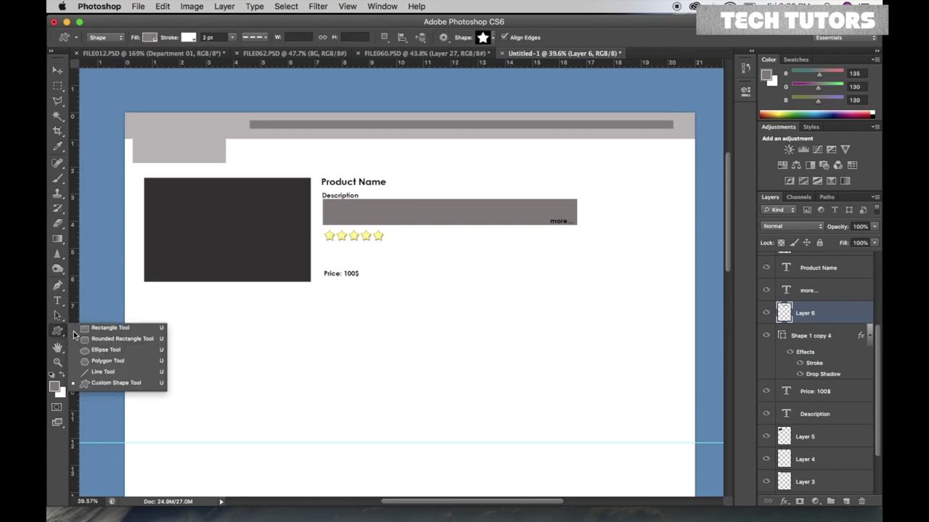
left_click(92, 333)
left_click(54, 335)
left_click(101, 344)
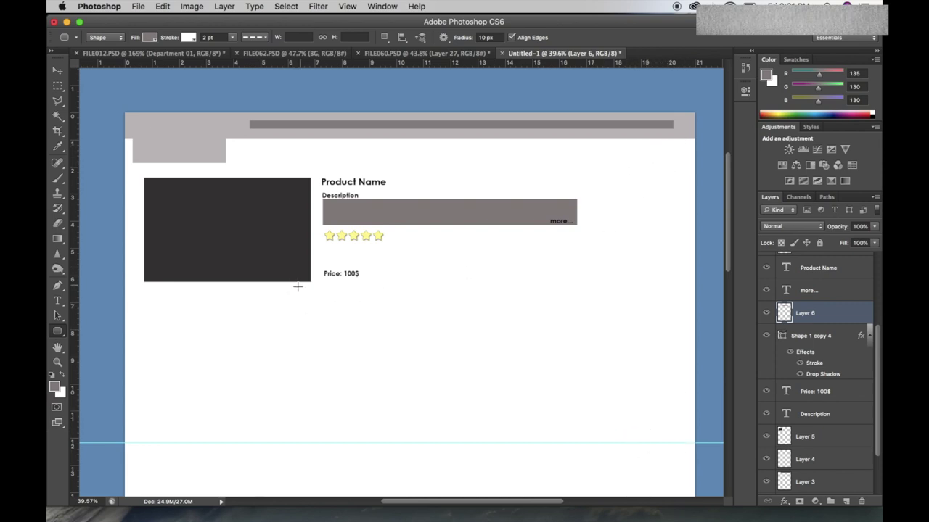
left_click_drag(273, 289, 308, 323)
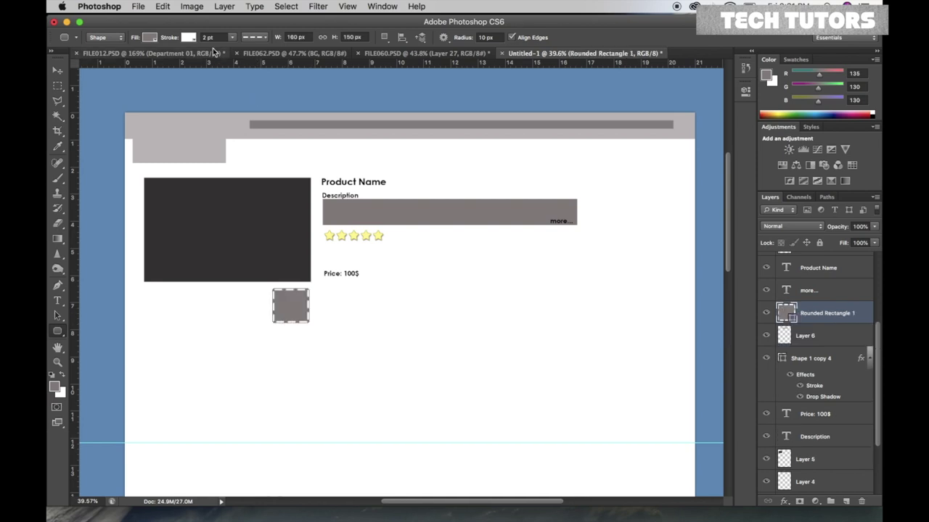
Give the rectangle a 0 pt stroke and a light yellow-green fill
left_click(232, 37)
left_click_drag(231, 51, 221, 51)
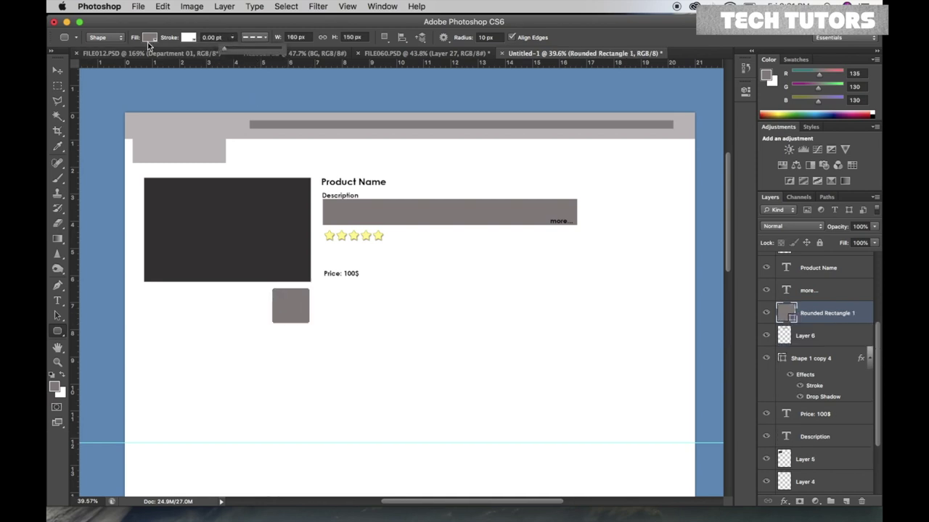
left_click(149, 37)
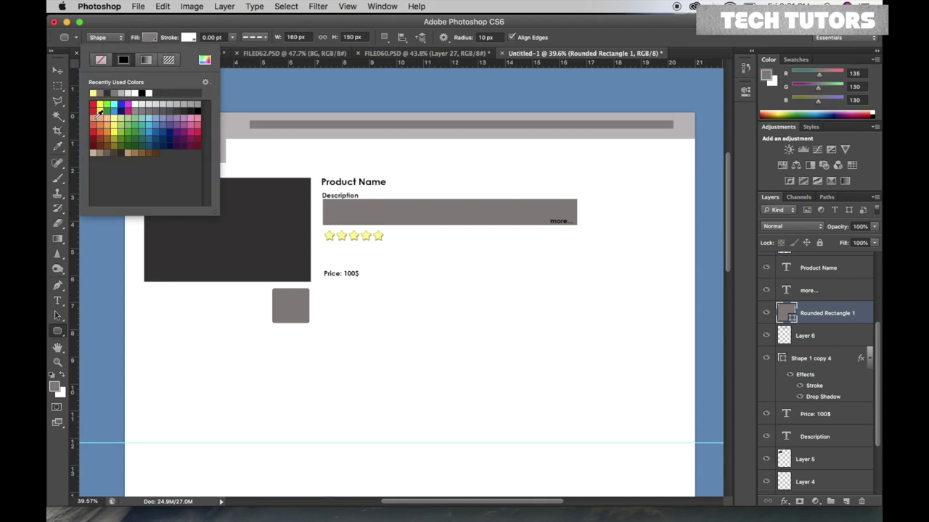
left_click(98, 114)
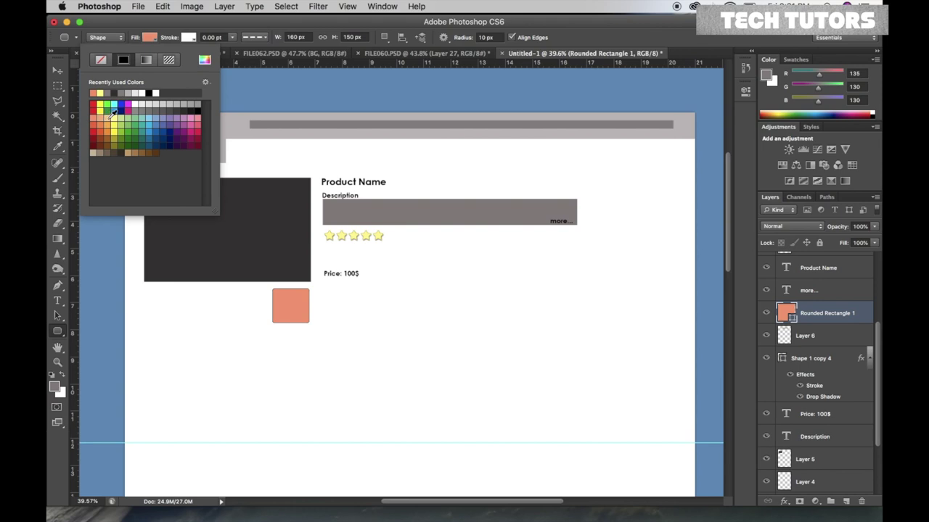
left_click(110, 118)
left_click(123, 115)
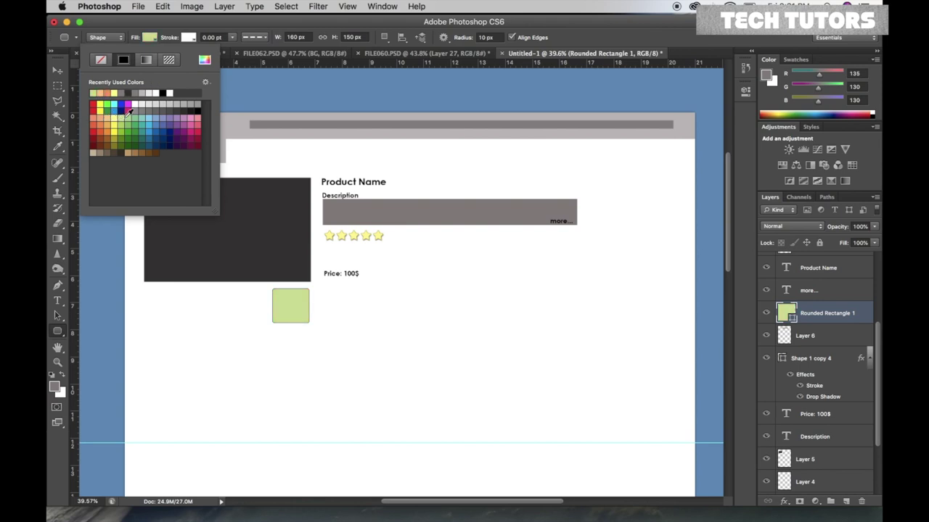
left_click(127, 117)
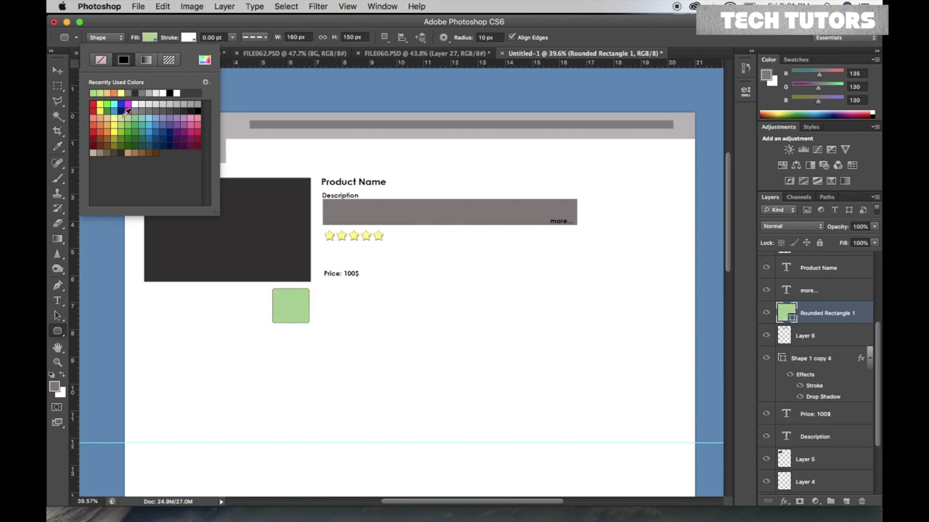
left_click(126, 111)
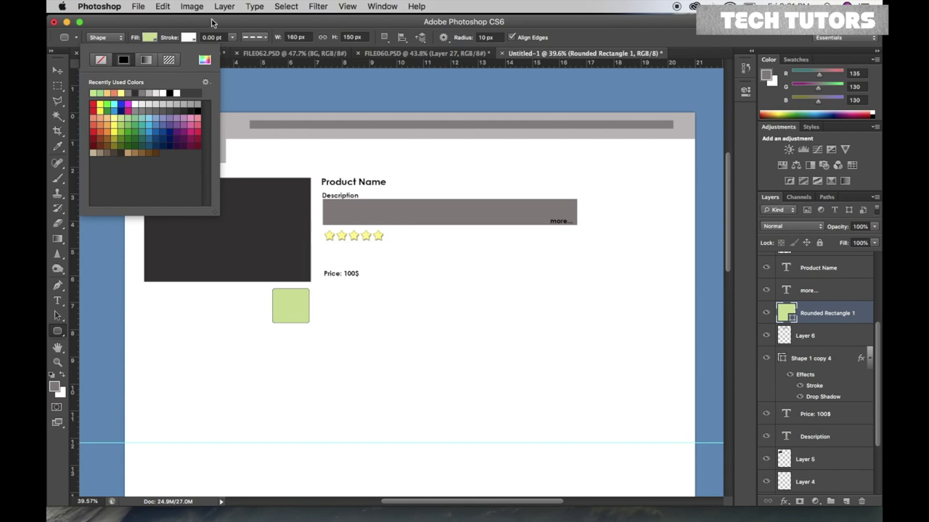
left_click(233, 40)
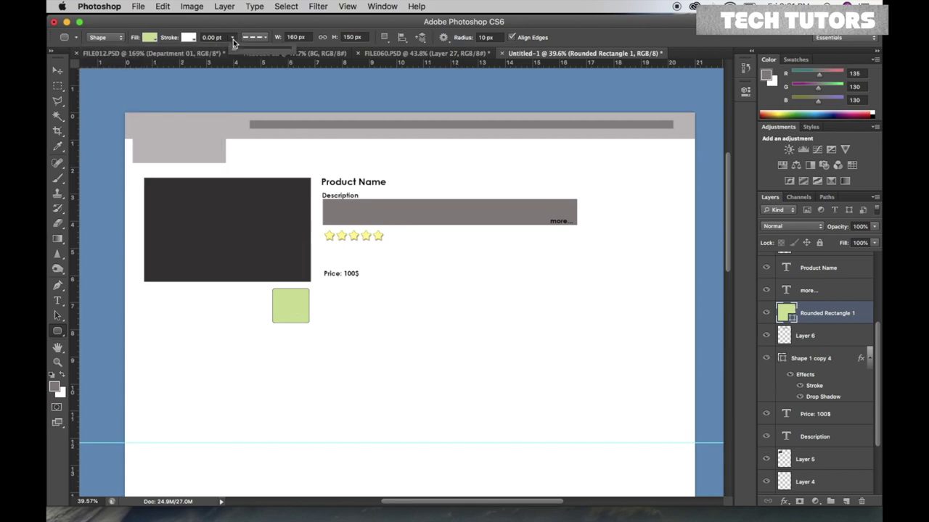
left_click(57, 70)
Transform the green rectangle into a wider, shorter button bar
key("ctrl+t")
mouse_move(270, 305)
left_mouse_down()
mouse_move(259, 305)
mouse_move(297, 313)
left_mouse_up()
key("Left")
key("Left")
key("Left")
key("Up")
key("Up")
key("Up")
key("Up")
key("Up")
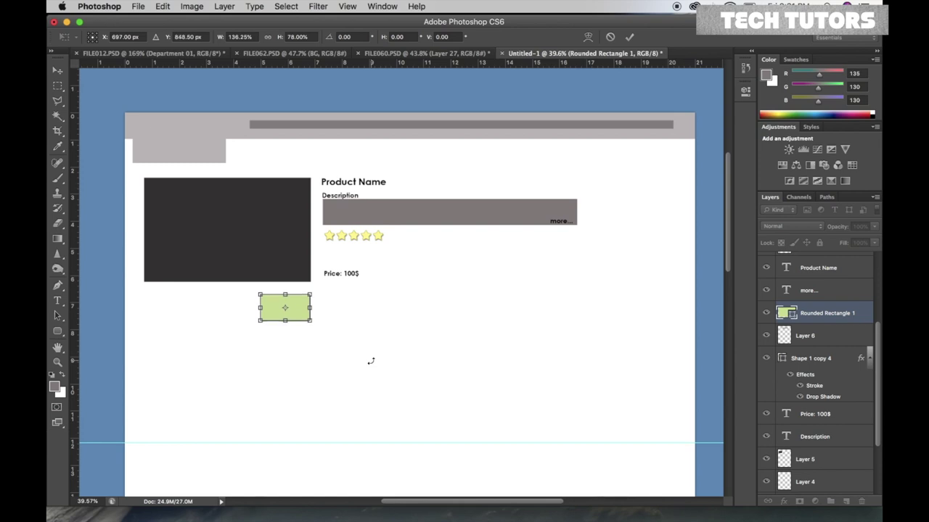
left_click_drag(255, 309, 250, 310)
key("Return")
Duplicate the green button and position the copy to its left
key("alt+shift+Left")
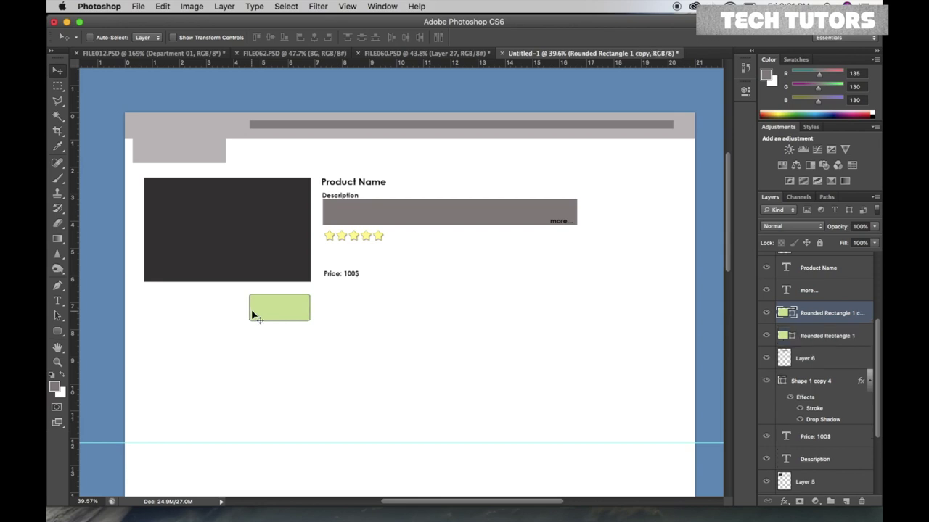
key("shift+Left")
key("shift+Left")
key("shift+Left")
key("shift+Left")
key("shift+Left")
key("shift+Left")
key("shift+Left")
key("shift+Left")
key("shift+Left")
key("shift+Left")
key("shift+Left")
key("shift+Left")
key("shift+Left")
key("shift+Left")
key("shift+Left")
key("shift+Left")
key("shift+Left")
key("shift+Left")
key("shift+Left")
key("shift+Left")
key("shift+Left")
key("shift+Left")
key("shift+Left")
key("shift+Left")
key("shift+Left")
key("shift+Left")
key("shift+Left")
key("shift+Left")
key("shift+Left")
key("shift+Left")
key("shift+Left")
key("shift+Left")
key("shift+Left")
key("shift+Left")
key("shift+Left")
key("shift+Left")
key("shift+Left")
key("shift+Left")
key("shift+Left")
key("shift+Right")
key("shift+Right")
key("shift+Right")
key("shift+Right")
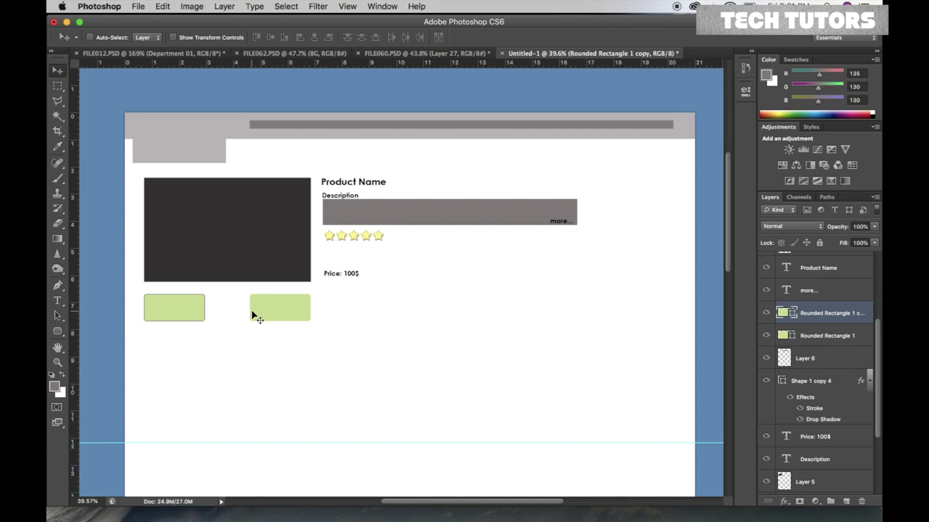
Widen the right green button toward the left by about 139%
right_click(278, 297)
left_click(283, 300)
key("ctrl+t")
left_click_drag(245, 310, 222, 310)
key("Return")
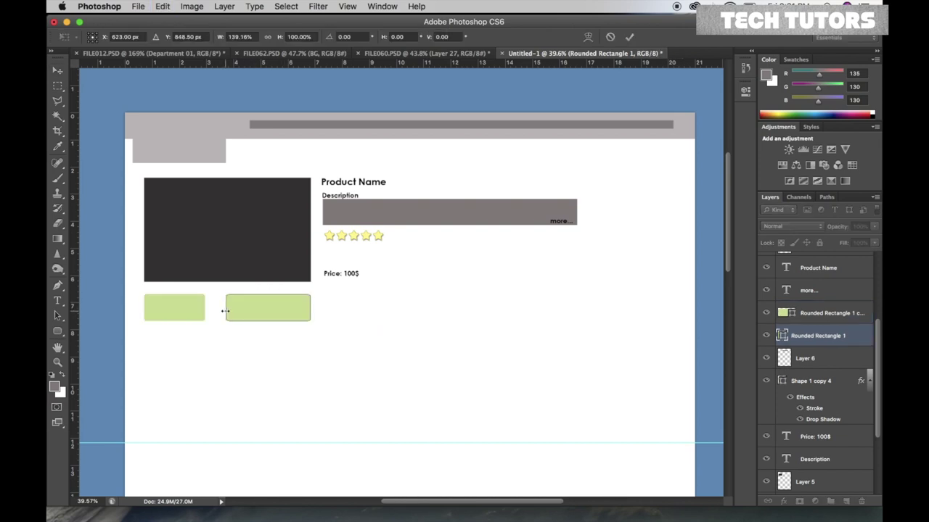
Add a 'Buy Now' text label and move it onto the right green button
key("y")
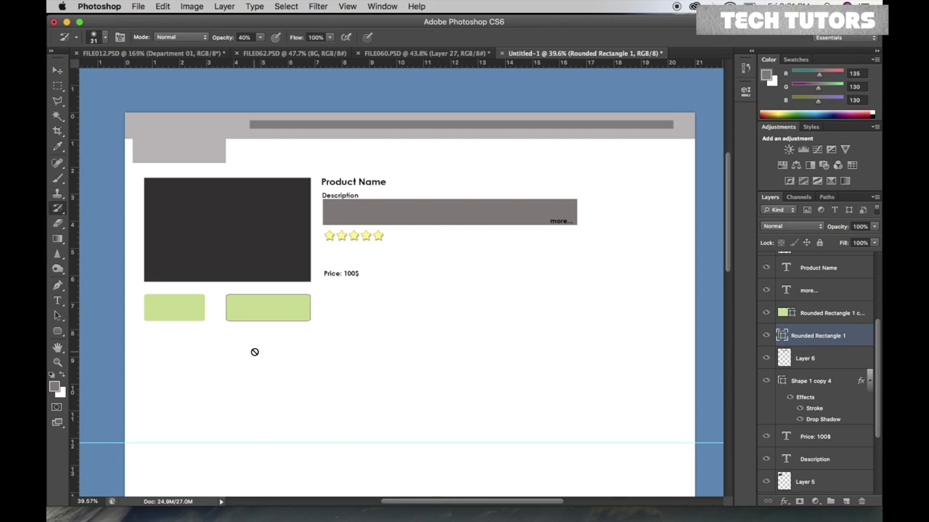
key("t")
left_click(254, 354)
type("Buy Now")
left_click(552, 37)
key("v")
left_click_drag(261, 358, 276, 311)
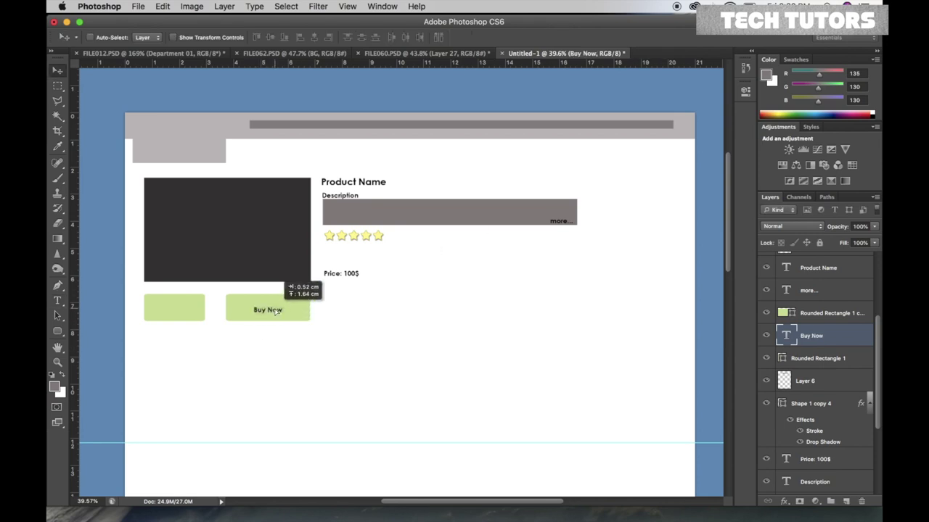
Shorten the label to 'Buy' at 15 pt and duplicate the text layer
key("t")
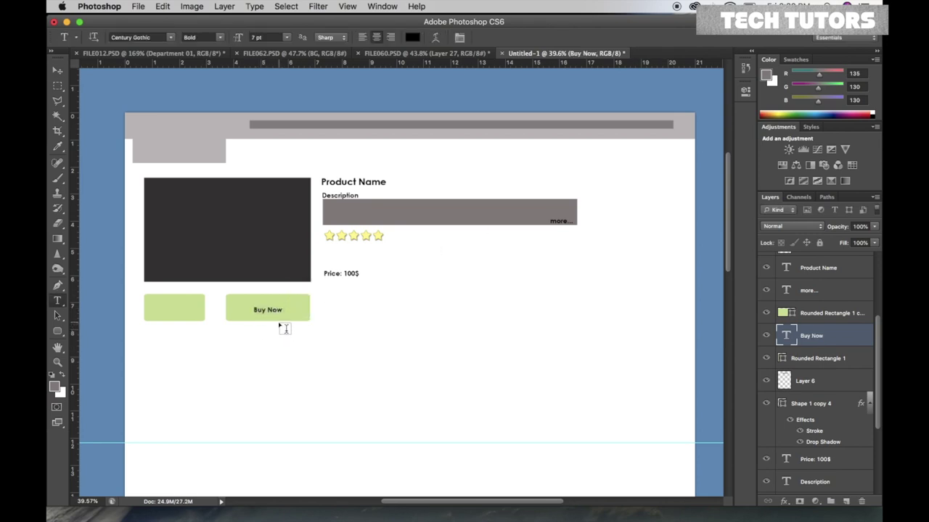
triple_click(273, 309)
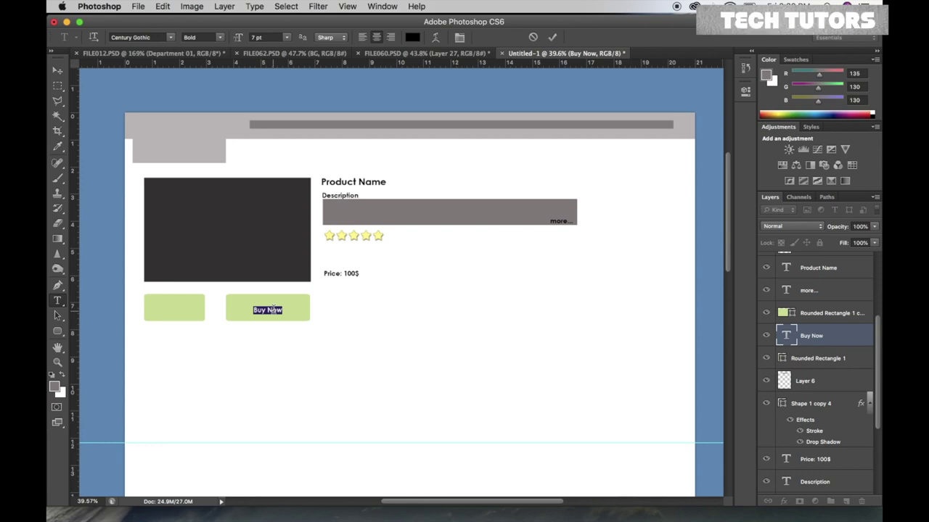
left_click(273, 310)
key("BackSpace")
key("BackSpace")
double_click(273, 309)
left_click_drag(235, 42, 236, 43)
left_click(552, 37)
key("v")
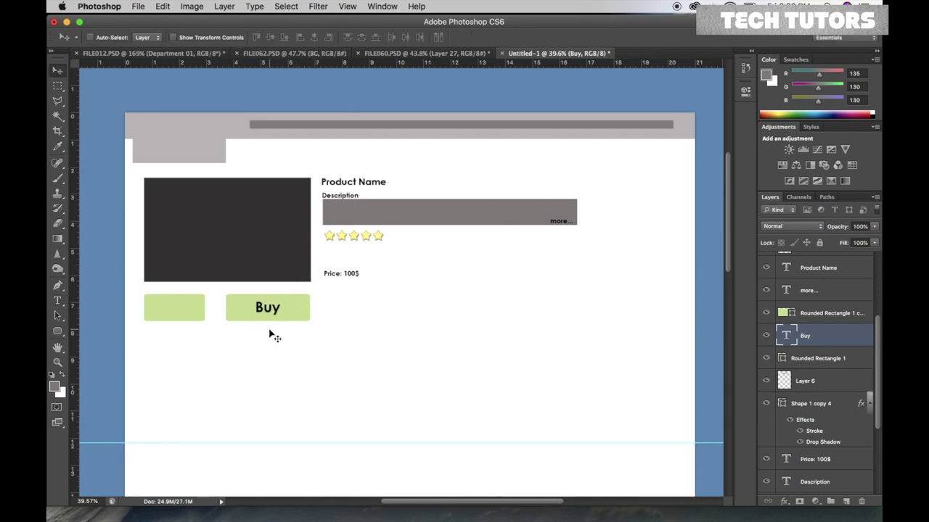
key("ctrl+j")
key("shift+Left")
key("shift+Left")
key("shift+Left")
key("shift+Left")
key("shift+Left")
key("shift+Left")
key("shift+Left")
key("shift+Left")
key("shift+Left")
key("shift+Left")
key("shift+Left")
key("shift+Left")
key("shift+Left")
key("shift+Left")
key("shift+Left")
key("shift+Left")
key("shift+Left")
key("shift+Left")
key("shift+Left")
key("shift+Left")
key("shift+Left")
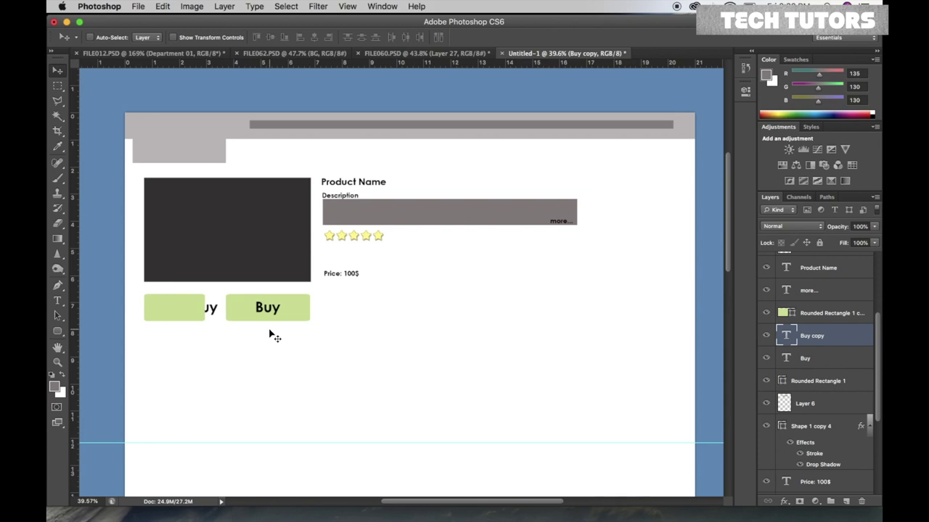
Move the copied label onto the left button and retype it as 'Shortlist'
left_click_drag(821, 341, 818, 309)
left_click_drag(208, 311, 176, 312)
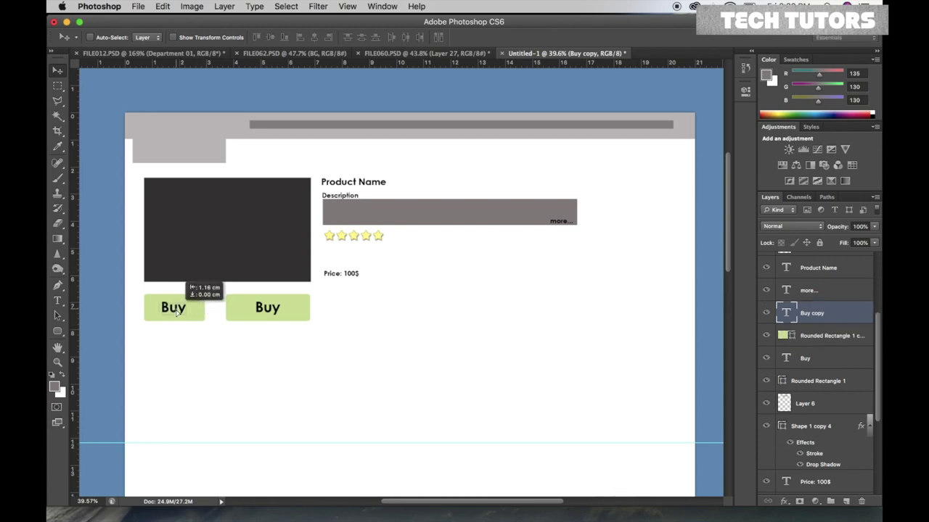
key("t")
double_click(174, 308)
type("Sc")
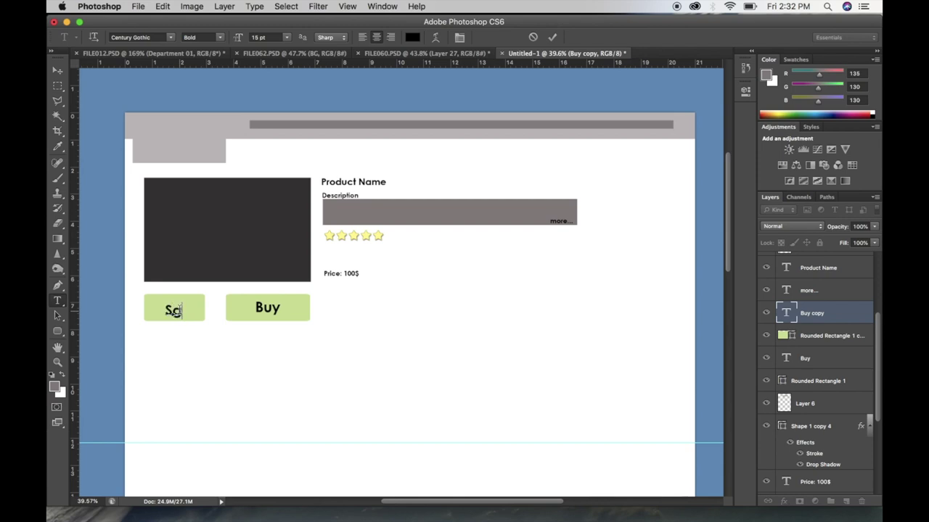
type("ortlist")
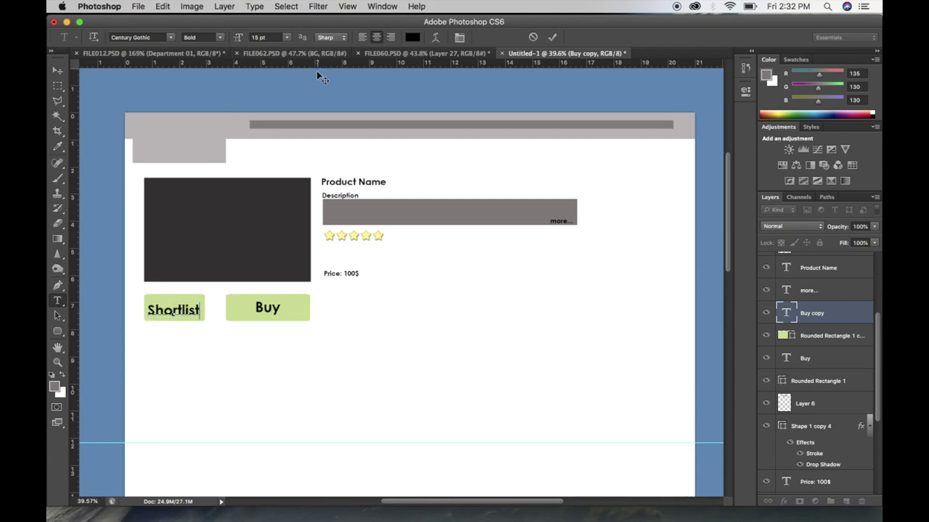
left_click(552, 37)
key("v")
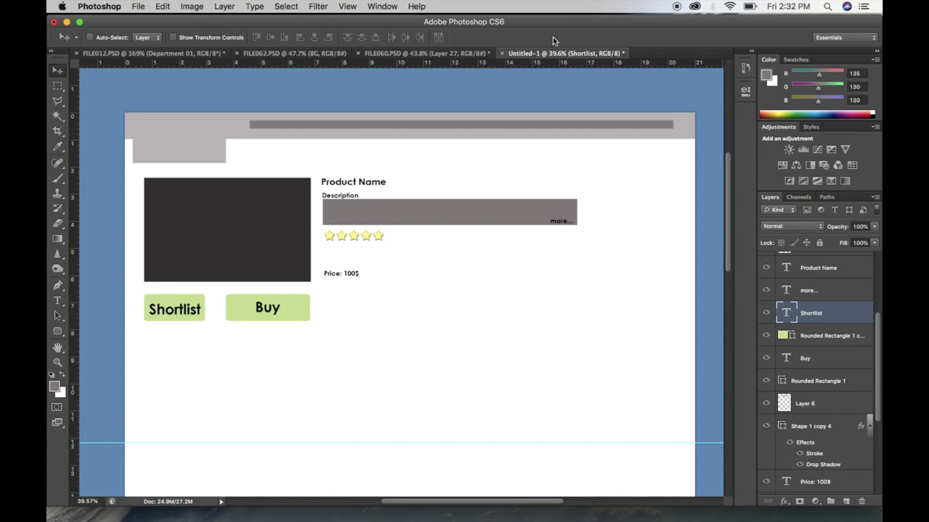
Widen the left green button and centre the Shortlist text on it
right_click(203, 305)
left_click(205, 300)
key("ctrl+t")
left_click_drag(203, 309, 217, 308)
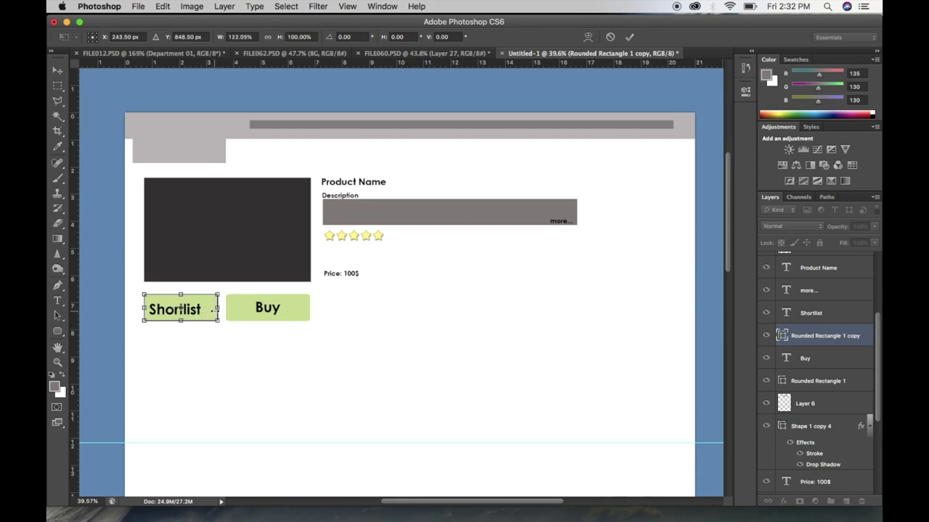
key("Return")
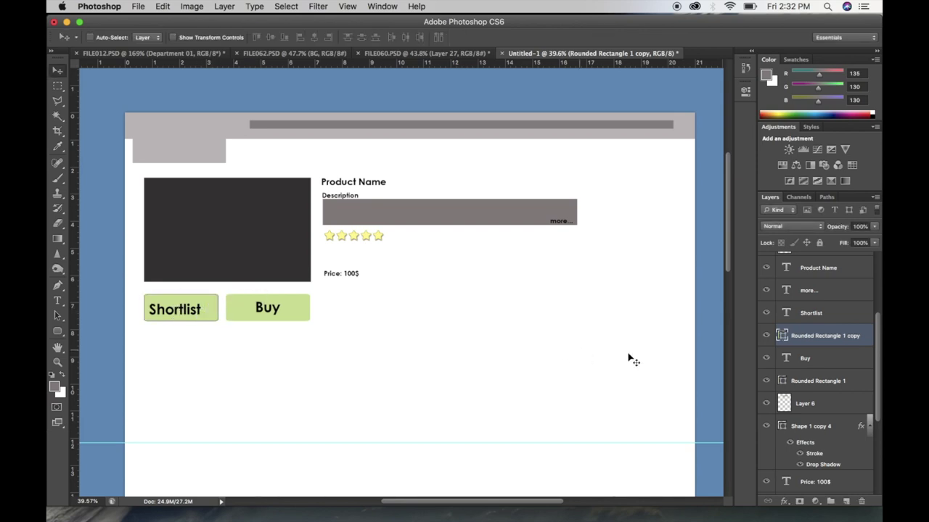
left_click(807, 317)
key("shift+Right")
key("shift+Right")
key("shift+Right")
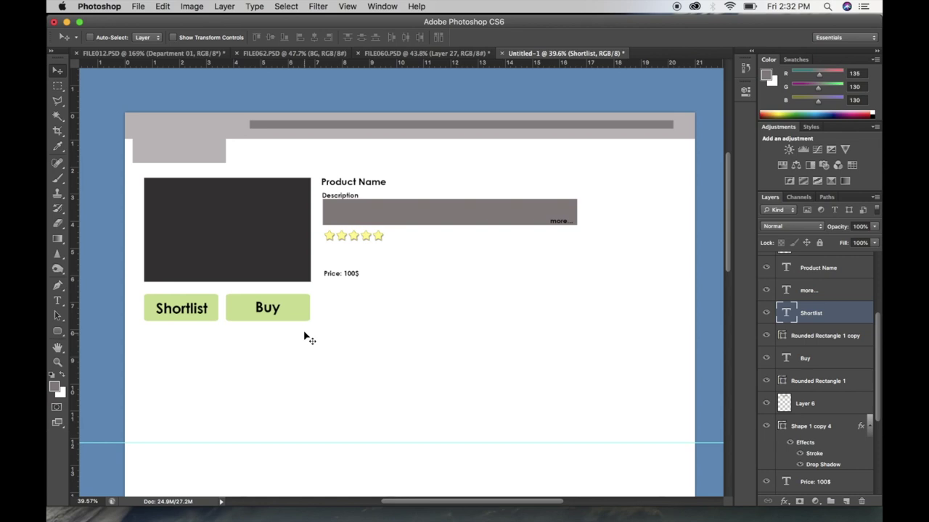
right_click(236, 247)
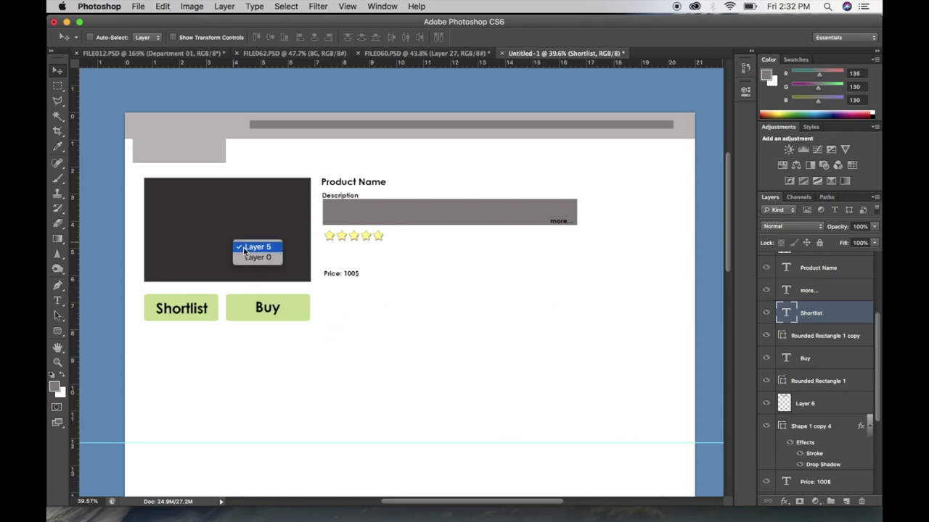
Copy the dark product image box lower down and shrink it to thumbnail size
left_click(244, 248)
left_click_drag(243, 252, 418, 365)
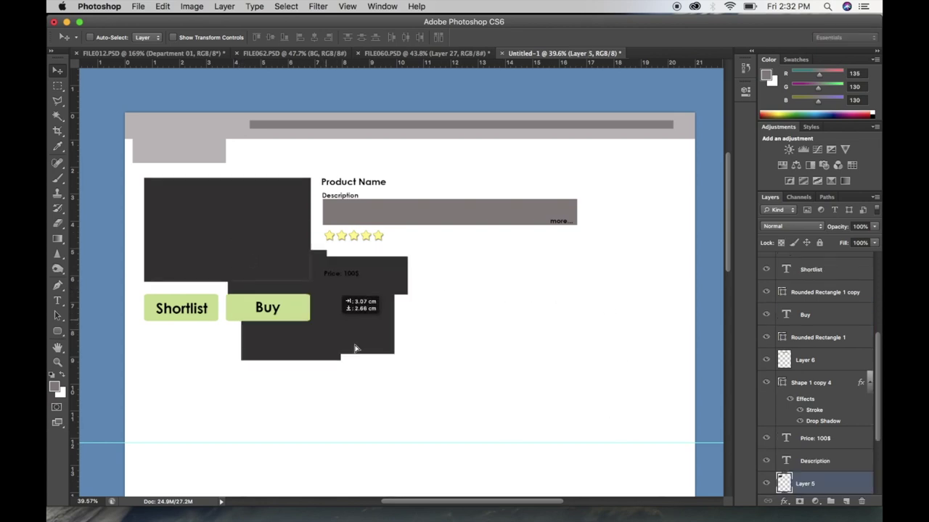
key("ctrl+t")
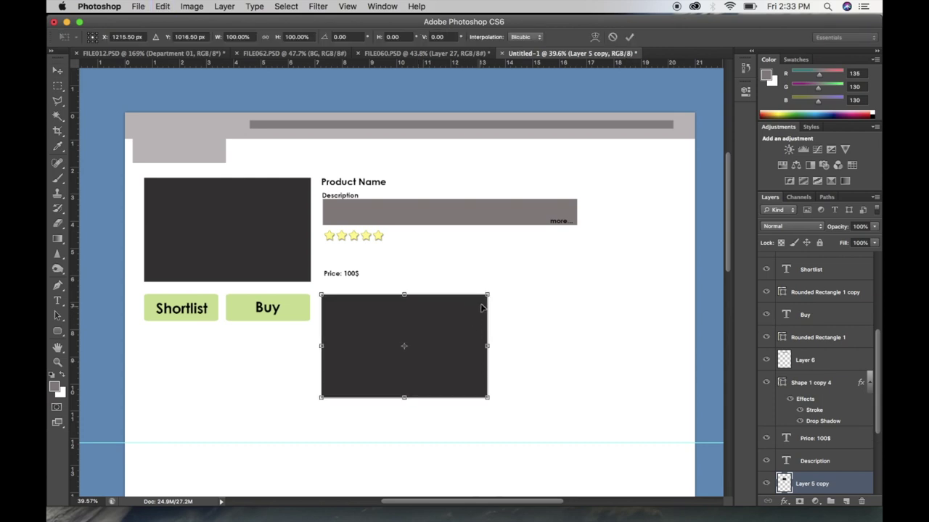
left_click_drag(487, 398, 380, 331)
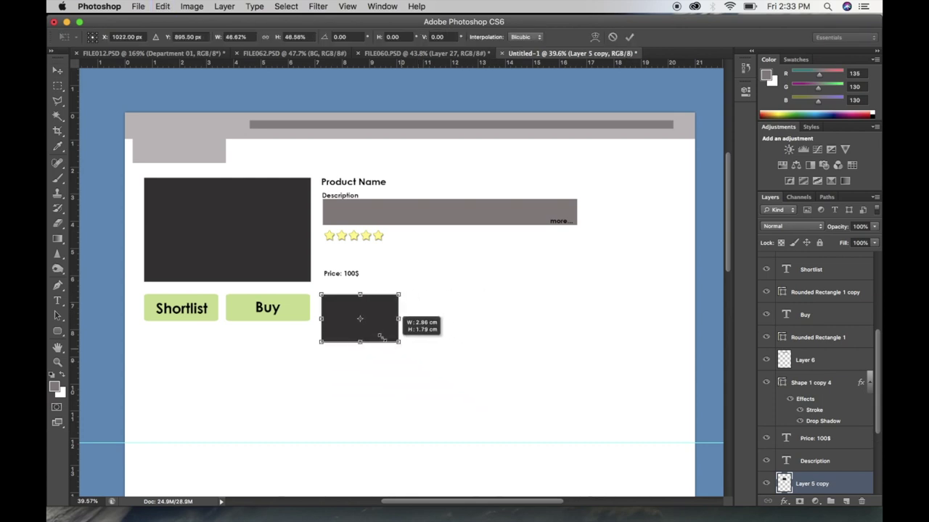
key("Return")
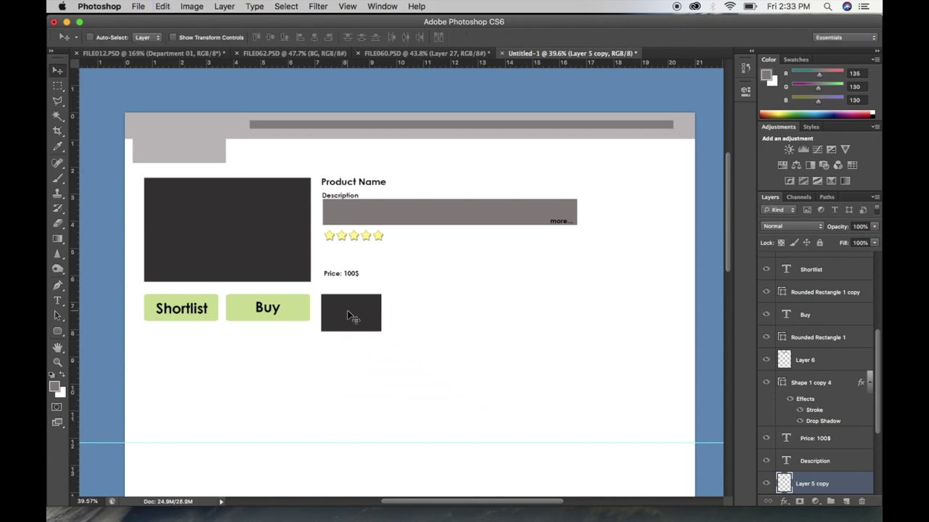
Duplicate the thumbnail into a row of four dark boxes beside the Buy button
key("super+j")
key("shift+Right")
key("shift+Right")
key("shift+Right")
key("shift+Right")
key("shift+Right")
key("shift+Right")
key("shift+Right")
key("shift+Right")
key("shift+Right")
key("shift+Right")
key("shift+Right")
key("shift+Right")
key("shift+Right")
key("shift+Right")
key("shift+Right")
key("shift+Right")
key("shift+Right")
key("shift+Right")
key("super+j")
key("shift+Right")
key("shift+Right")
key("shift+Right")
key("shift+Right")
key("shift+Right")
key("shift+Right")
key("shift+Right")
key("shift+Right")
key("shift+Right")
key("shift+Right")
key("shift+Right")
key("shift+Right")
key("shift+Right")
key("shift+Right")
key("shift+Right")
key("shift+Right")
key("shift+Right")
key("shift+Right")
key("shift+Right")
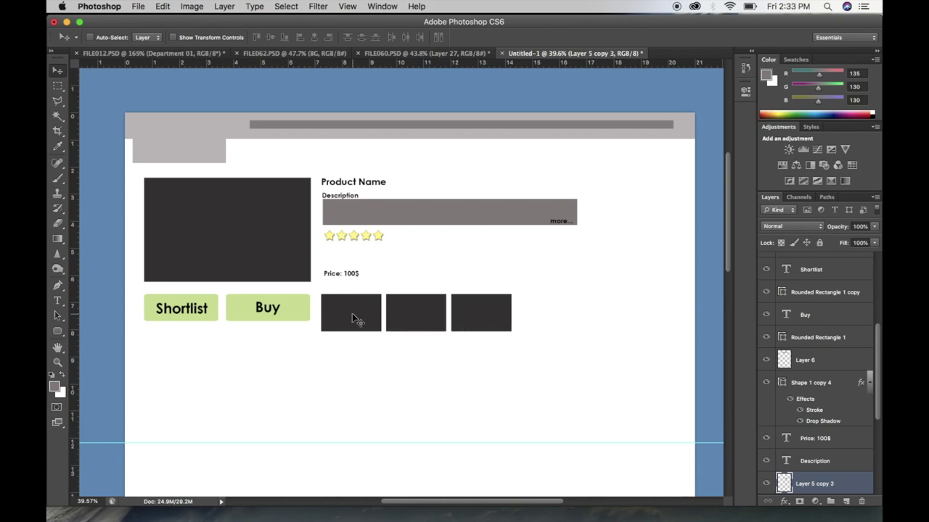
key("super+j")
key("shift+Right")
key("shift+Right")
key("shift+Right")
key("shift+Right")
key("shift+Right")
key("shift+Right")
key("shift+Right")
key("shift+Right")
key("shift+Right")
key("shift+Right")
key("shift+Right")
key("shift+Right")
key("shift+Right")
key("shift+Right")
key("shift+Right")
key("shift+Right")
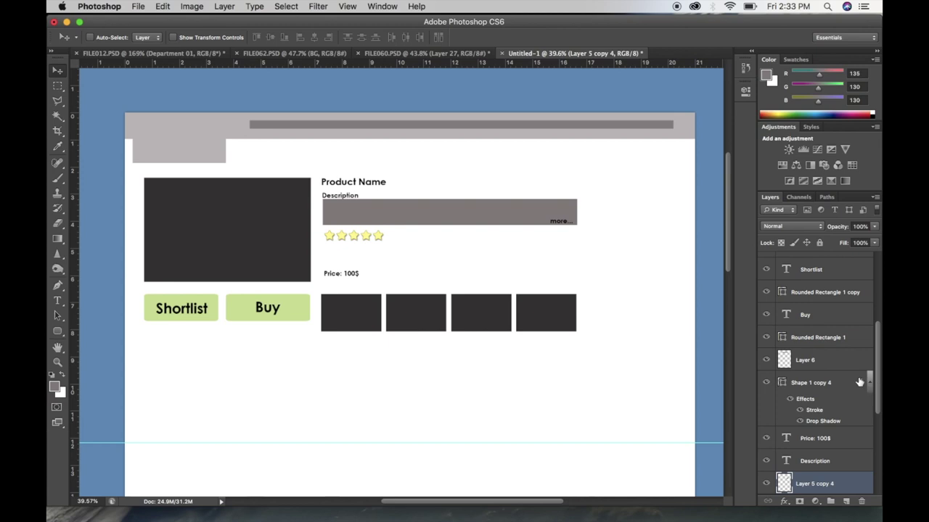
Nudge the star rating row down
scroll(829, 379, "down", 3)
scroll(829, 380, "down", 1)
scroll(832, 381, "down", 1)
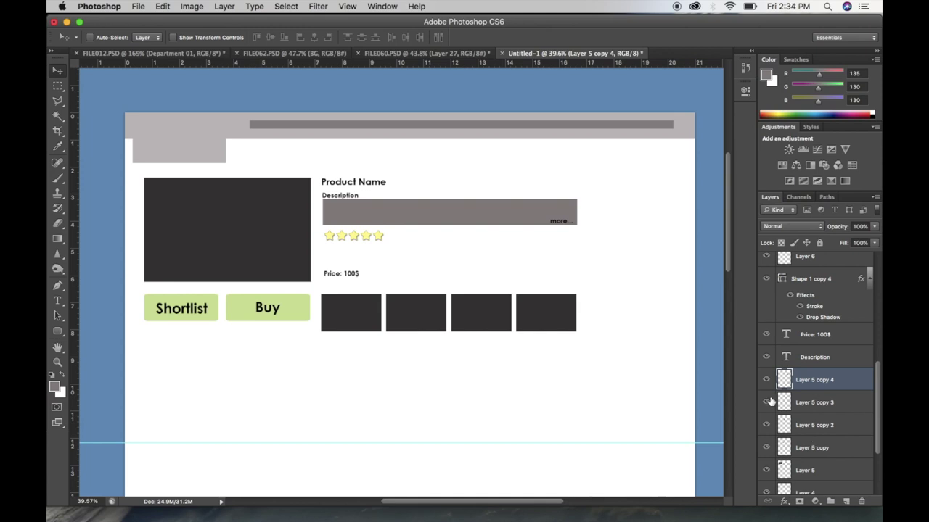
right_click(379, 238)
left_click(380, 241)
key("shift+Down")
key("shift+Down")
key("shift+Down")
key("shift+Down")
key("shift+Down")
key("shift+Down")
key("shift+Down")
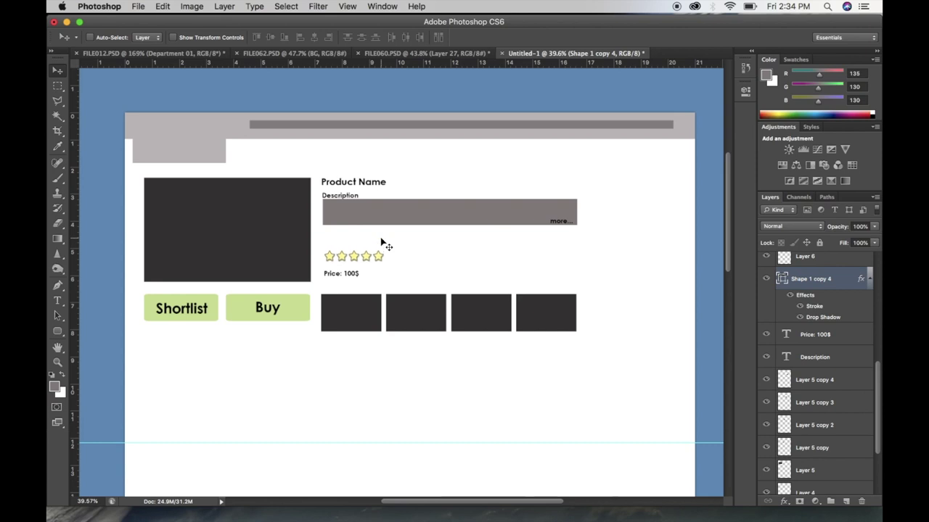
Make the grey description bar taller by dragging its bottom edge down
right_click(405, 215)
left_click(412, 215)
key("ctrl+t")
left_click_drag(449, 225, 450, 244)
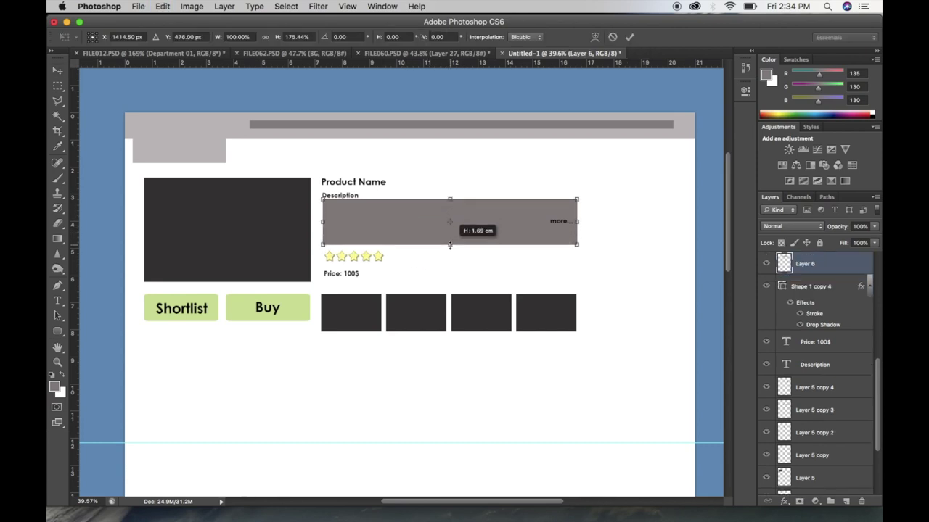
key("Return")
Move the 'more...' link down to the bar's lower-right corner
right_click(556, 225)
left_click(562, 226)
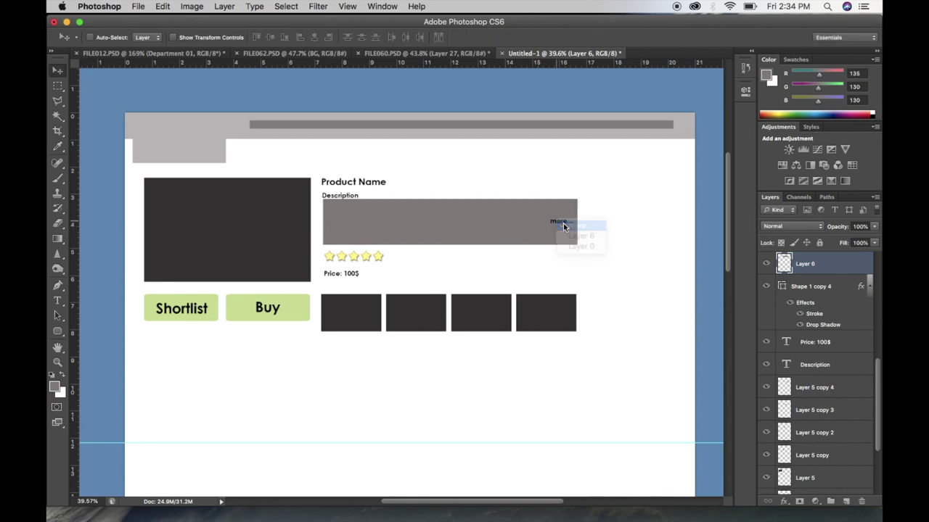
left_click_drag(559, 227, 559, 238)
key("shift+Down")
key("shift+Down")
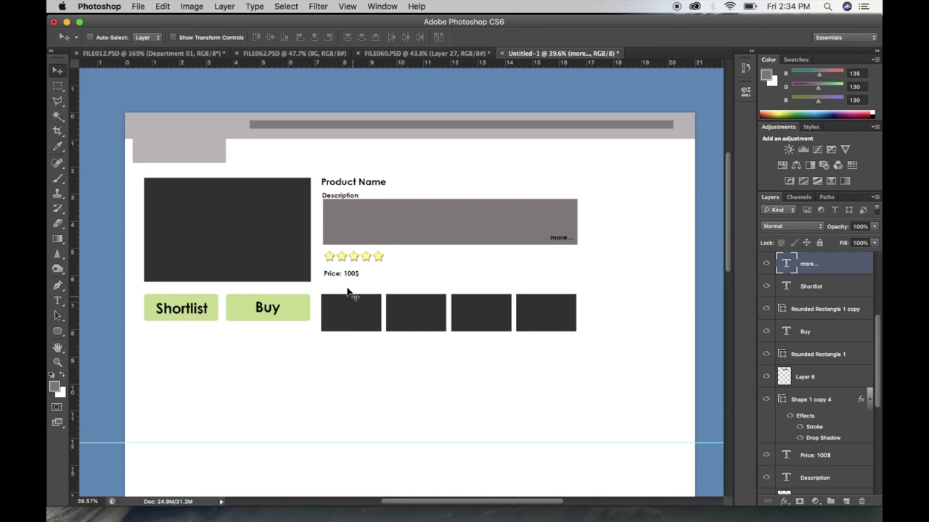
Place a copy of the grey description bar below the green buttons
right_click(373, 231)
left_click(383, 232)
left_click_drag(383, 231, 355, 370)
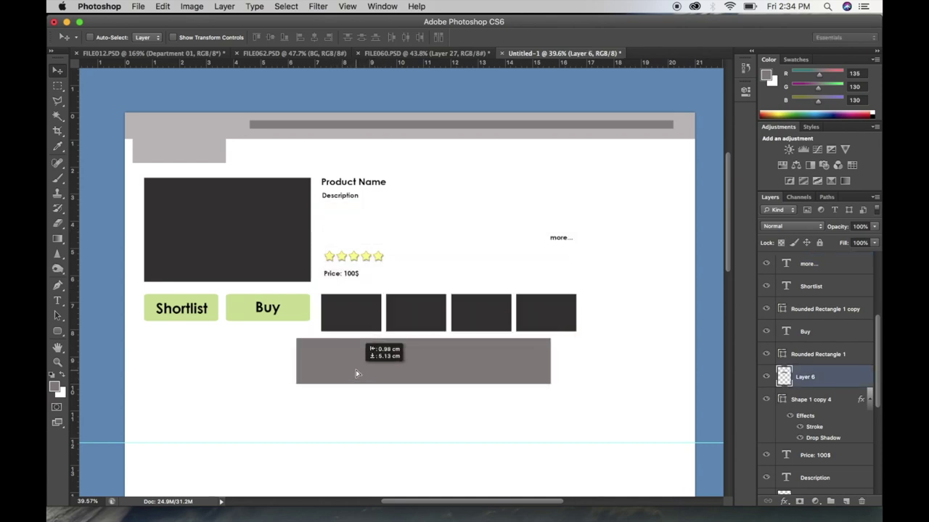
key("ctrl+z")
mouse_move(384, 218)
left_mouse_down()
mouse_move(246, 376)
mouse_move(209, 360)
left_mouse_up()
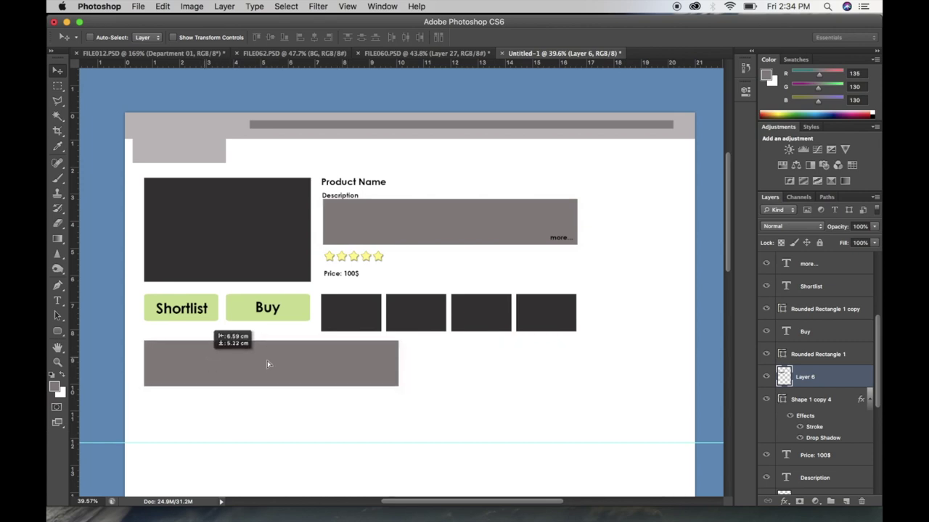
key("ctrl+j")
key("ctrl+t")
left_click_drag(399, 387, 578, 426)
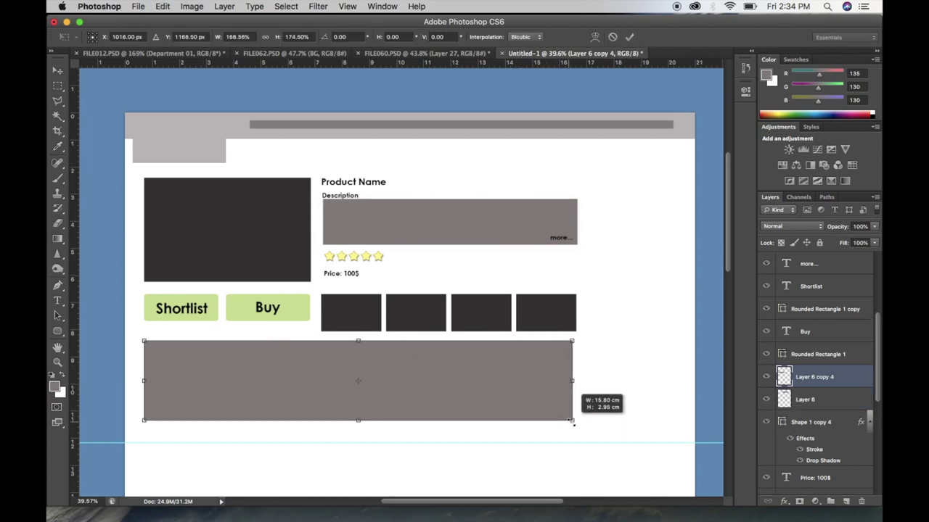
key("Return")
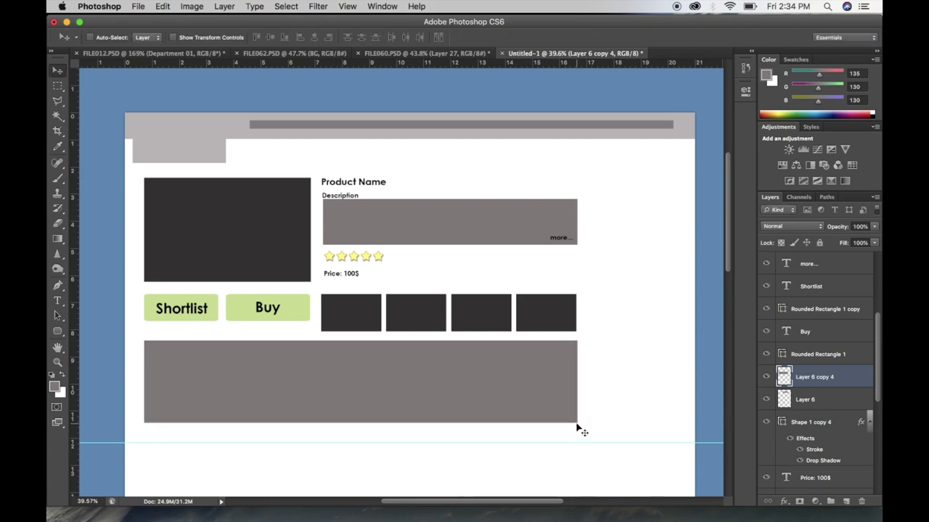
key("Down")
key("Down")
key("Down")
key("Down")
key("Down")
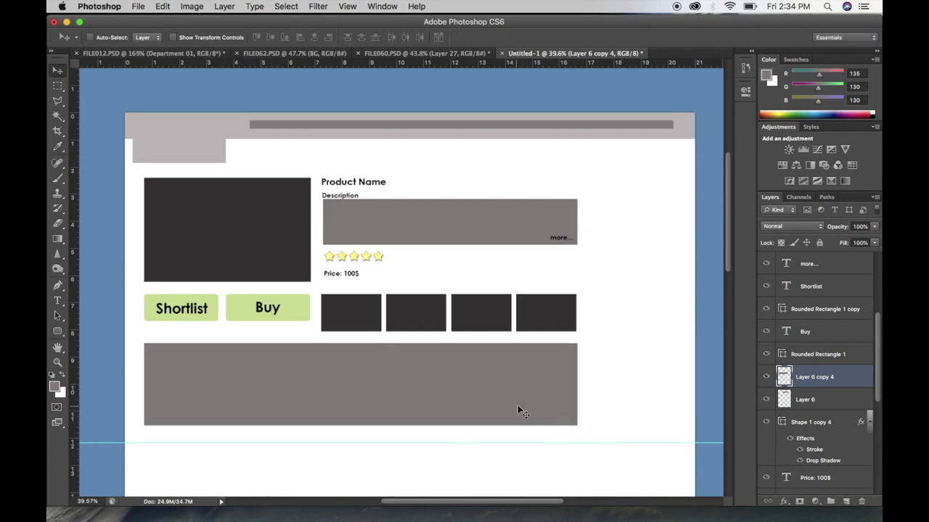
Shrink the copied grey bar into a small box below the Shortlist button
key("ctrl+t")
left_click_drag(577, 385, 208, 359)
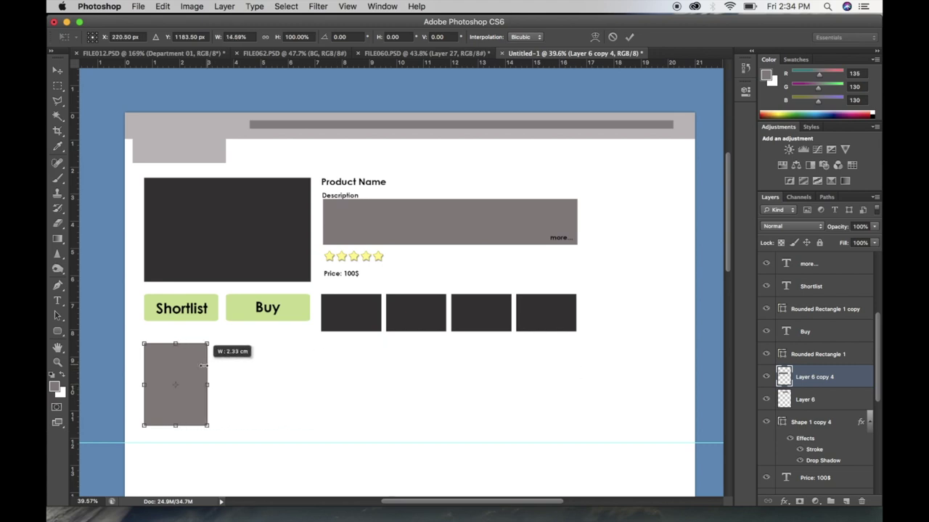
left_click_drag(174, 425, 172, 377)
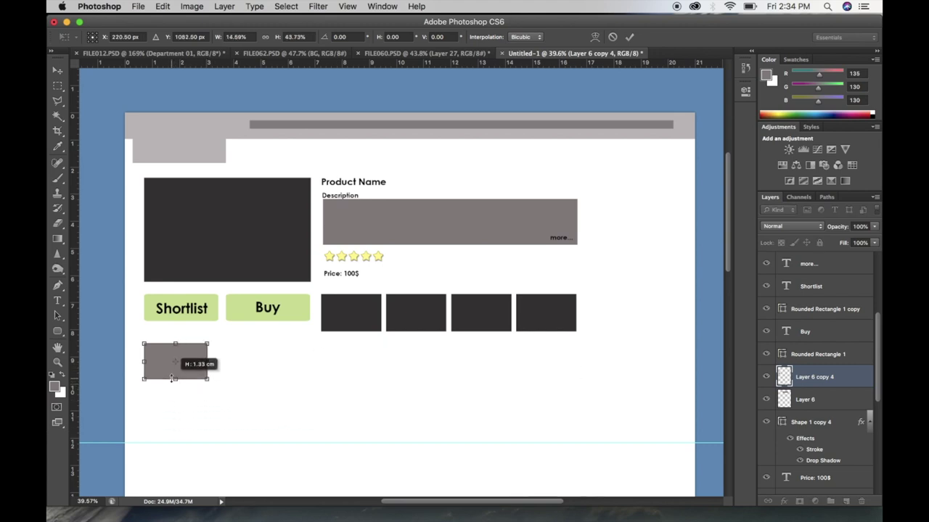
key("shift+Down")
key("shift+Down")
key("shift+Down")
key("shift+Down")
key("shift+Down")
key("shift+Down")
key("shift+Down")
key("shift+Down")
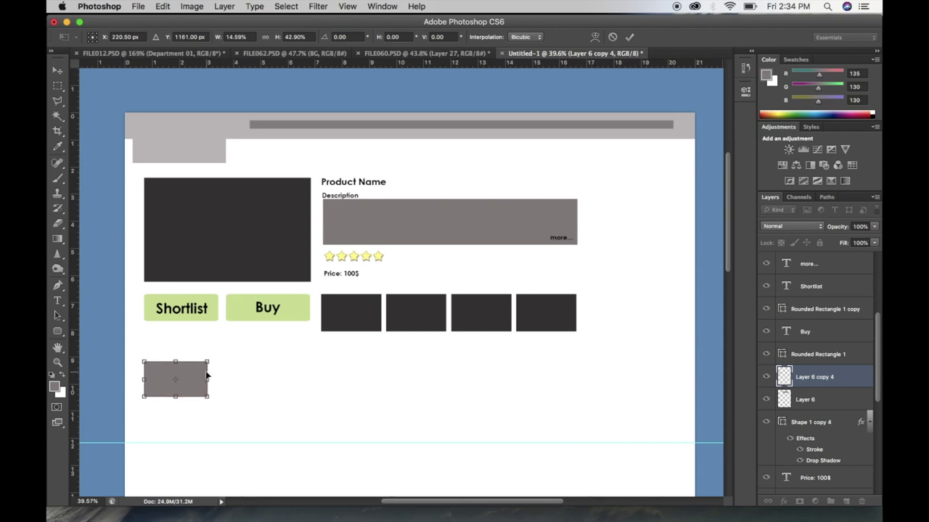
key("shift+Down")
key("shift+Down")
key("shift+Down")
key("shift+Down")
key("shift+Down")
key("shift+Down")
key("shift+Down")
key("shift+Down")
key("shift+Down")
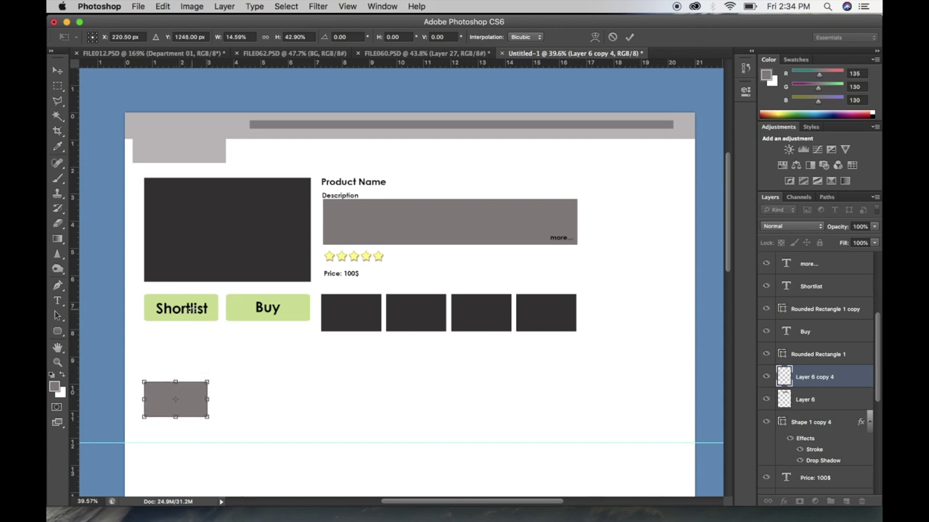
key("Return")
Copy the Shortlist label above the box and retype it as 'Product Reviews'
right_click(185, 310)
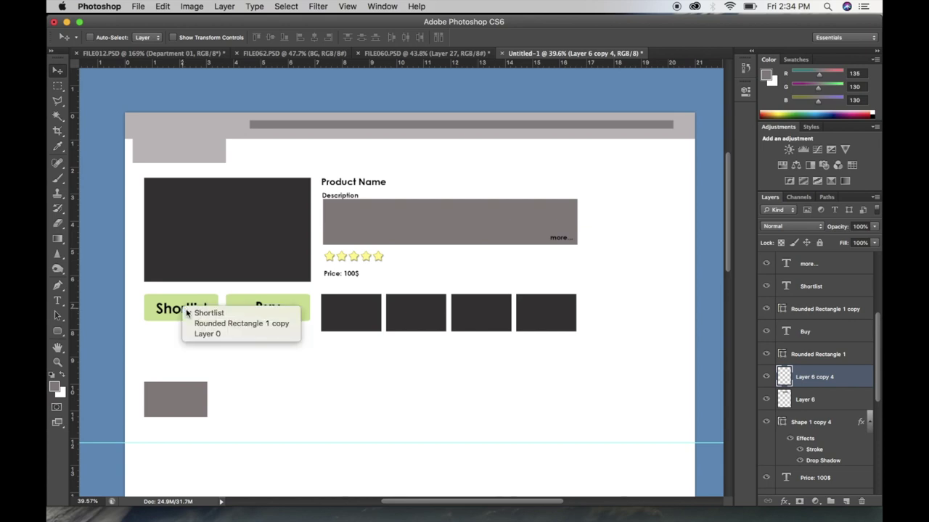
left_click(190, 313)
left_click_drag(185, 312, 173, 363)
double_click(172, 360)
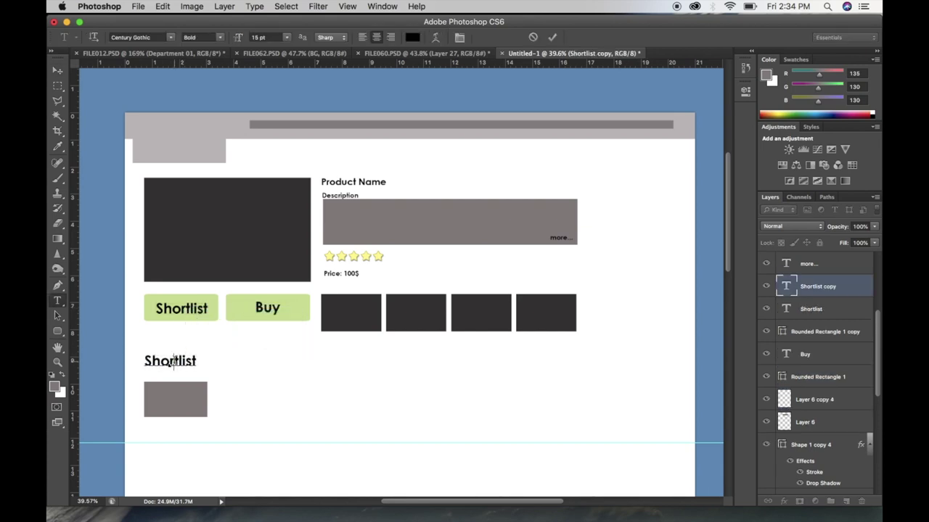
type("Product ")
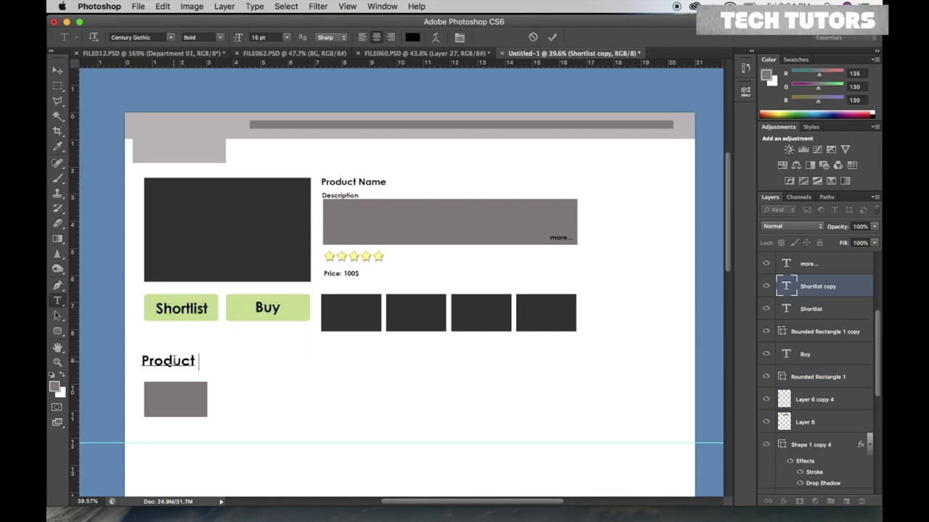
type("Reviews")
Resize the Product Reviews heading to about 7 pt and nudge it down
key("ctrl+a")
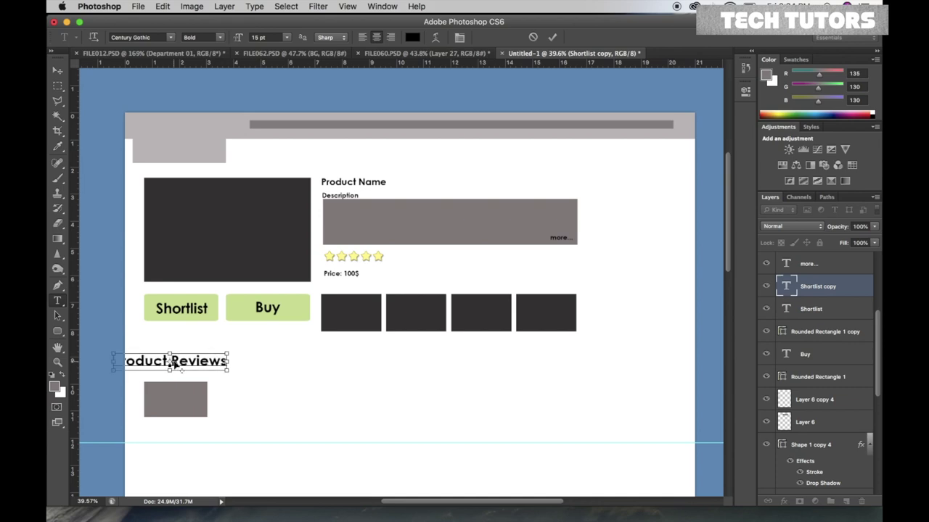
left_click_drag(234, 37, 228, 42)
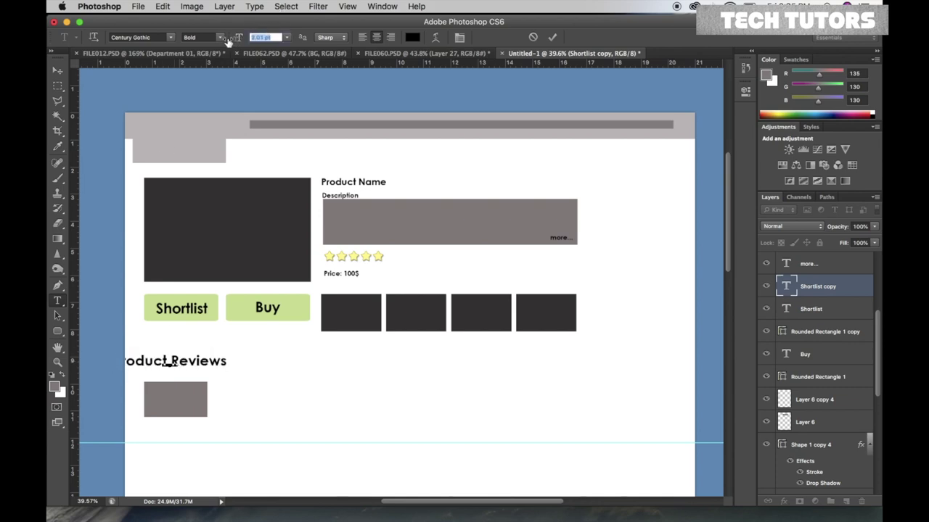
left_click(552, 37)
key("v")
key("Down")
key("Down")
key("Down")
key("Down")
key("Down")
key("Down")
key("Down")
key("Down")
key("Down")
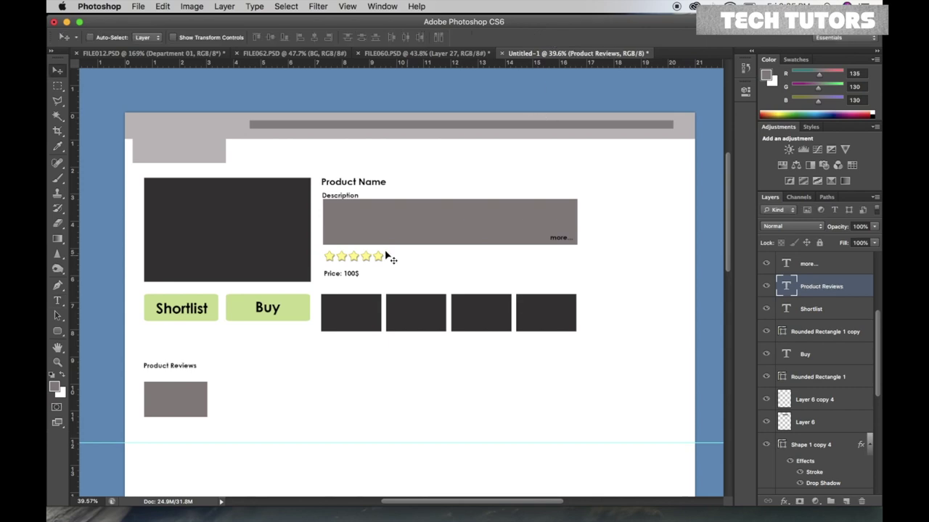
Copy the star rating row and scale it small beside the Product Reviews heading
right_click(356, 259)
left_click(394, 261)
mouse_move(336, 265)
left_mouse_down()
mouse_move(263, 355)
mouse_move(209, 371)
mouse_move(235, 360)
left_mouse_up()
key("ctrl+t")
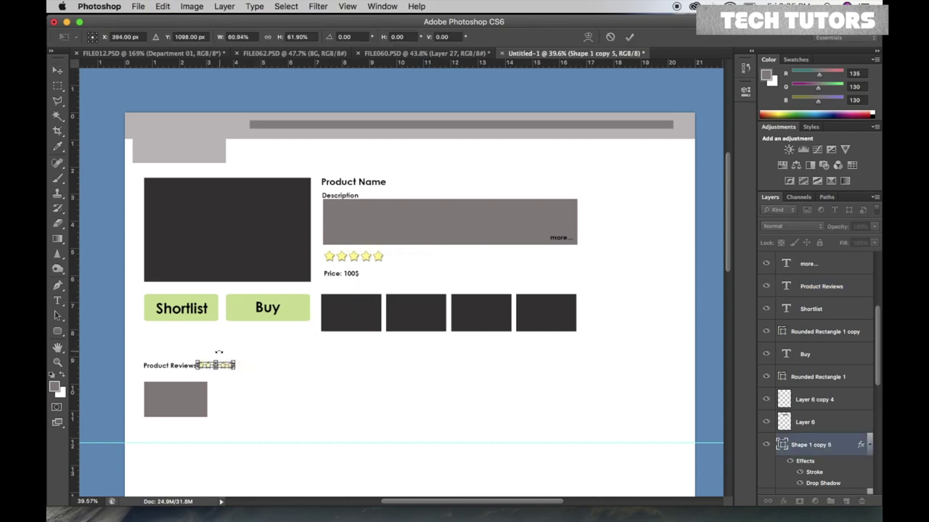
key("Return")
left_click_drag(220, 354, 223, 355)
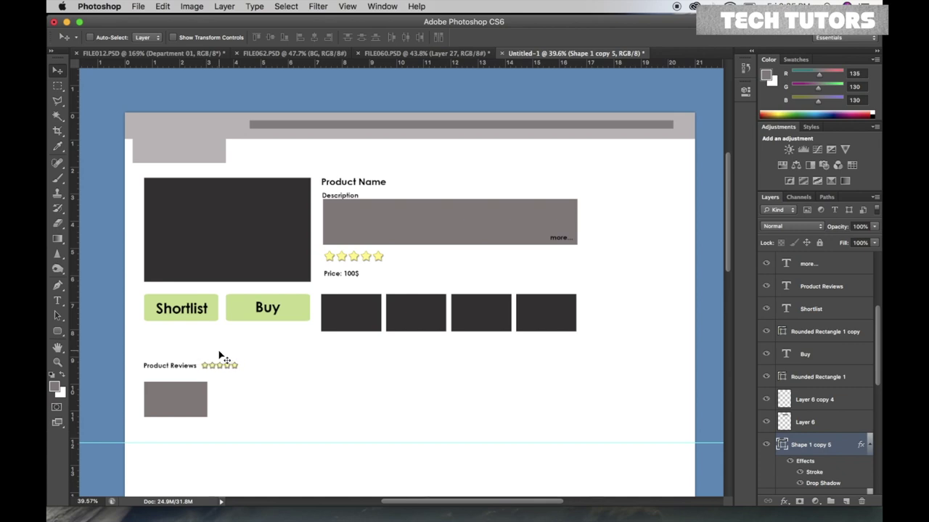
key("shift+Right")
key("shift+Right")
key("shift+Right")
key("shift+Right")
key("shift+Right")
key("shift+Right")
key("shift+Right")
key("shift+Right")
key("shift+Right")
key("shift+Right")
key("shift+Right")
key("shift+Right")
Duplicate the Product Reviews heading and shift the copy to the right
right_click(193, 369)
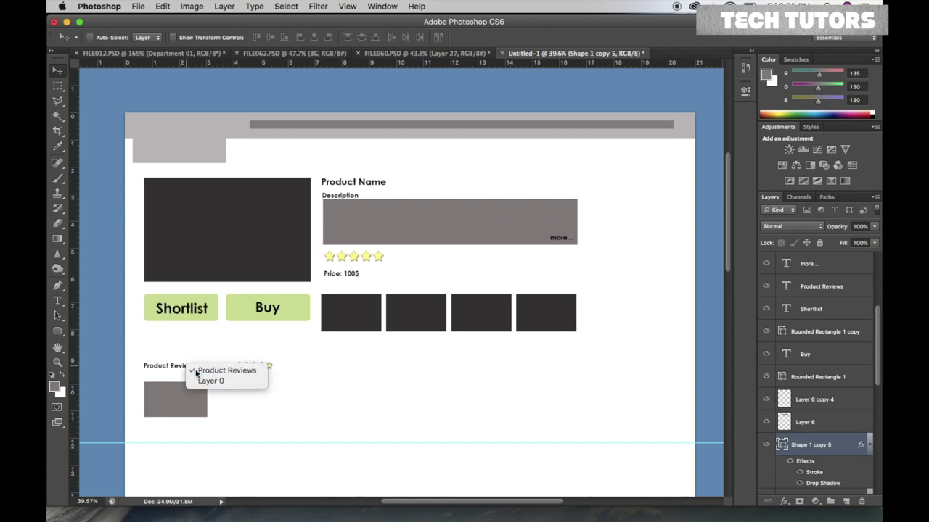
left_click(196, 373)
key("ctrl+j")
key("shift+Right")
key("shift+Right")
key("shift+Right")
key("shift+Right")
key("shift+Right")
key("shift+Right")
key("shift+Right")
key("shift+Right")
key("shift+Right")
key("shift+Right")
key("shift+Right")
key("shift+Right")
key("shift+Right")
key("shift+Right")
key("shift+Right")
key("shift+Right")
key("shift+Right")
key("shift+Right")
key("shift+Right")
Add a colon to the heading so it reads 'Product Reviews:'
key("t")
left_click(169, 366)
type(":")
left_click(548, 38)
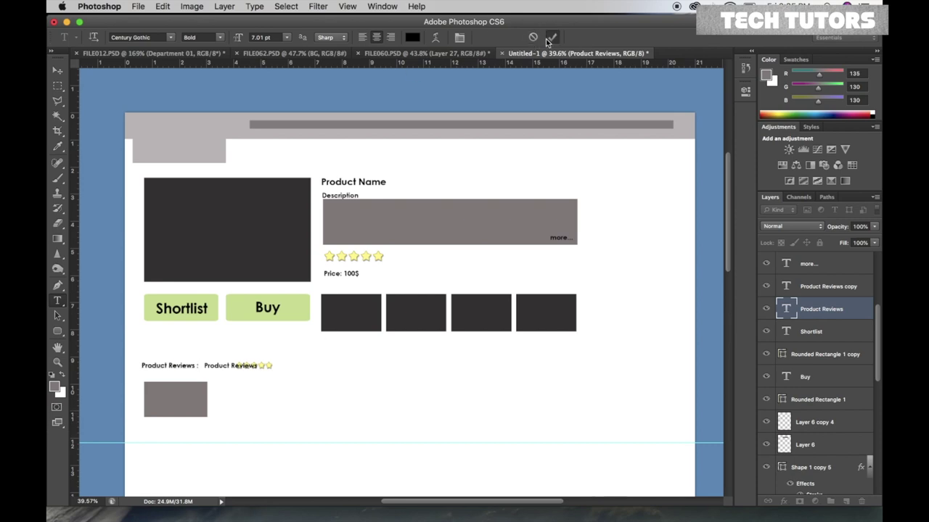
key("v")
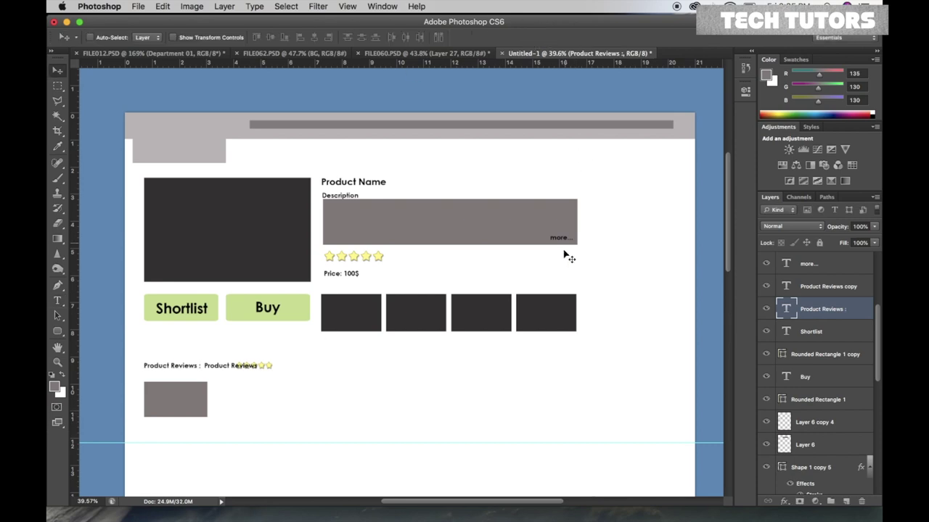
Change the copied heading's text to 'Product Rating'
key("t")
left_click_drag(231, 366, 283, 367)
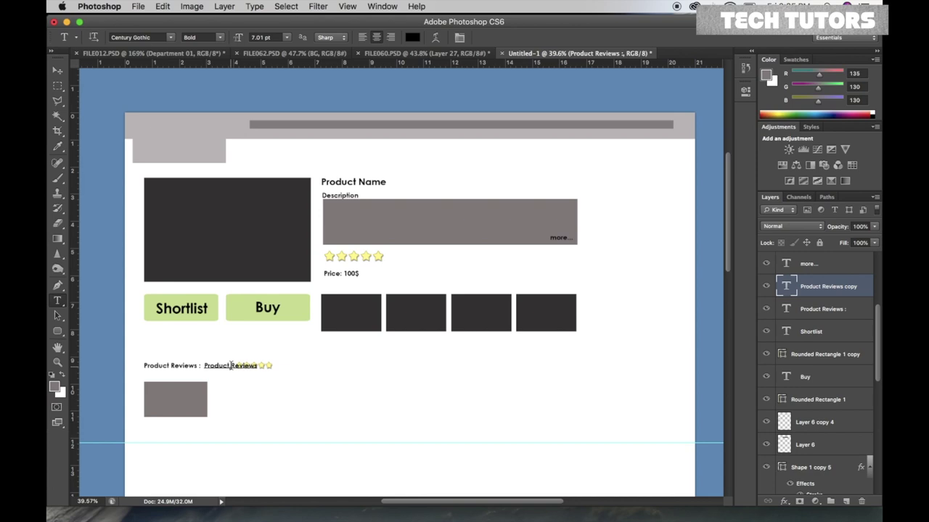
type("Rating")
left_click(552, 37)
key("v")
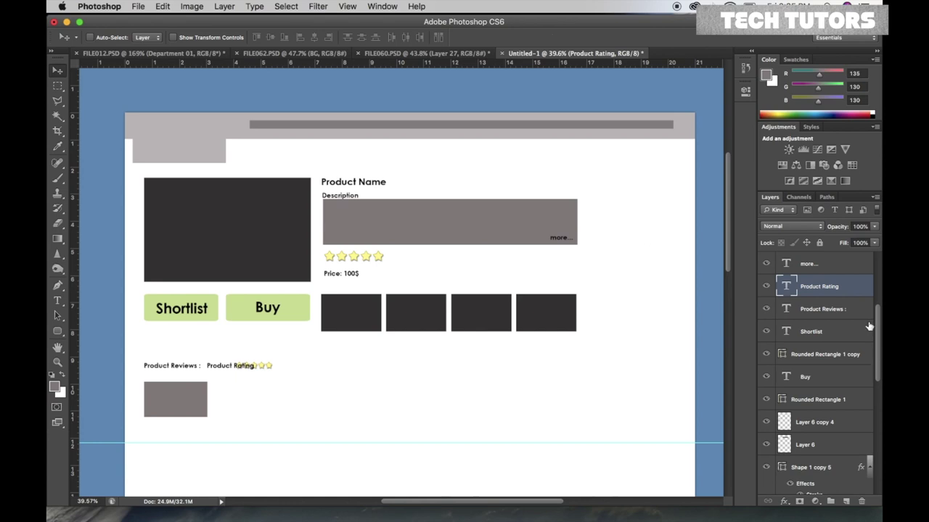
Nudge the Shape 1 copy 5 star row right to follow Product Rating
right_click(274, 370)
left_click(290, 369)
left_click_drag(281, 373, 285, 374)
key("shift+Right")
key("shift+Right")
key("shift+Right")
key("shift+Right")
key("shift+Right")
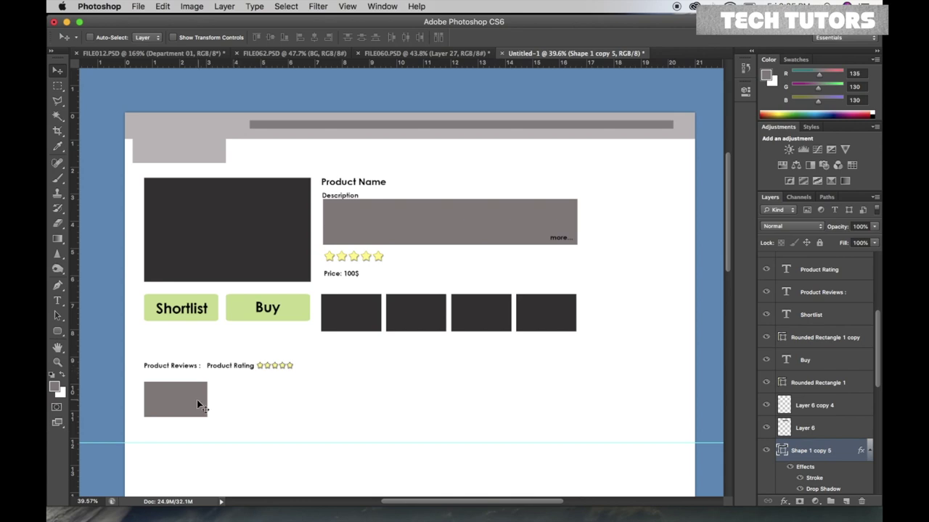
Duplicate the small grey review box and stretch the copy into a wide bar
right_click(171, 399)
left_click(176, 403)
key("super+j")
key("shift+Right")
key("shift+Right")
key("shift+Right")
key("shift+Right")
key("shift+Right")
key("shift+Right")
key("shift+Right")
key("shift+Right")
key("shift+Right")
key("shift+Right")
key("shift+Right")
key("shift+Right")
key("shift+Right")
key("shift+Right")
key("shift+Right")
key("shift+Right")
key("shift+Right")
key("shift+Right")
key("shift+Right")
key("shift+Right")
key("super+t")
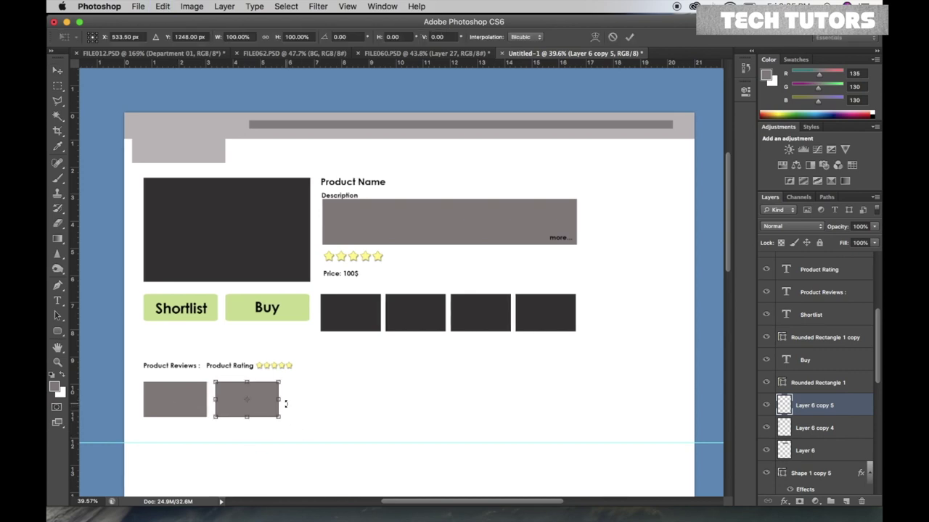
left_click_drag(280, 400, 433, 399)
key("Return")
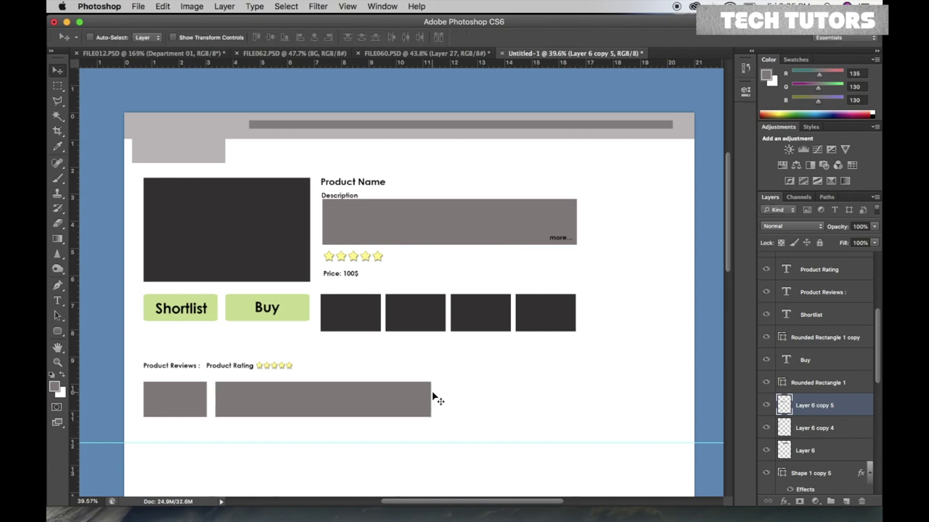
Select the box and bar together and duplicate them downward into four stacked rows
scroll(440, 400, "down", 3)
right_click(190, 351)
left_click(196, 354)
left_click(809, 423)
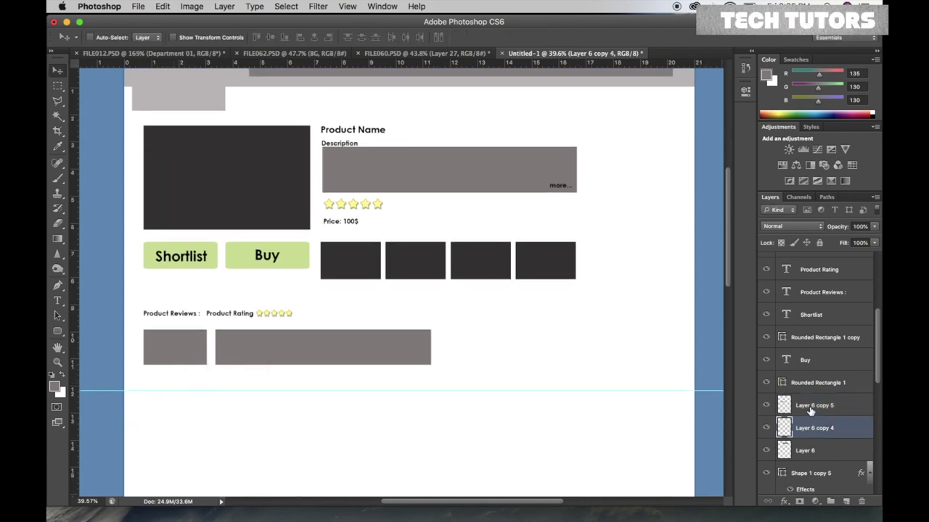
left_click(810, 408, "shift")
key("alt+Down")
key("alt+Down")
key("alt+Down")
key("alt+Down")
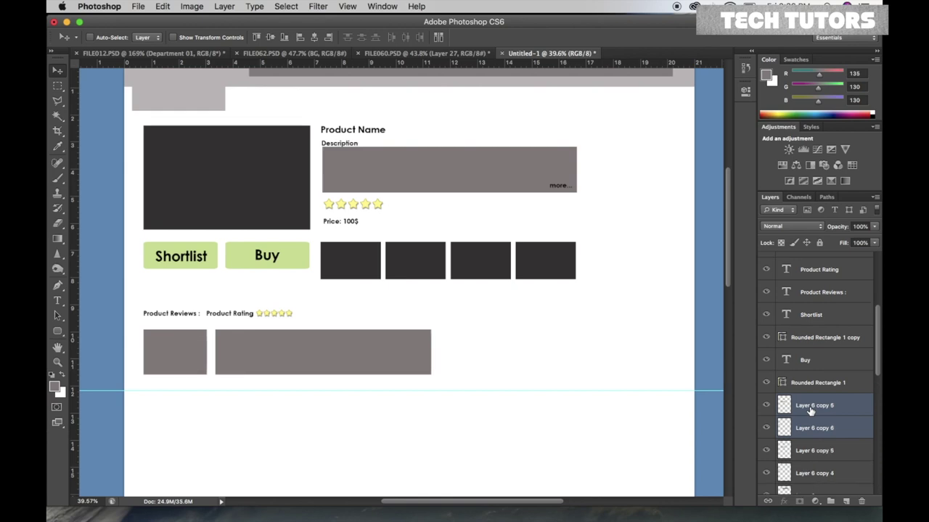
key("alt+Down")
key("alt+Down")
key("alt+Down")
key("alt+Down")
key("alt+Down")
key("alt+Down")
key("alt+Down")
key("alt+Down")
key("alt+Down")
key("alt+Down")
key("alt+Down")
key("alt+Down")
key("alt+Down")
key("alt+Down")
key("alt+Down")
key("alt+Down")
key("alt+Down")
key("shift+Down")
key("shift+Down")
key("shift+Down")
key("shift+Down")
key("shift+Down")
key("shift+Down")
key("shift+Down")
key("shift+Down")
key("shift+Down")
key("shift+Down")
key("alt+Down")
key("shift+Down")
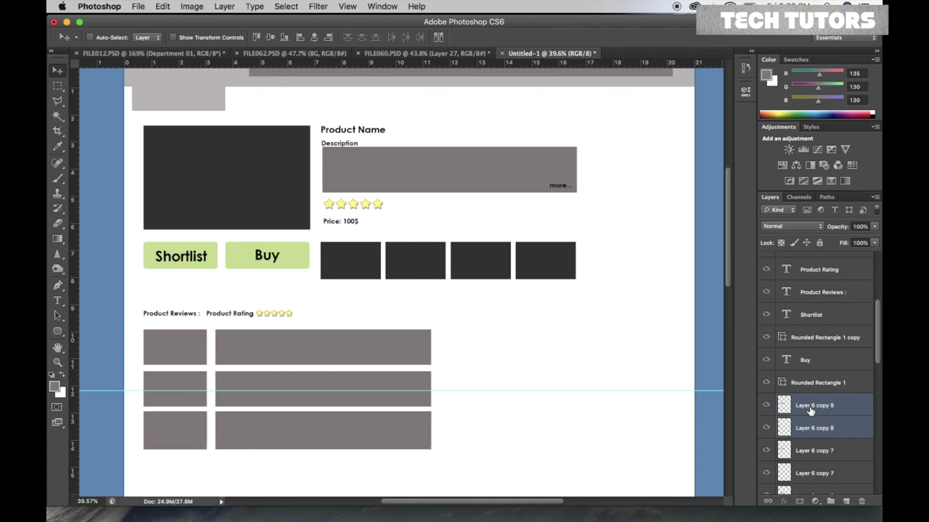
key("shift+Down")
key("shift+Down")
key("shift+Down")
key("shift+Down")
key("shift+Down")
key("shift+Down")
key("shift+Down")
key("shift+Down")
key("shift+Down")
key("shift+Down")
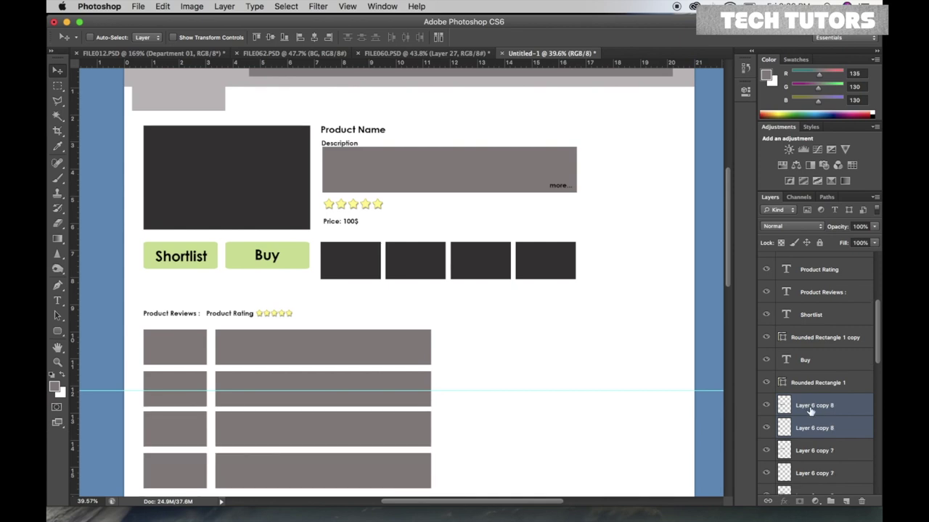
key("shift+Up")
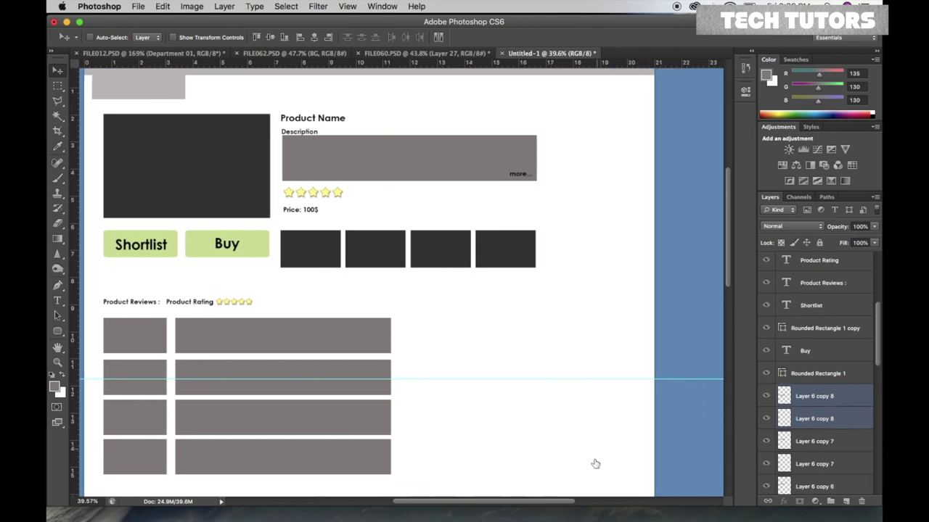
scroll(436, 369, "down", 3)
scroll(437, 359, "down", 2)
scroll(437, 359, "down", 3)
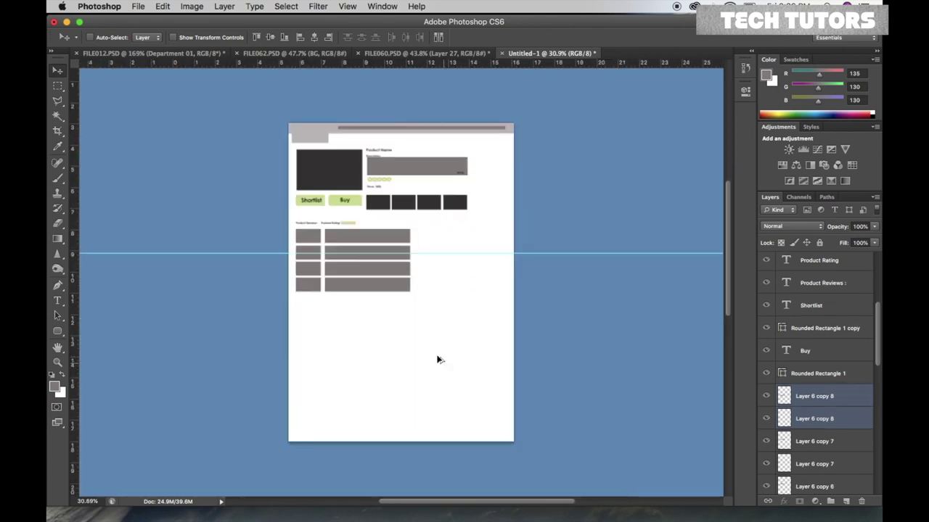
scroll(438, 359, "up", 2)
scroll(438, 359, "up", 2)
scroll(438, 360, "up", 3)
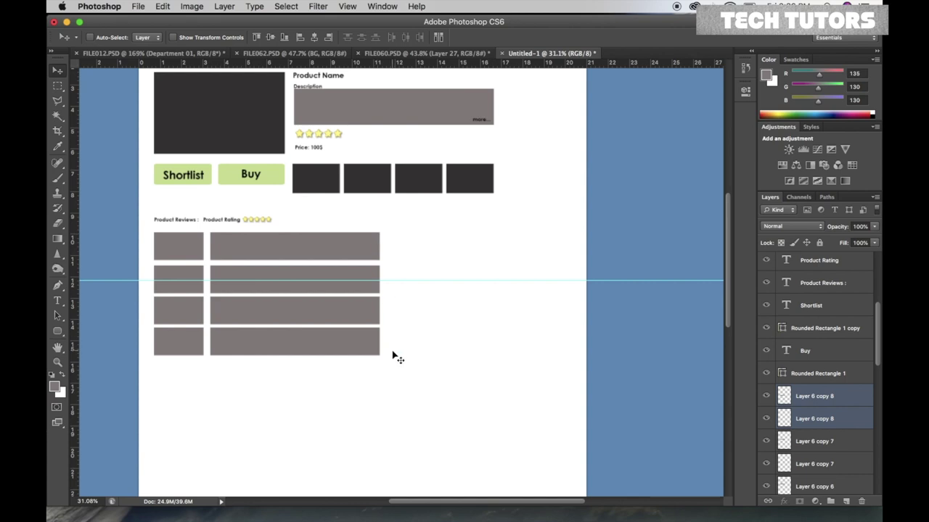
scroll(410, 340, "up", 1)
scroll(403, 312, "up", 1)
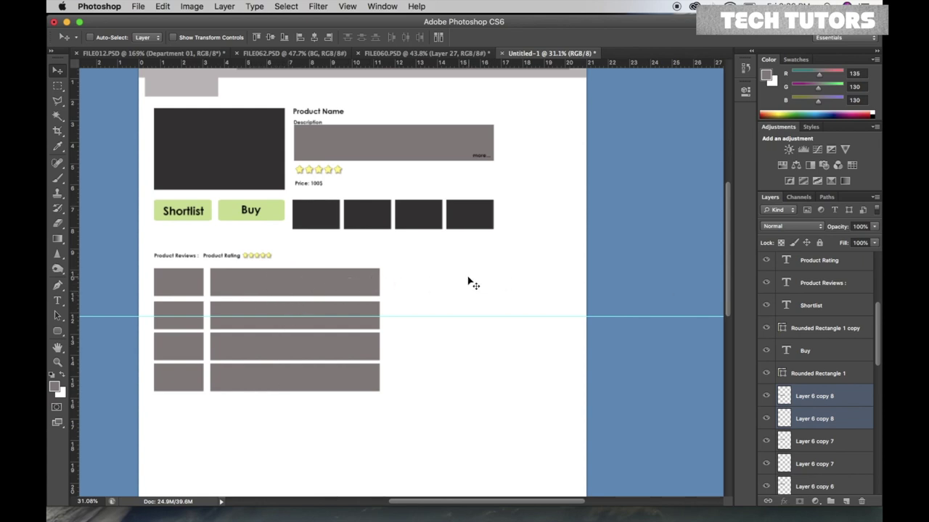
right_click(366, 290)
Widen the top and second review bars to the right with Free Transform
left_click(386, 294)
key("ctrl+t")
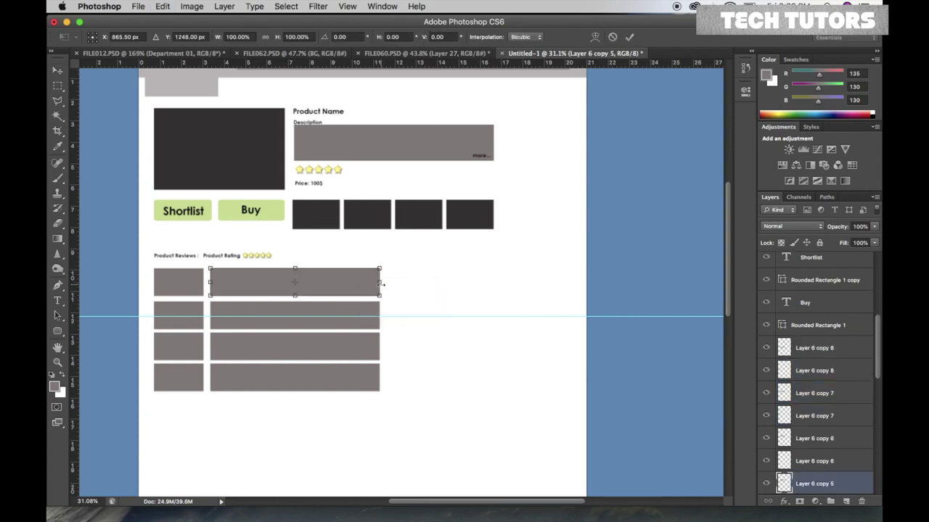
mouse_move(380, 283)
left_mouse_down()
mouse_move(517, 291)
mouse_move(498, 294)
left_mouse_up()
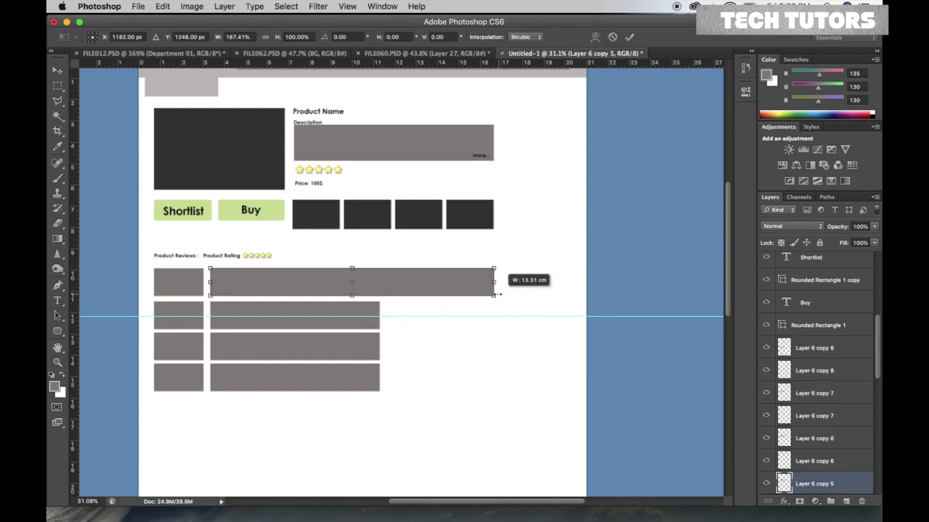
key("Return")
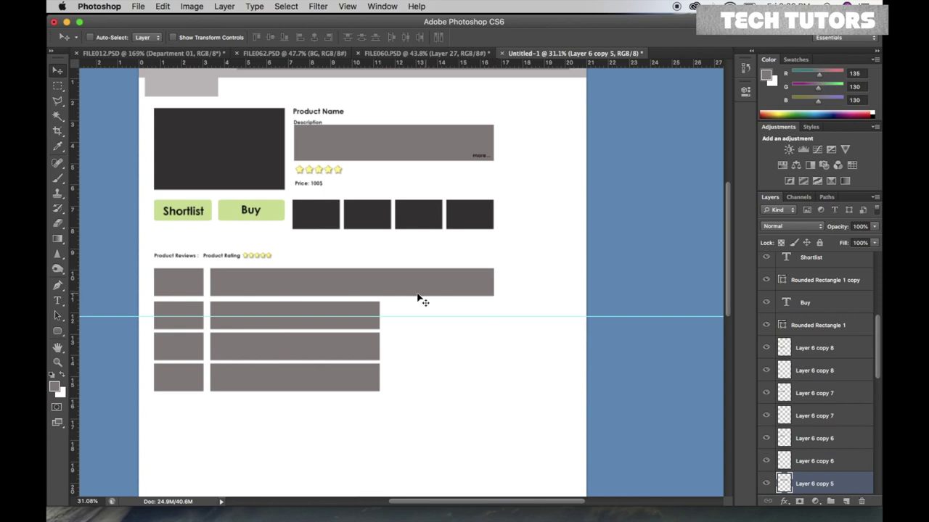
scroll(414, 317, "down", 1)
right_click(366, 290)
left_click(399, 292)
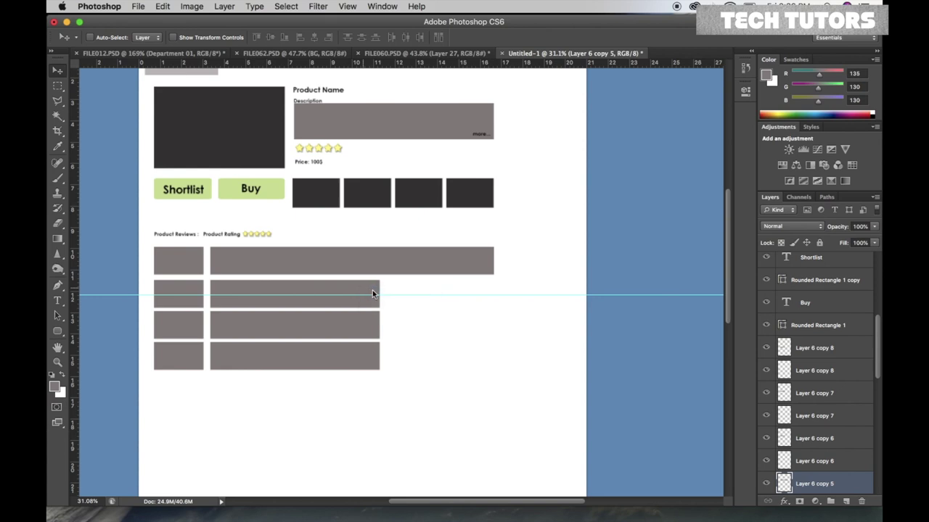
key("ctrl+t")
left_click_drag(379, 294, 491, 295)
key("Return")
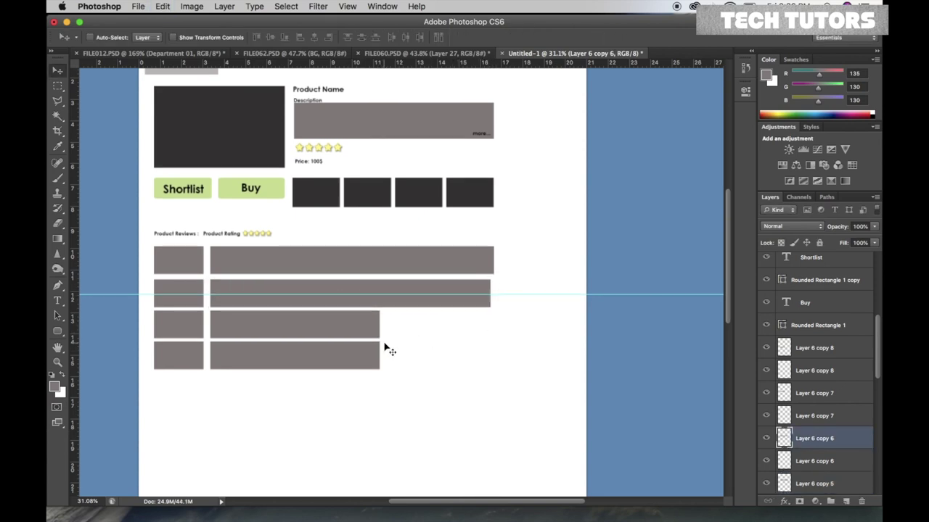
Widen the bottom review bar to match the top one
scroll(381, 341, "down", 1)
right_click(354, 325)
left_click(367, 328)
key("ctrl+t")
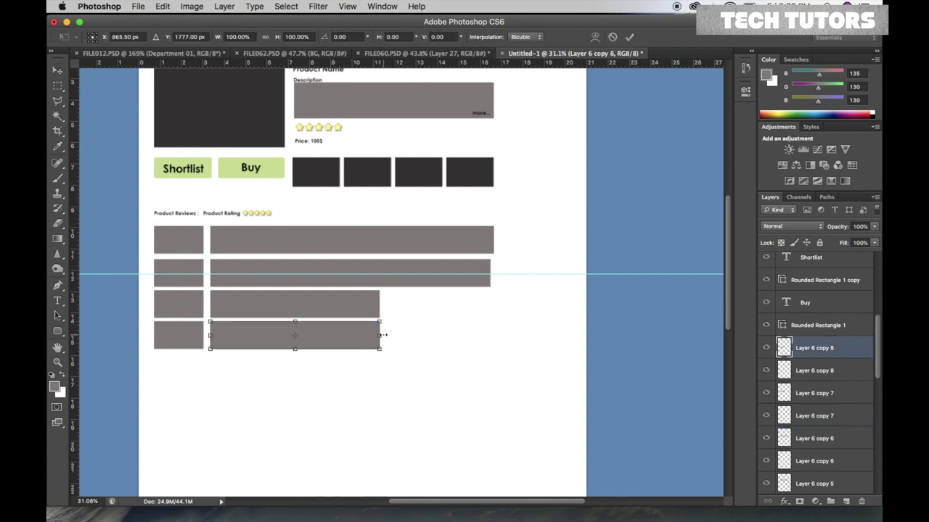
left_click_drag(379, 335, 496, 335)
key("Return")
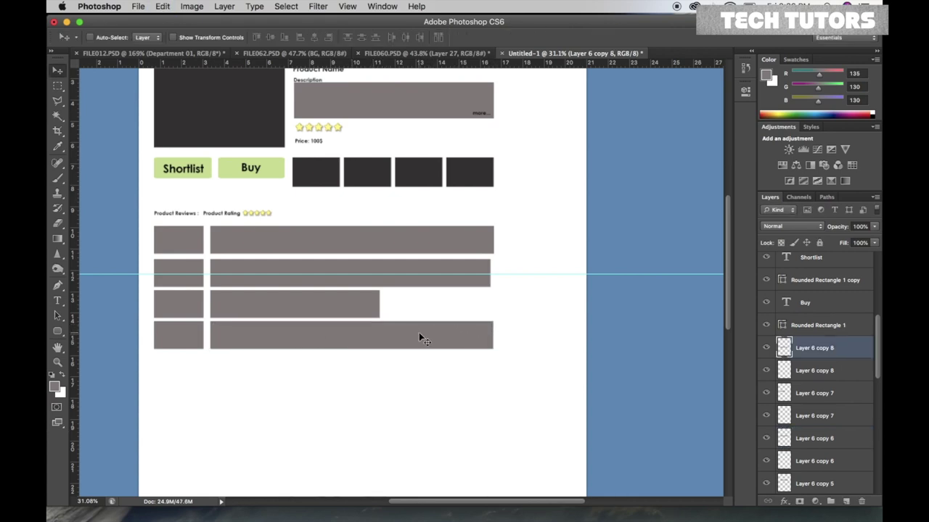
scroll(383, 363, "up", 4)
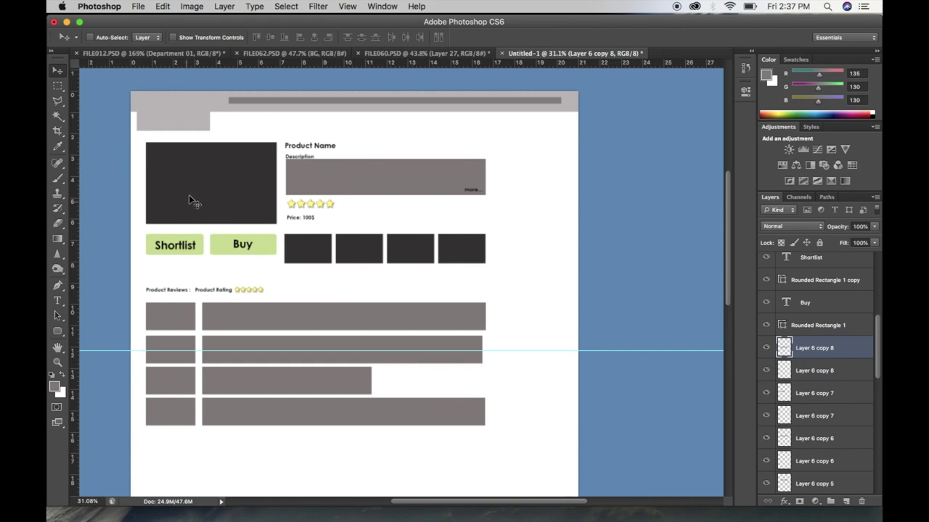
scroll(341, 265, "down", 2)
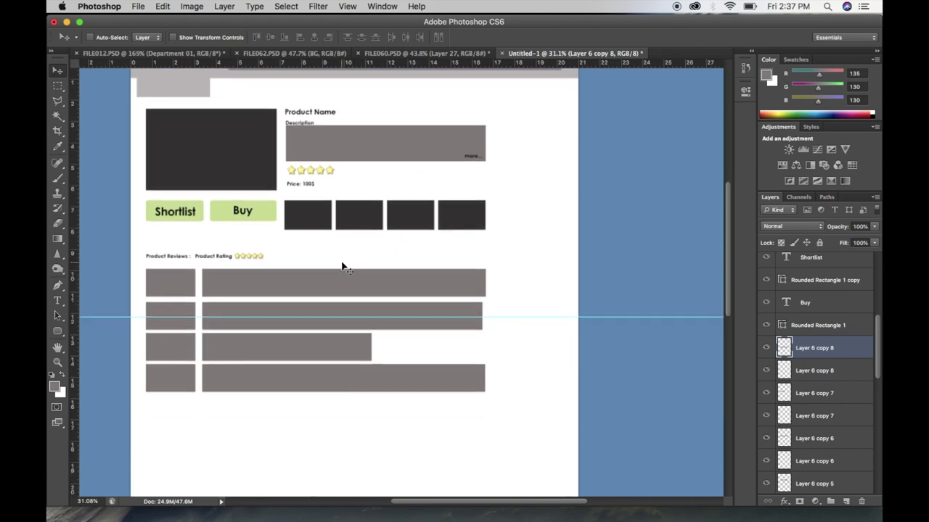
scroll(341, 272, "down", 3)
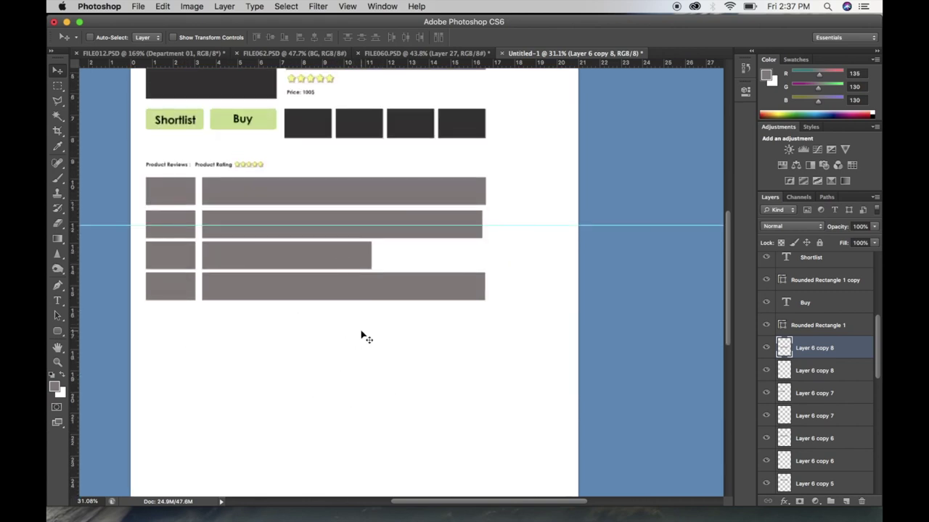
scroll(235, 293, "down", 2)
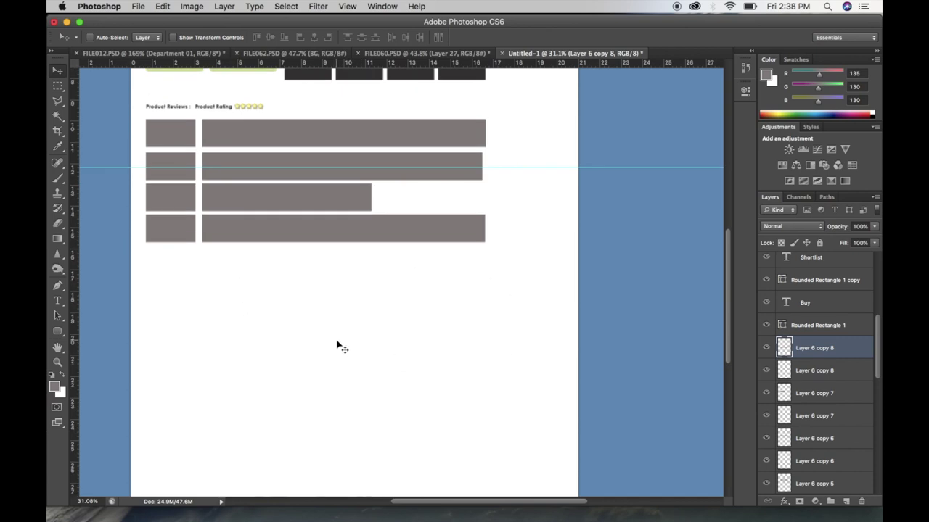
scroll(261, 308, "down", 2)
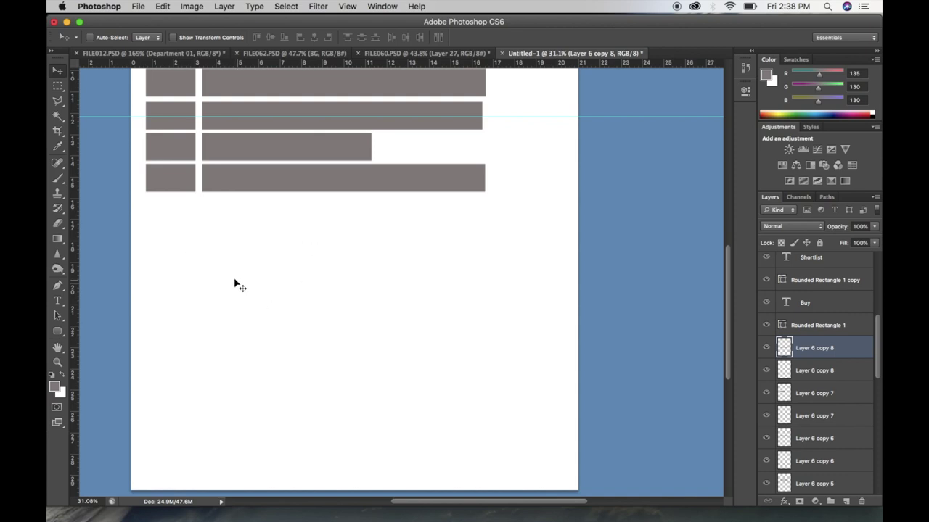
scroll(236, 286, "up", 1)
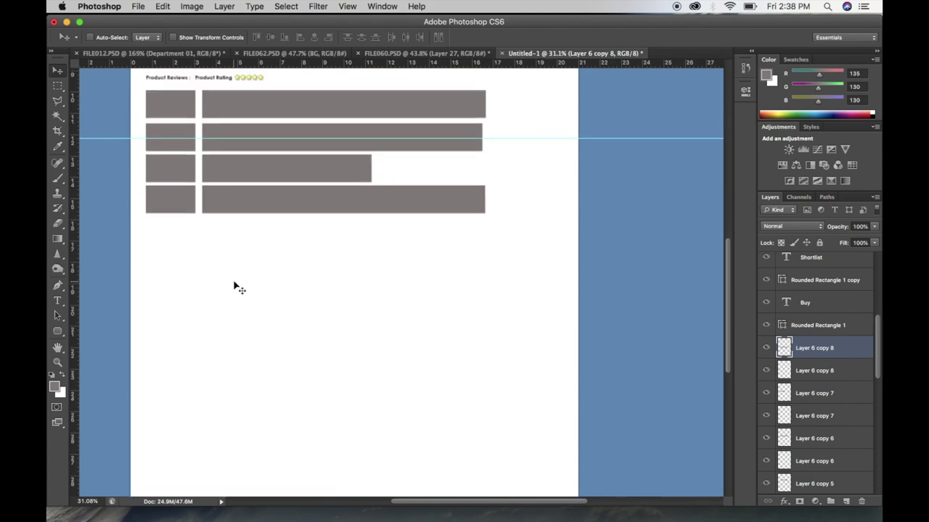
scroll(236, 286, "up", 2)
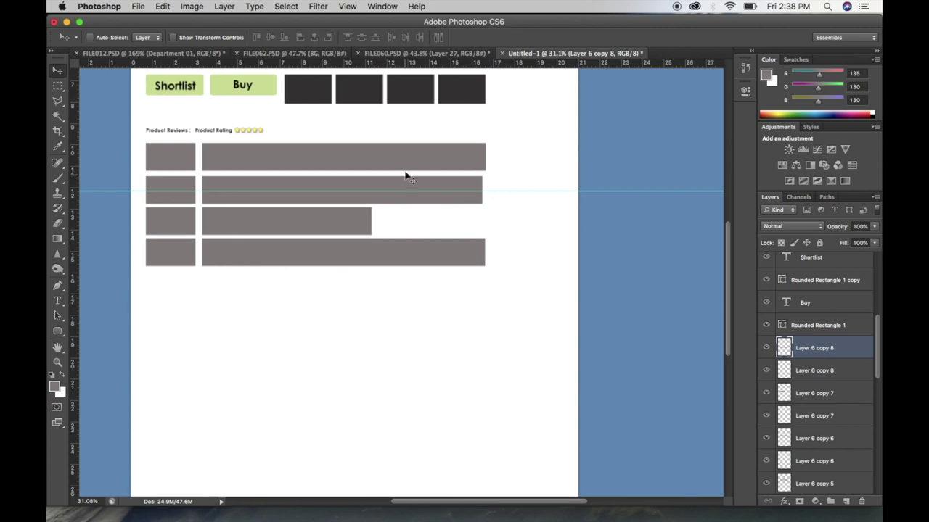
scroll(404, 175, "up", 2)
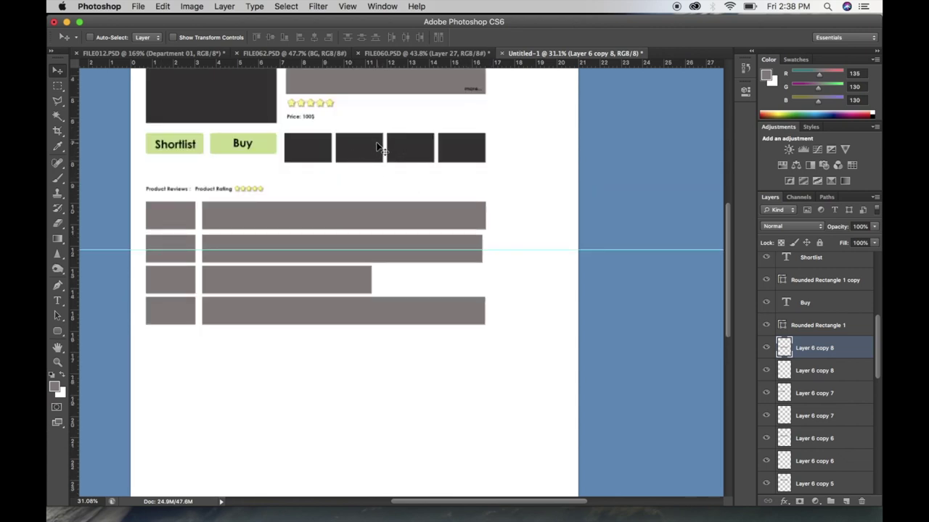
scroll(150, 286, "down", 2)
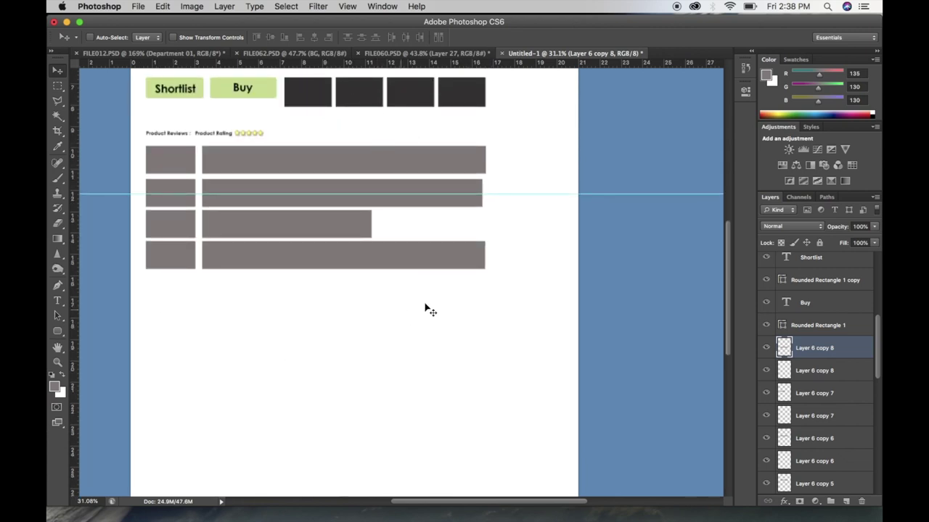
scroll(234, 325, "up", 1)
scroll(234, 325, "up", 1)
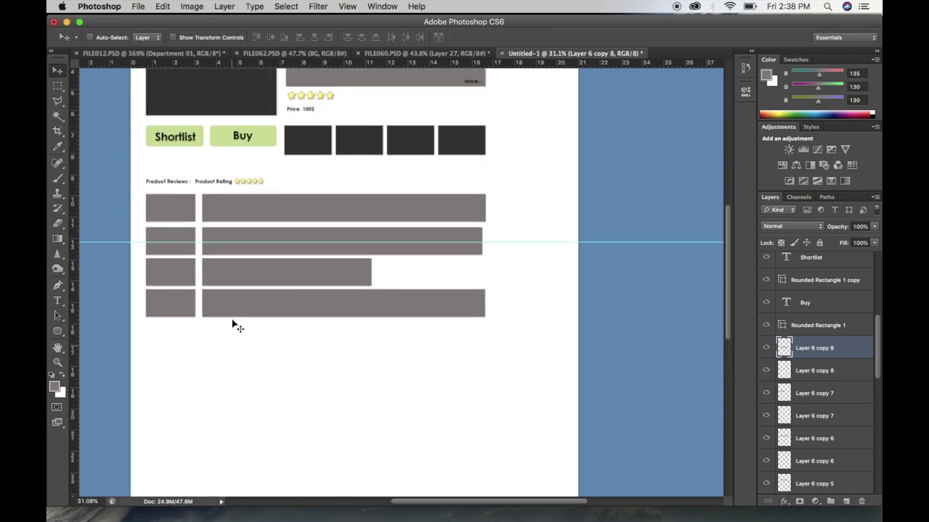
scroll(317, 317, "up", 2)
scroll(317, 318, "up", 2)
scroll(415, 314, "up", 2)
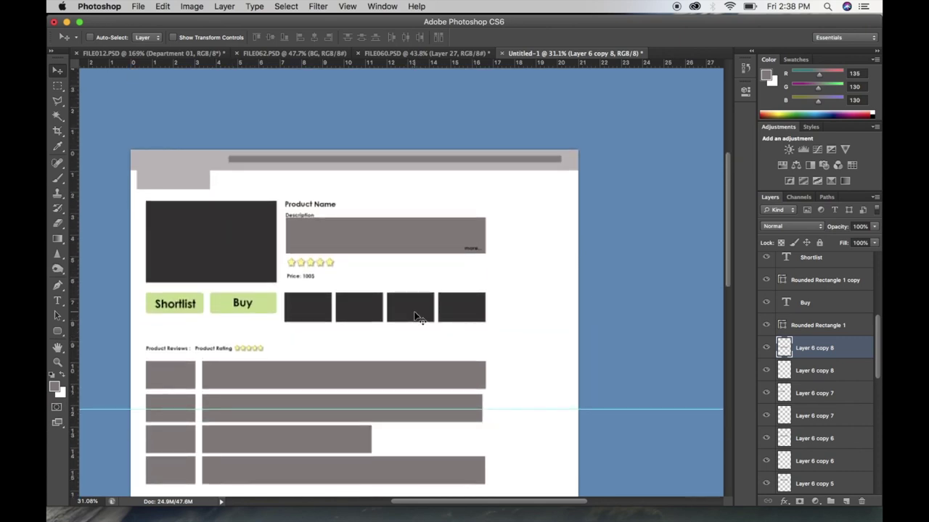